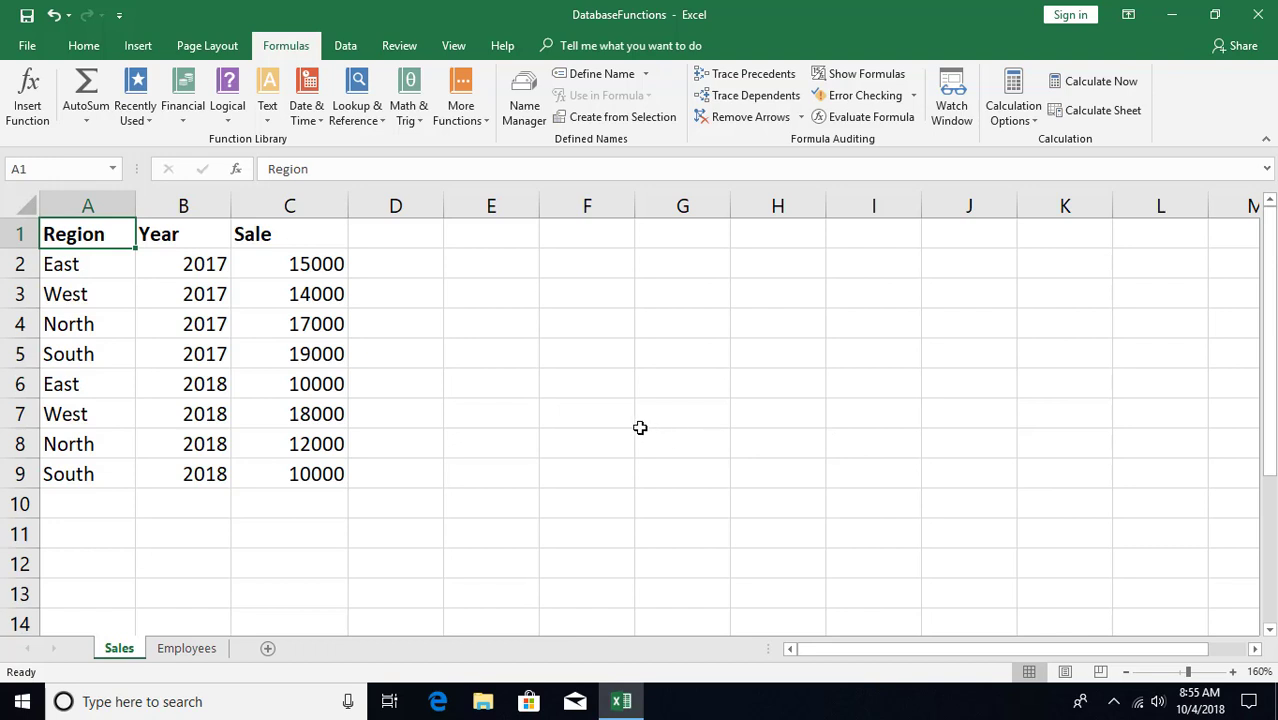
In cell E4, total all sales in C2:C9 with a SUM formula
click(495, 330)
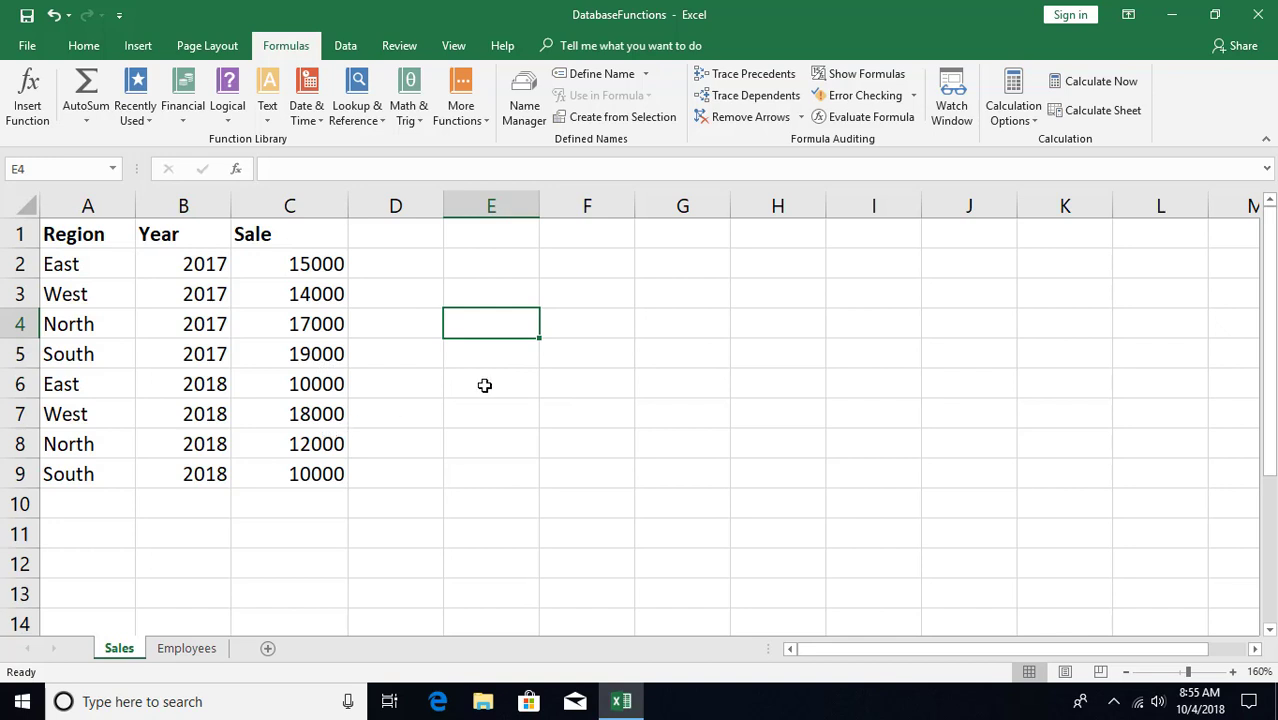
text(=sum)
key(Tab)
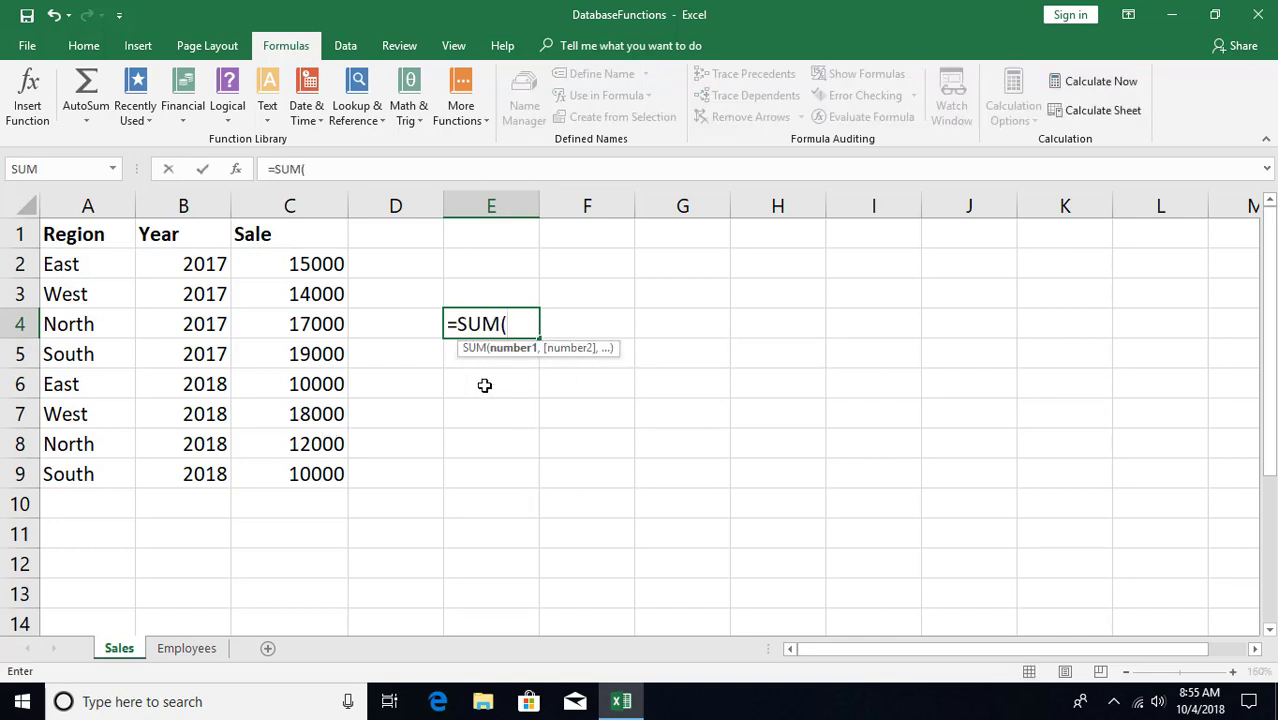
drag(320, 263, 313, 471)
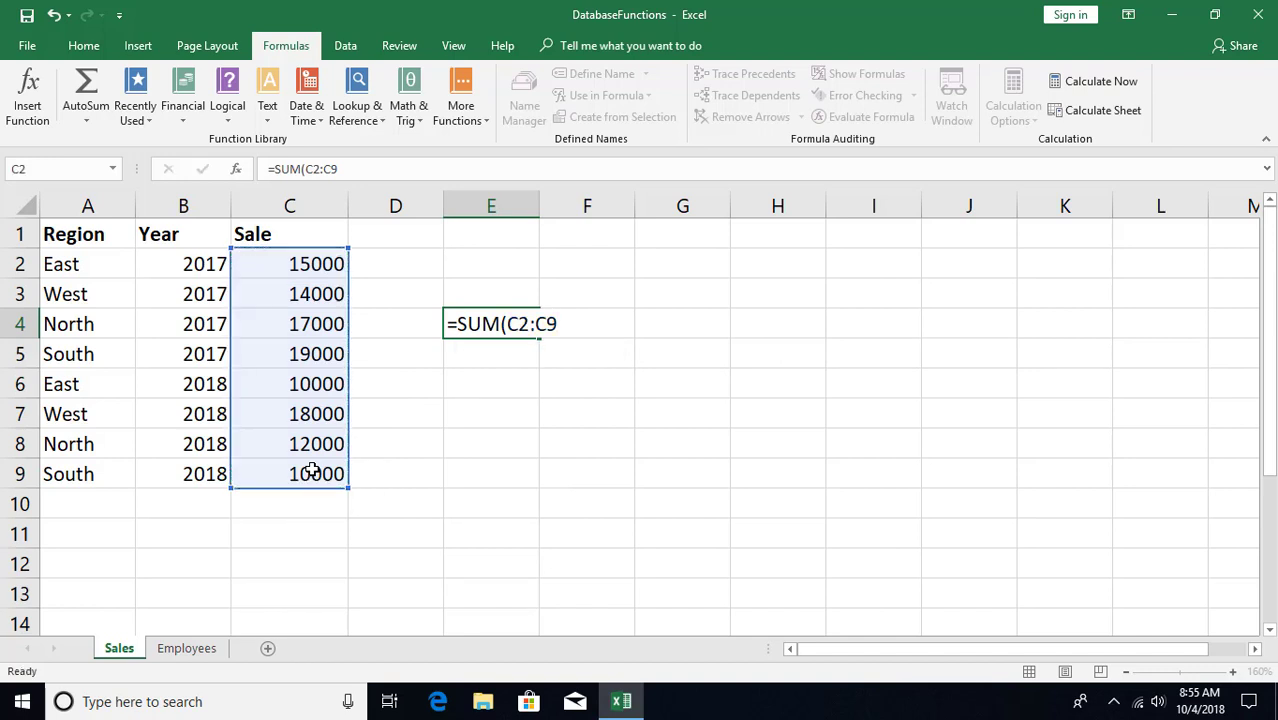
key(Return)
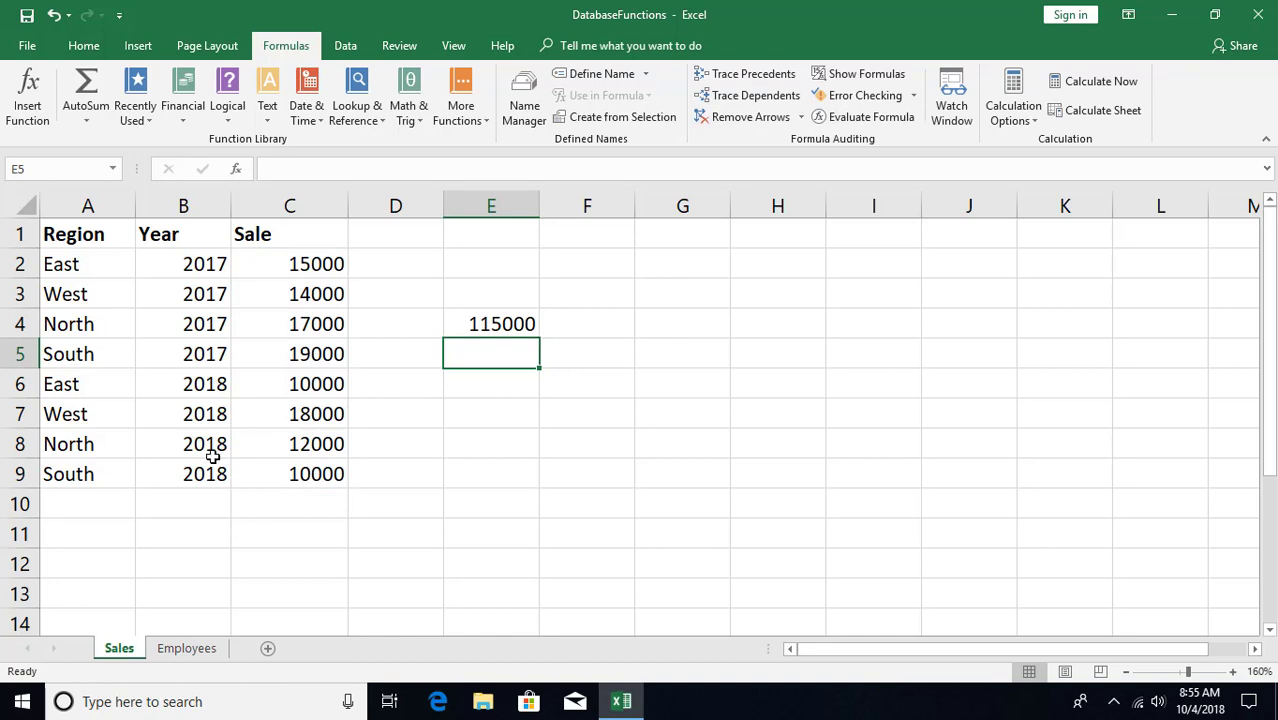
In cell E5, total the 2018 sales with SUMIF, using B2:B9 as the range, 2018 as the criterion and C2:C9 as the sum range
text(=sum)
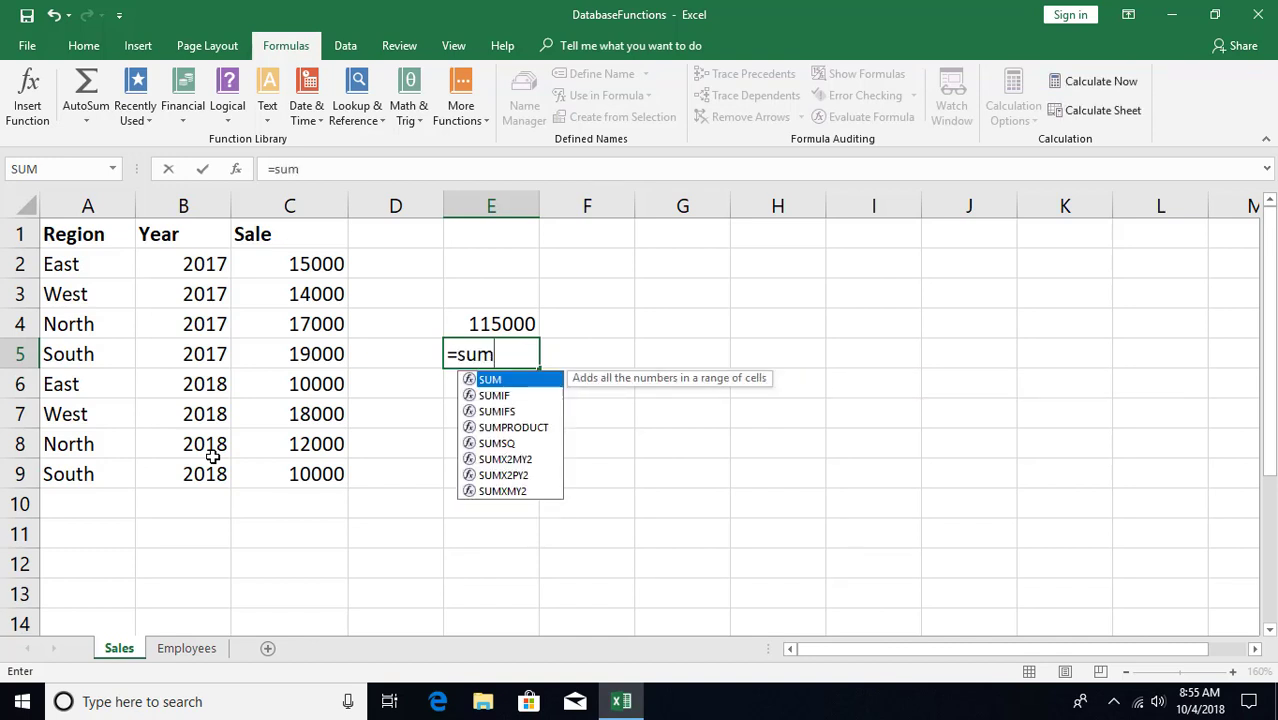
text(if)
key(Tab)
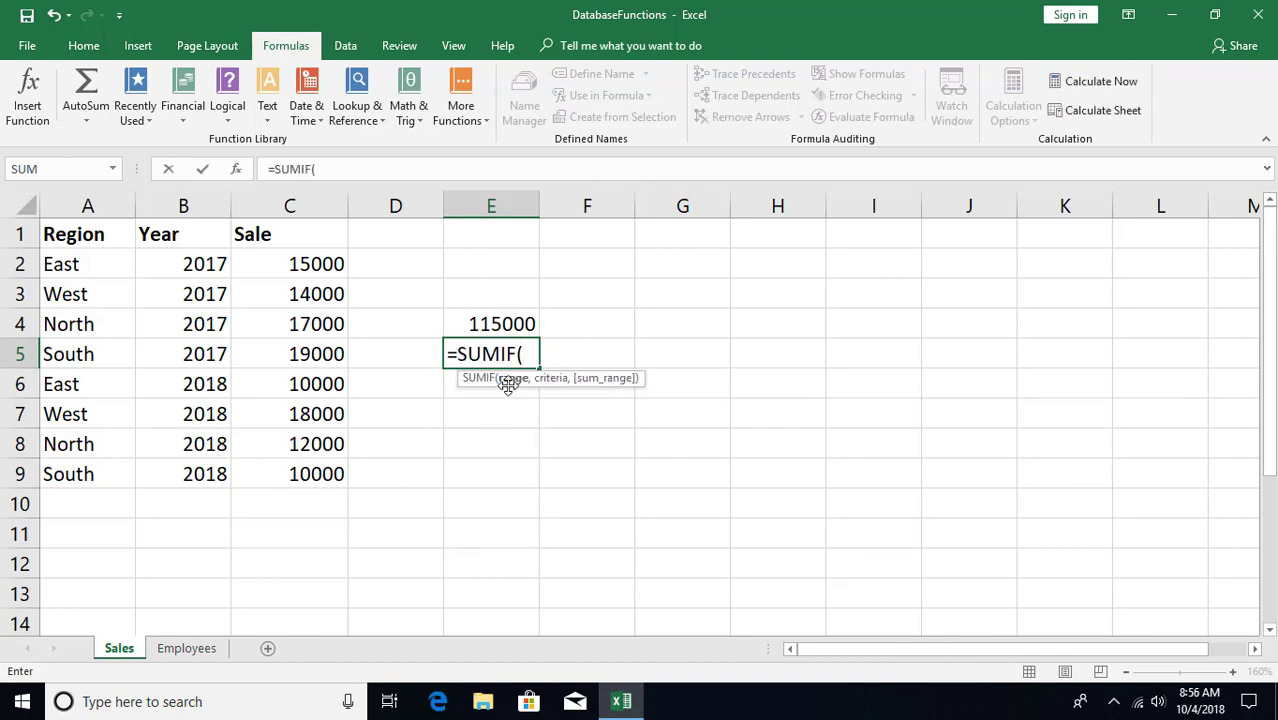
drag(204, 264, 193, 474)
text(,)
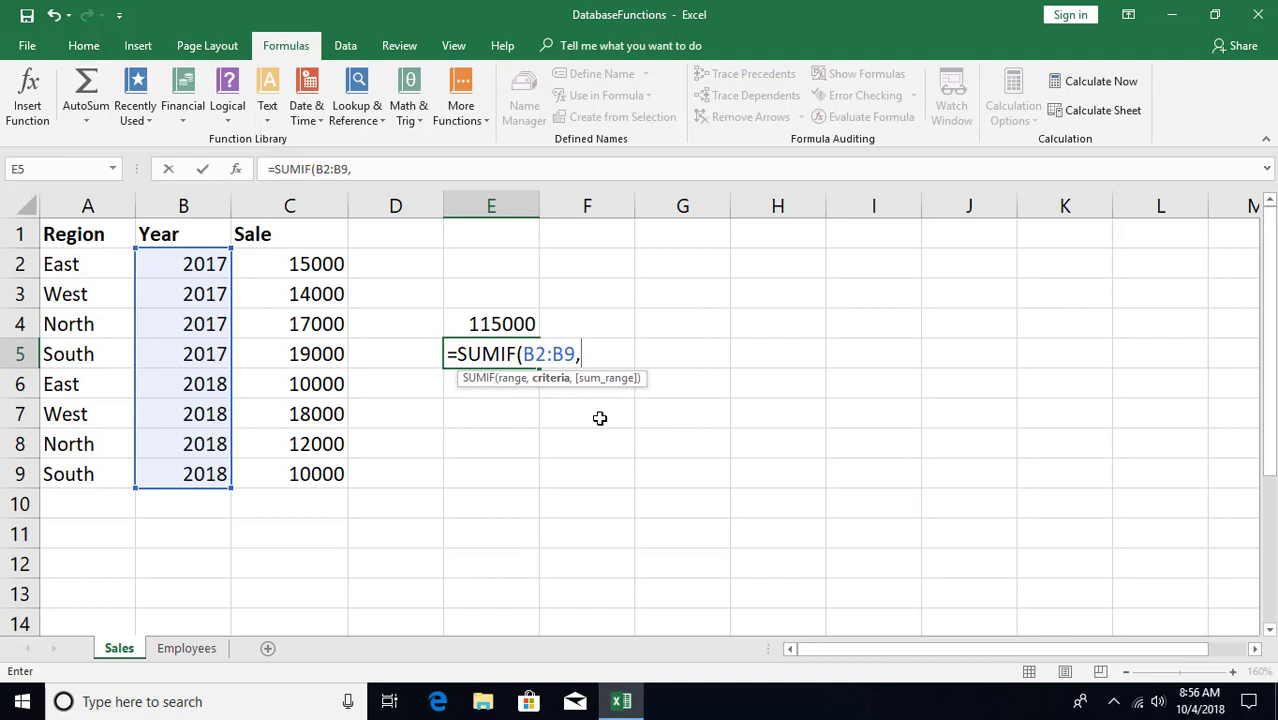
text(2018,)
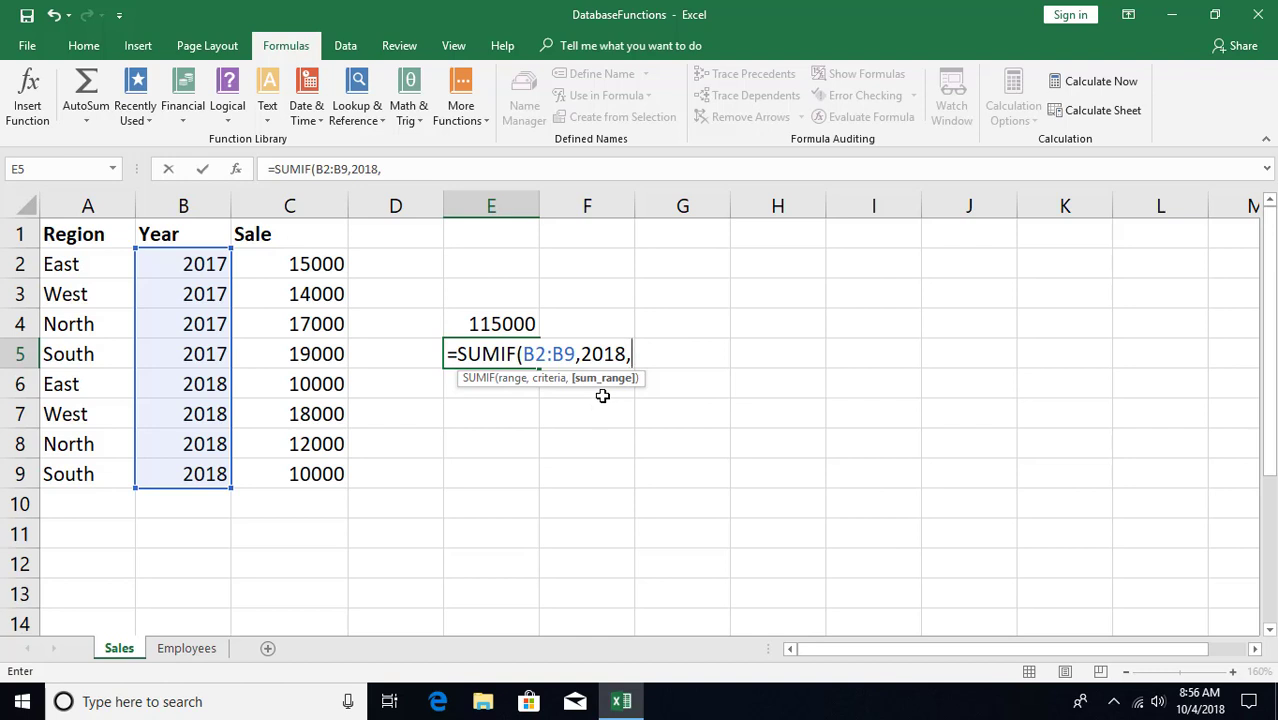
drag(277, 262, 277, 476)
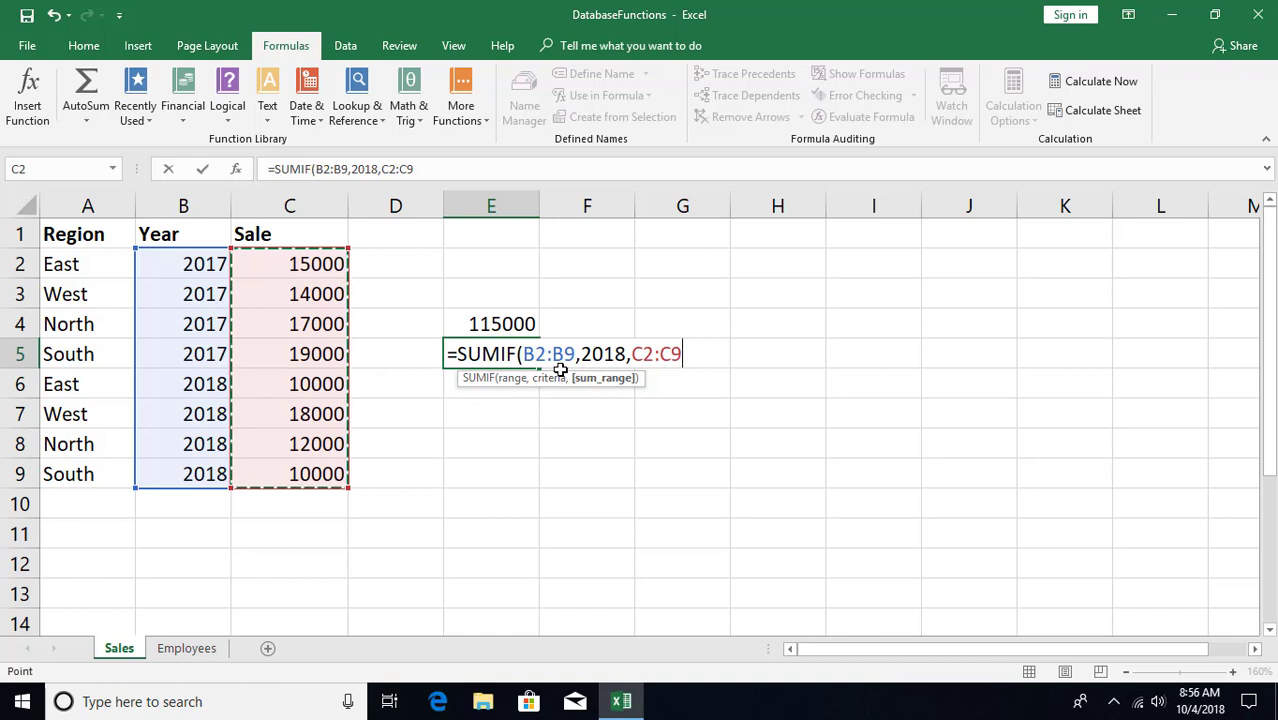
key(Return)
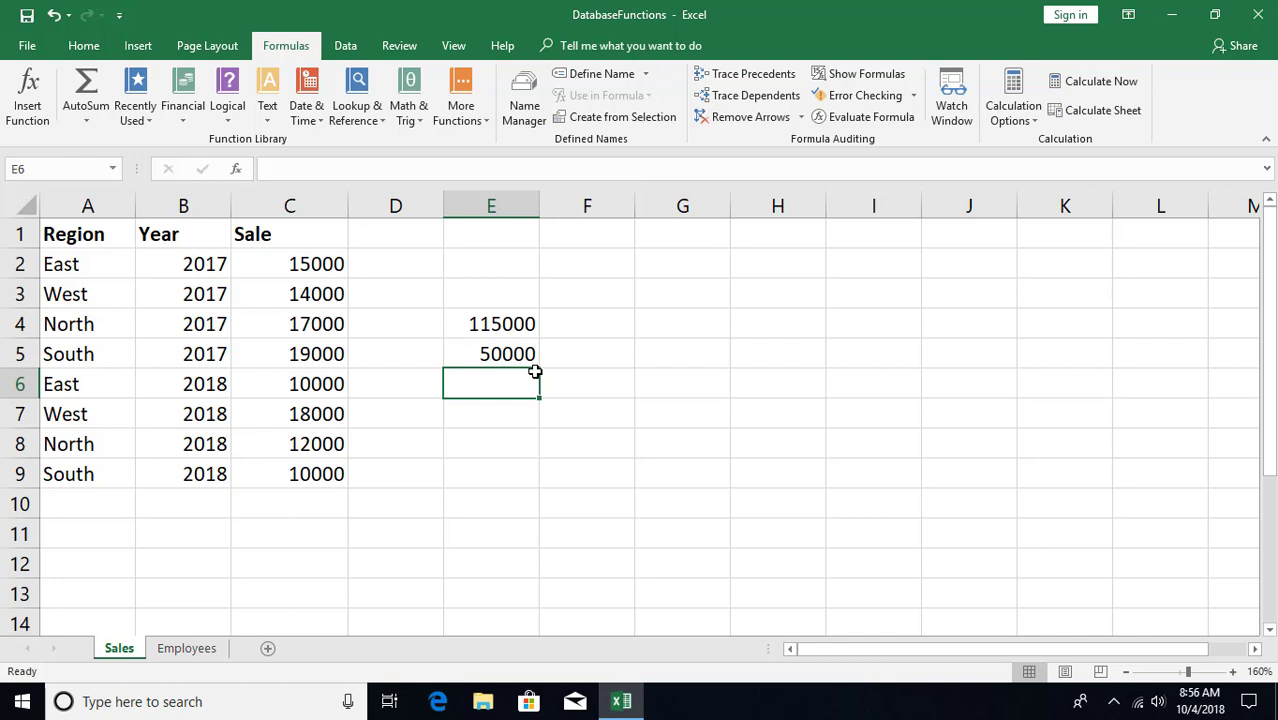
Start a SUMIFS formula in E6 with sum range C2:C9 and the year range B2:B9 matched to 2018
text(=sumifs)
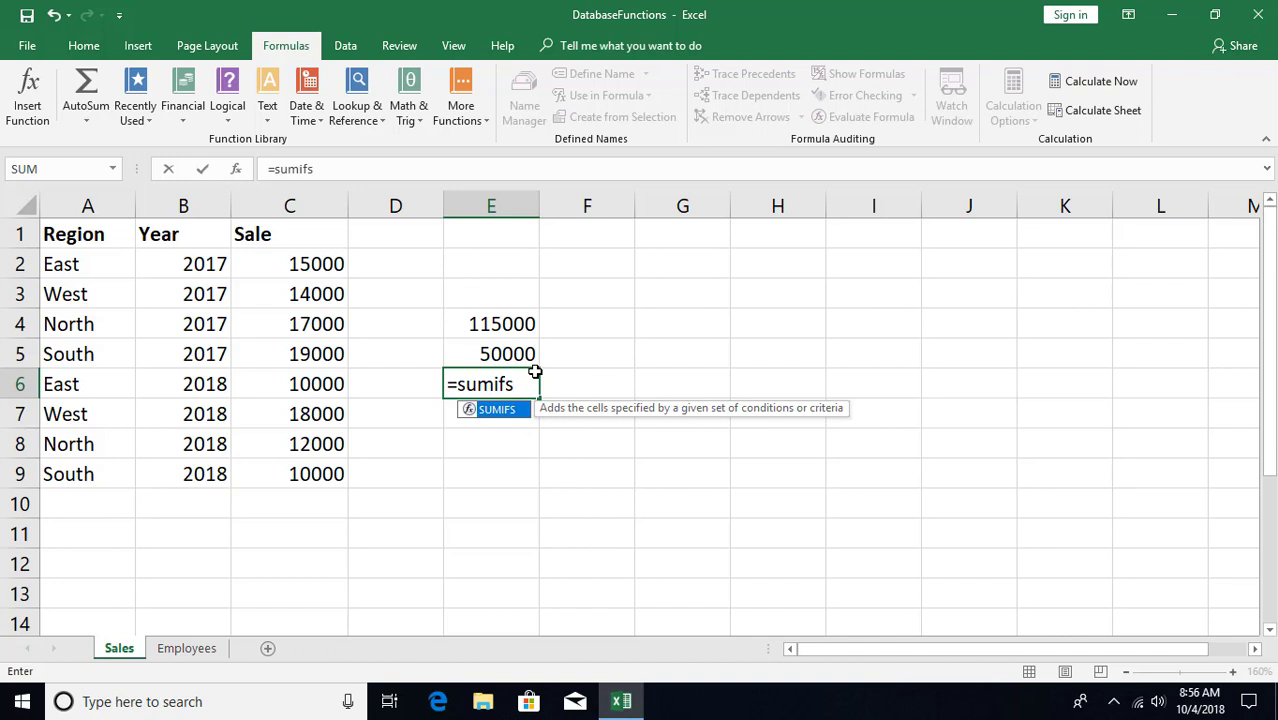
key(Tab)
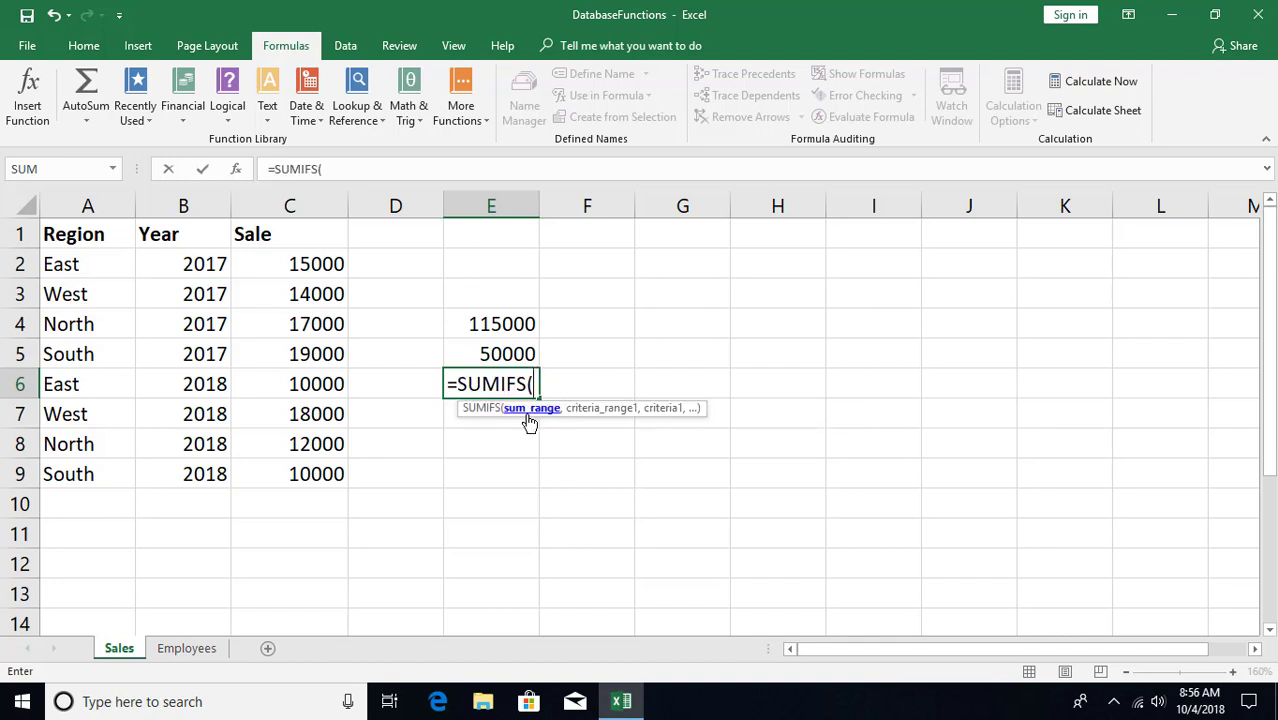
drag(297, 266, 295, 474)
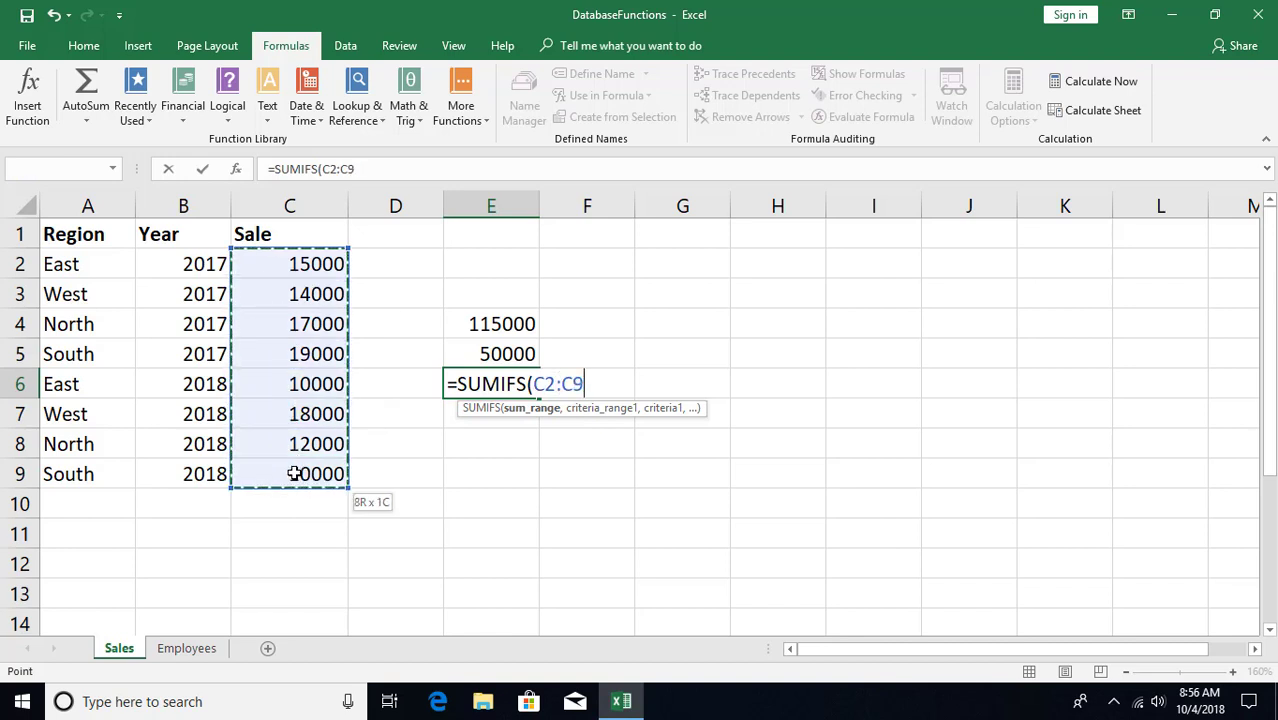
text(,)
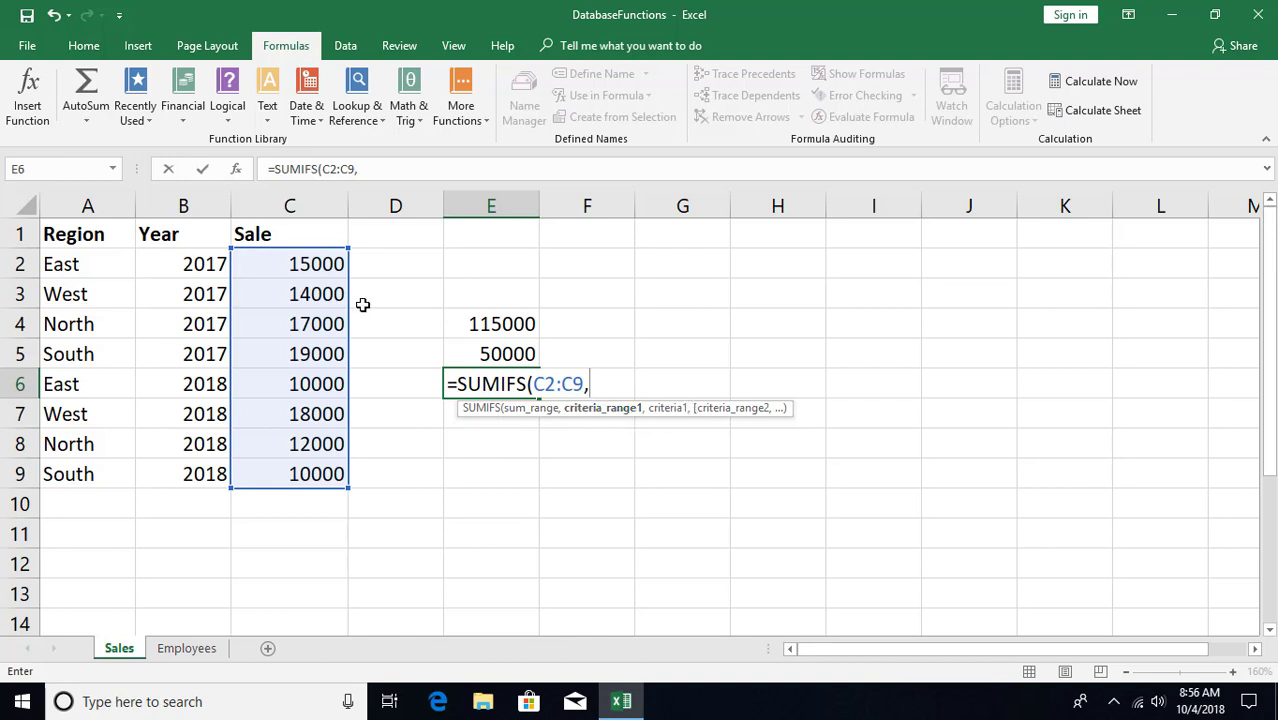
drag(199, 261, 185, 471)
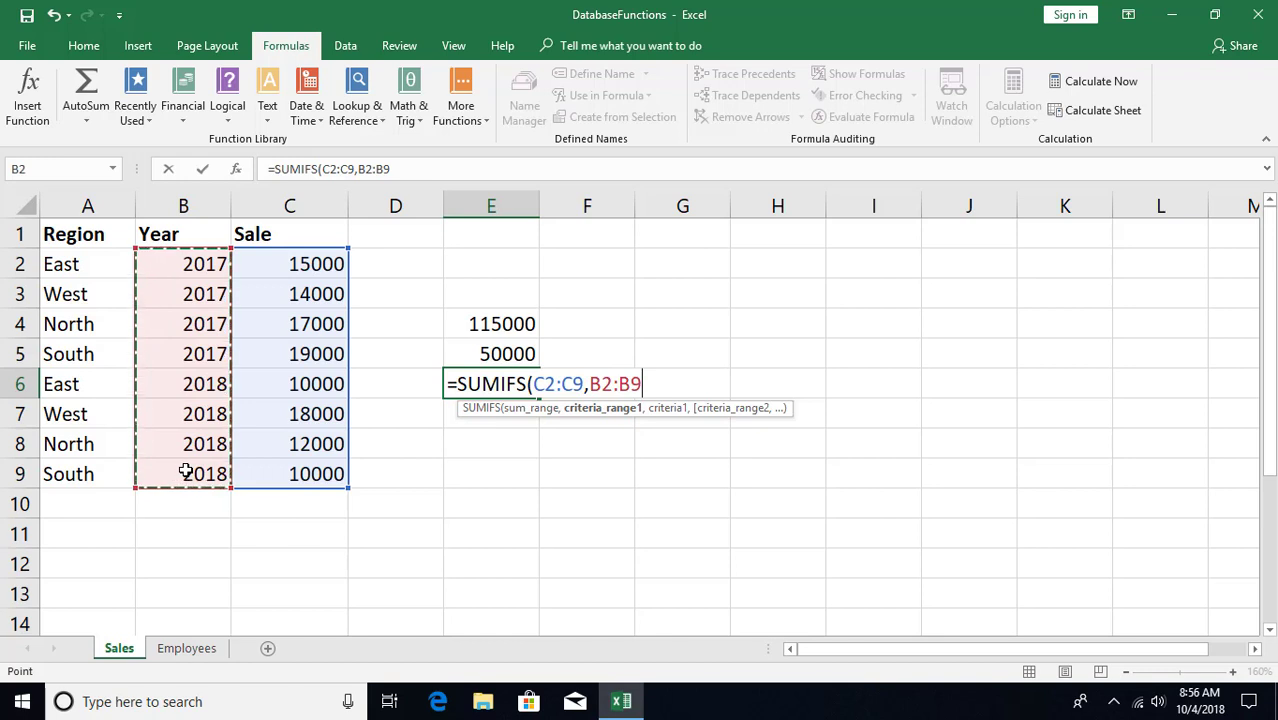
text(,)
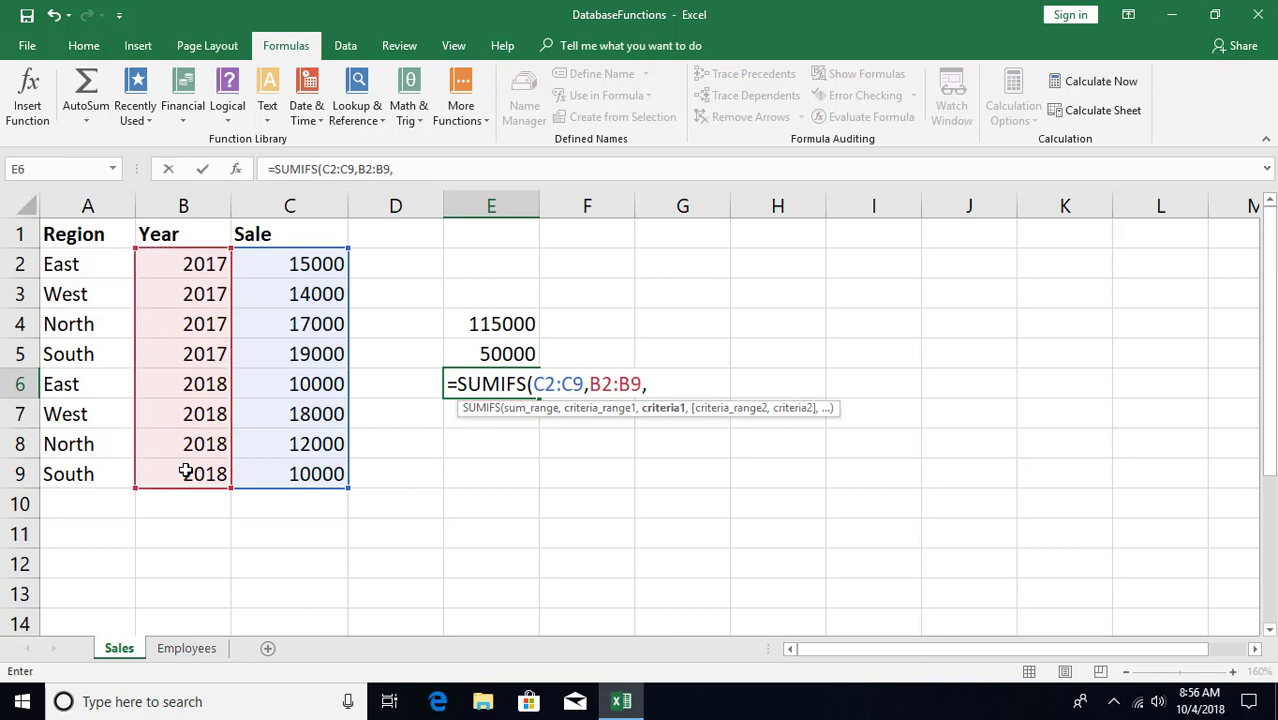
text(2018)
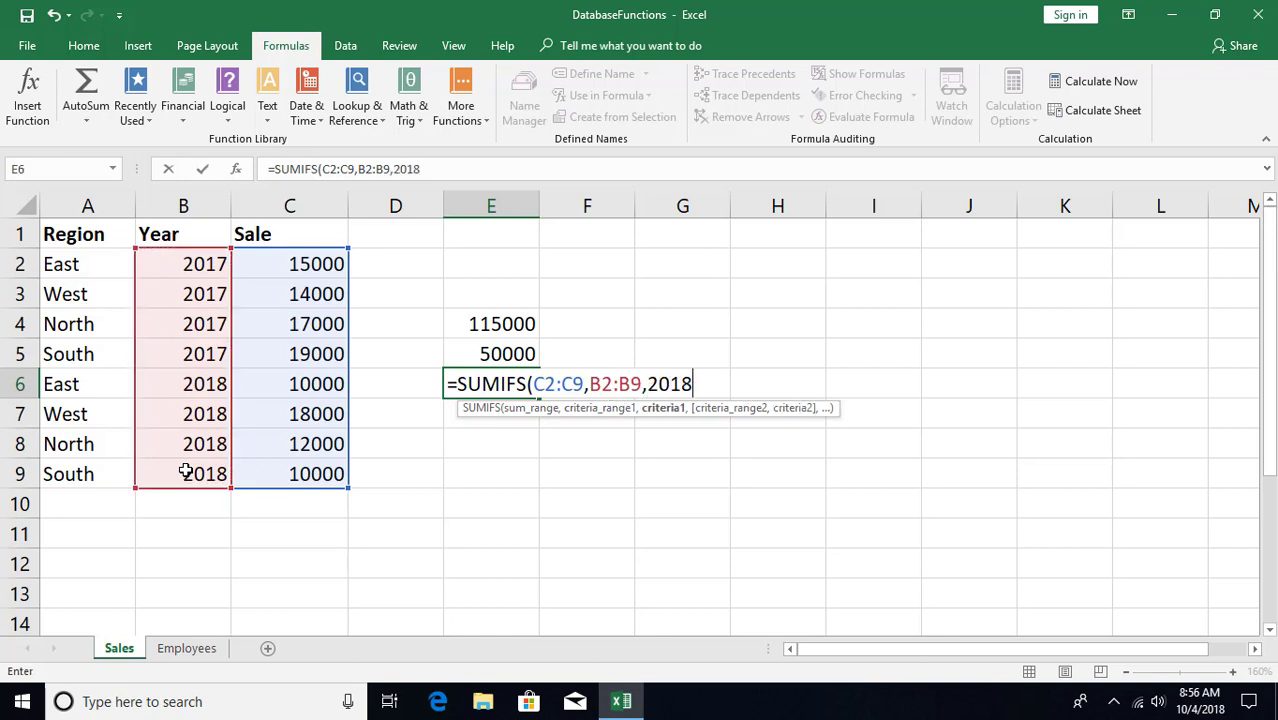
Add the region range A2:A9 with criterion "East" to the SUMIFS formula in E6 and complete it
text(,)
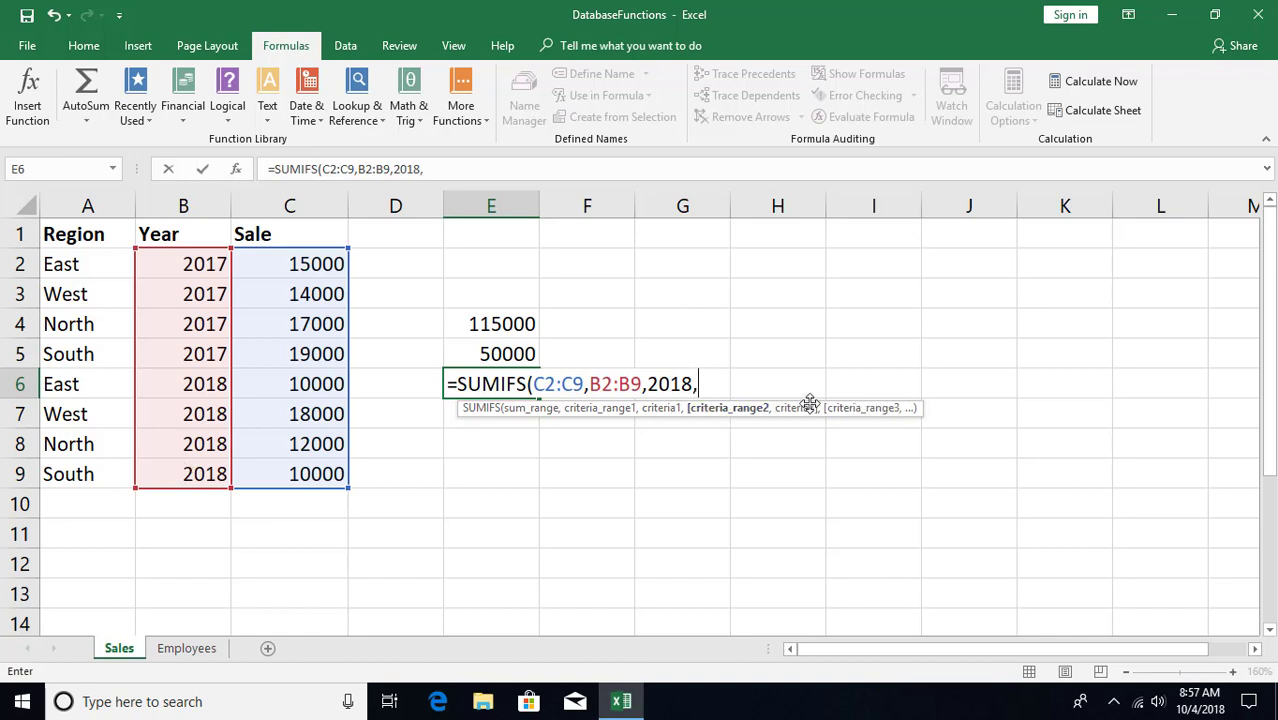
drag(62, 263, 64, 472)
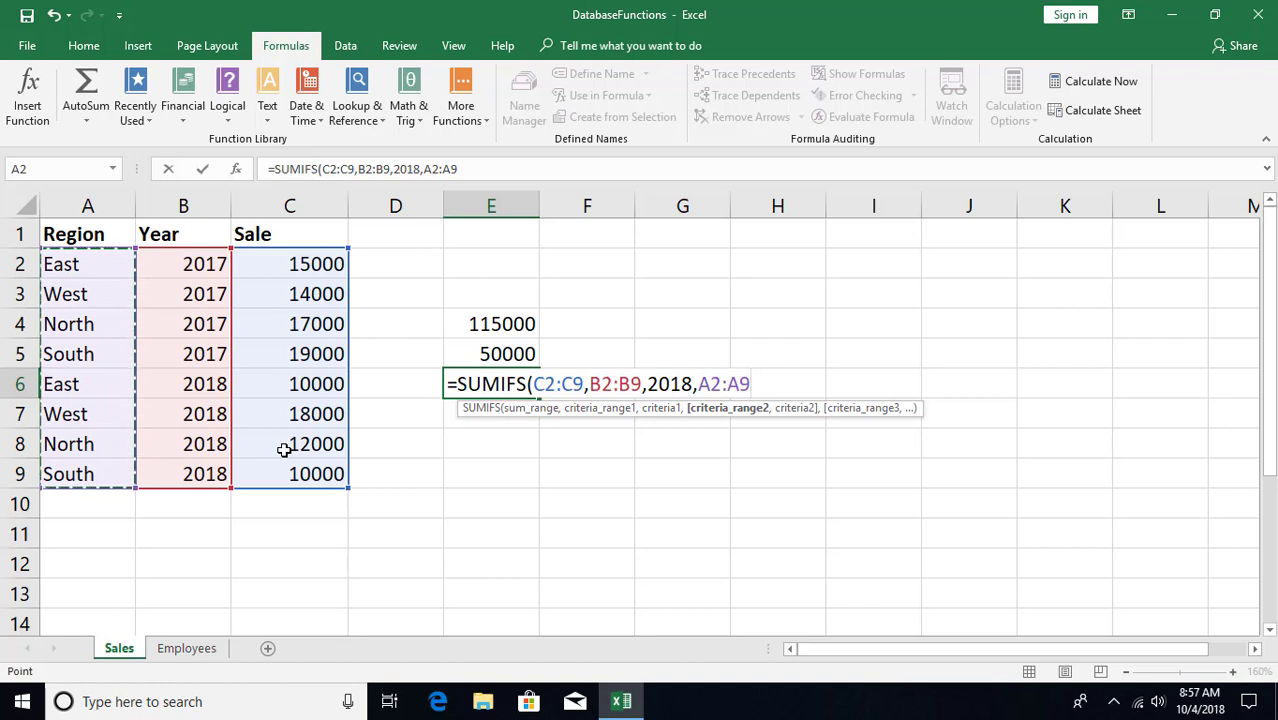
text(,)
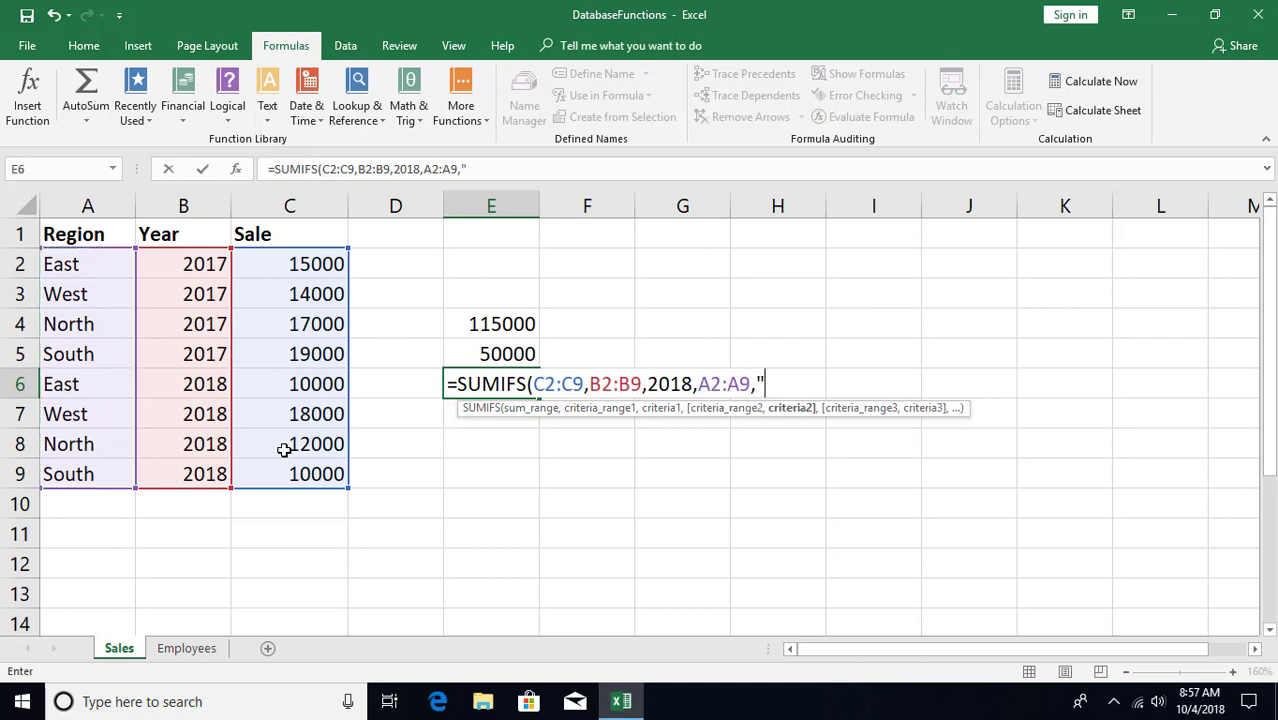
text("East)
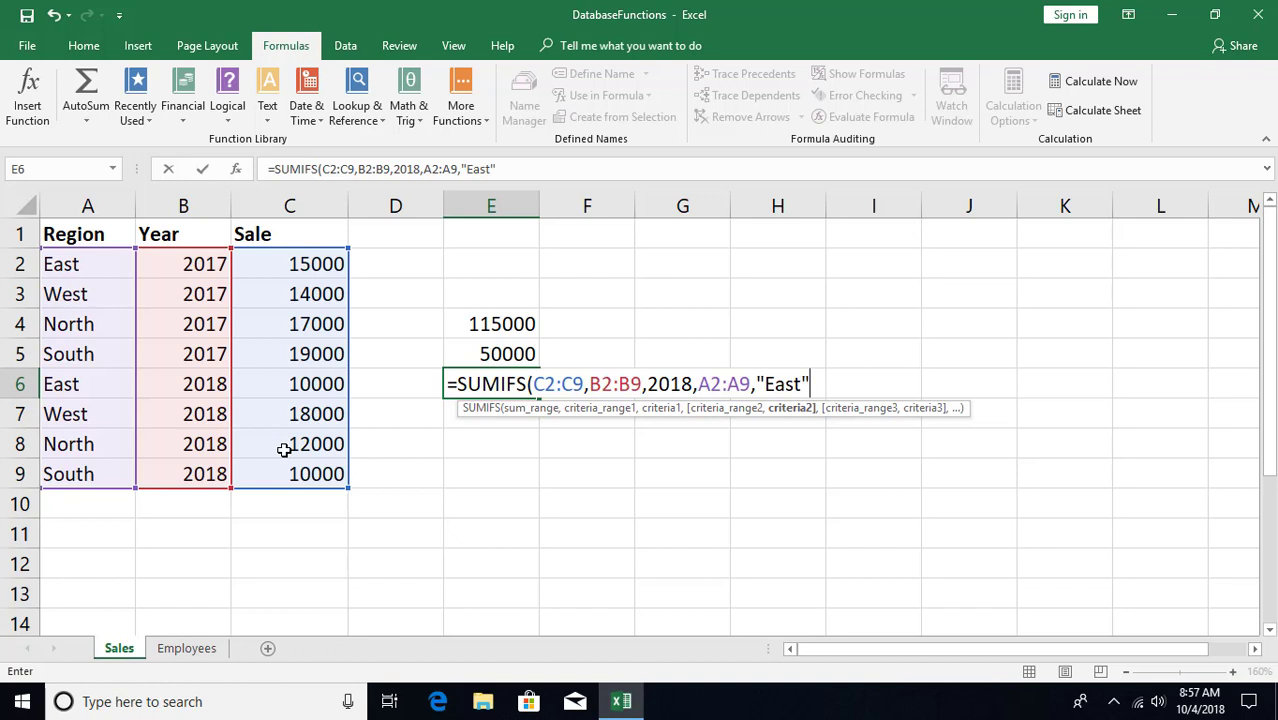
text(")
key(Return)
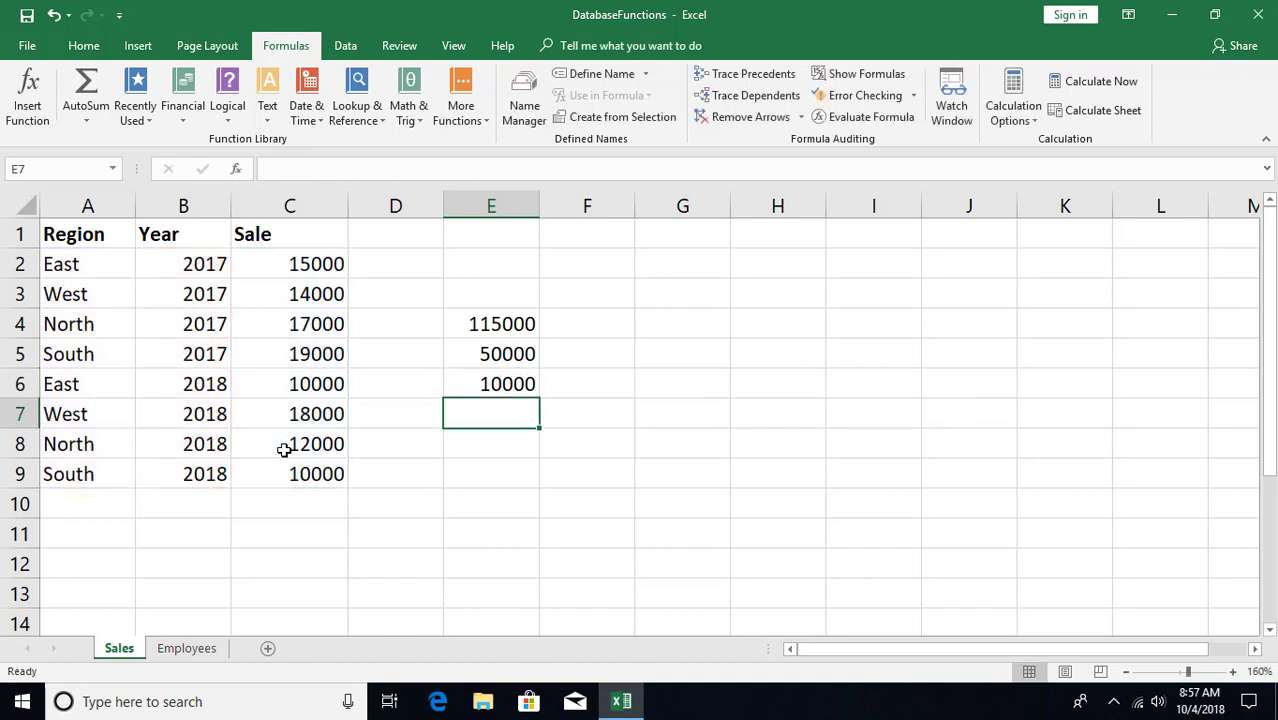
Check the E6 formula against the East 2018 row, examining the region, year and sale cells and the ranges it references
click(52, 263)
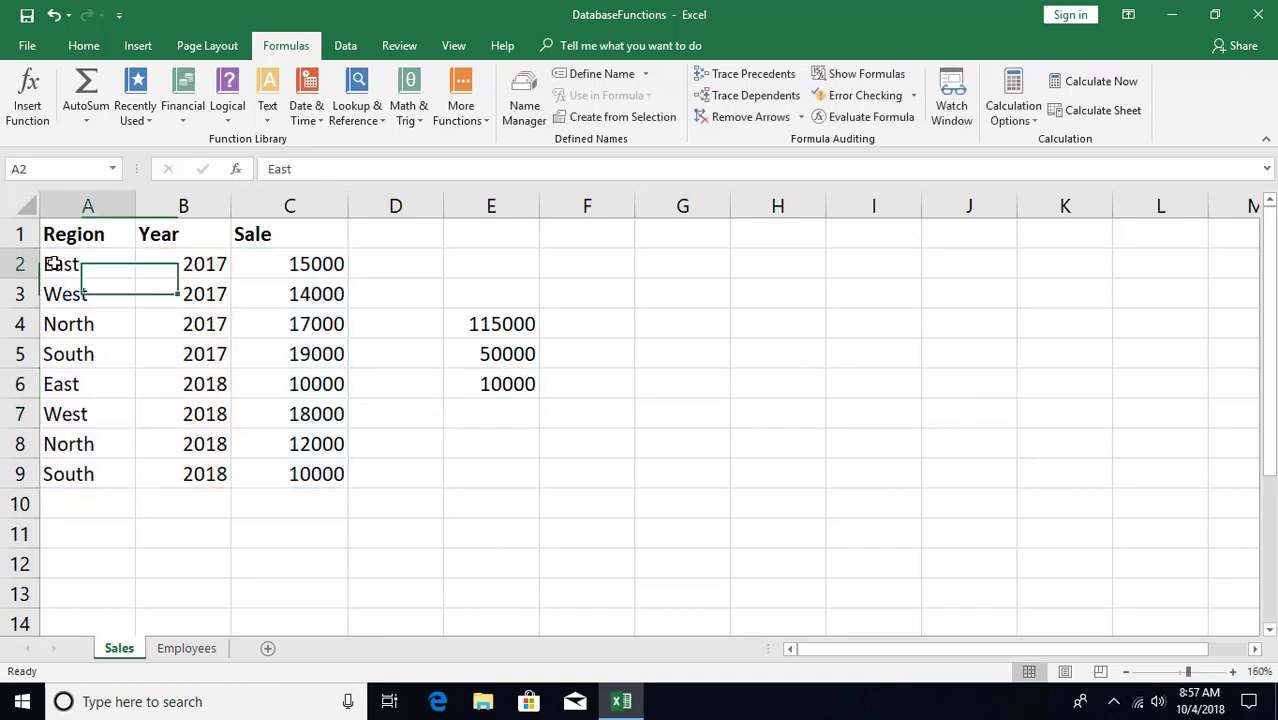
ctrl+click(65, 413)
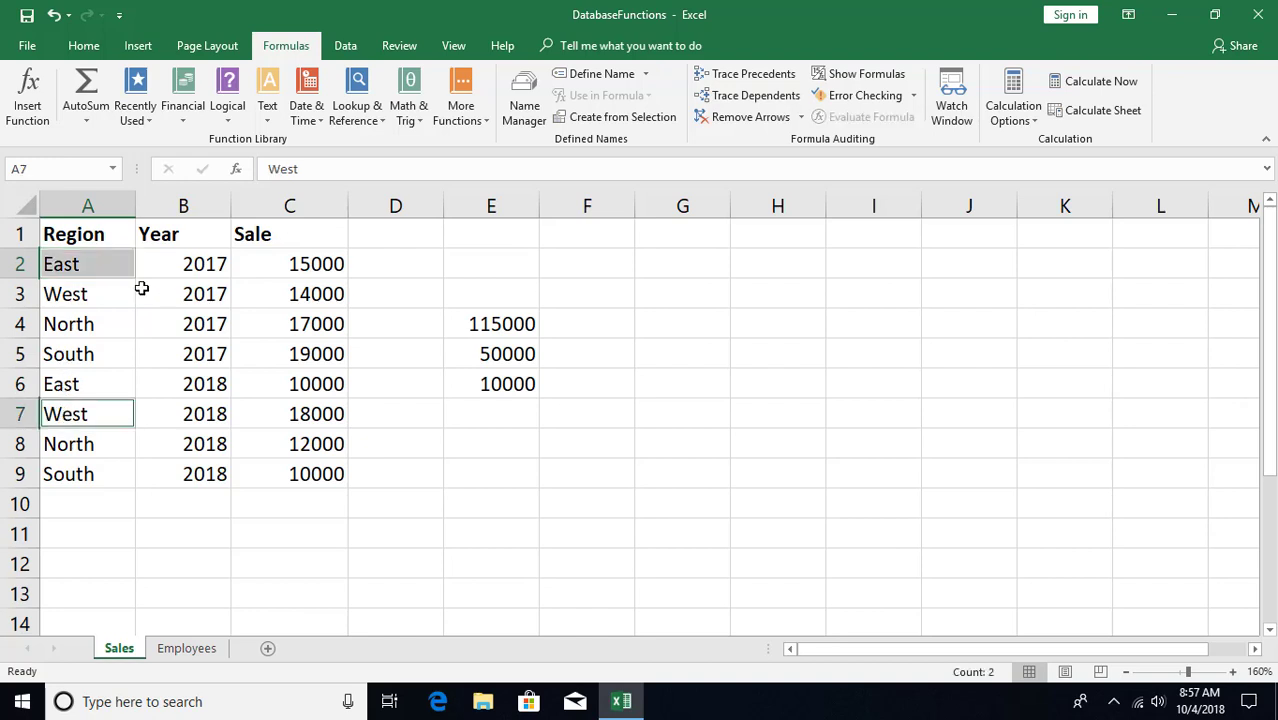
click(185, 263)
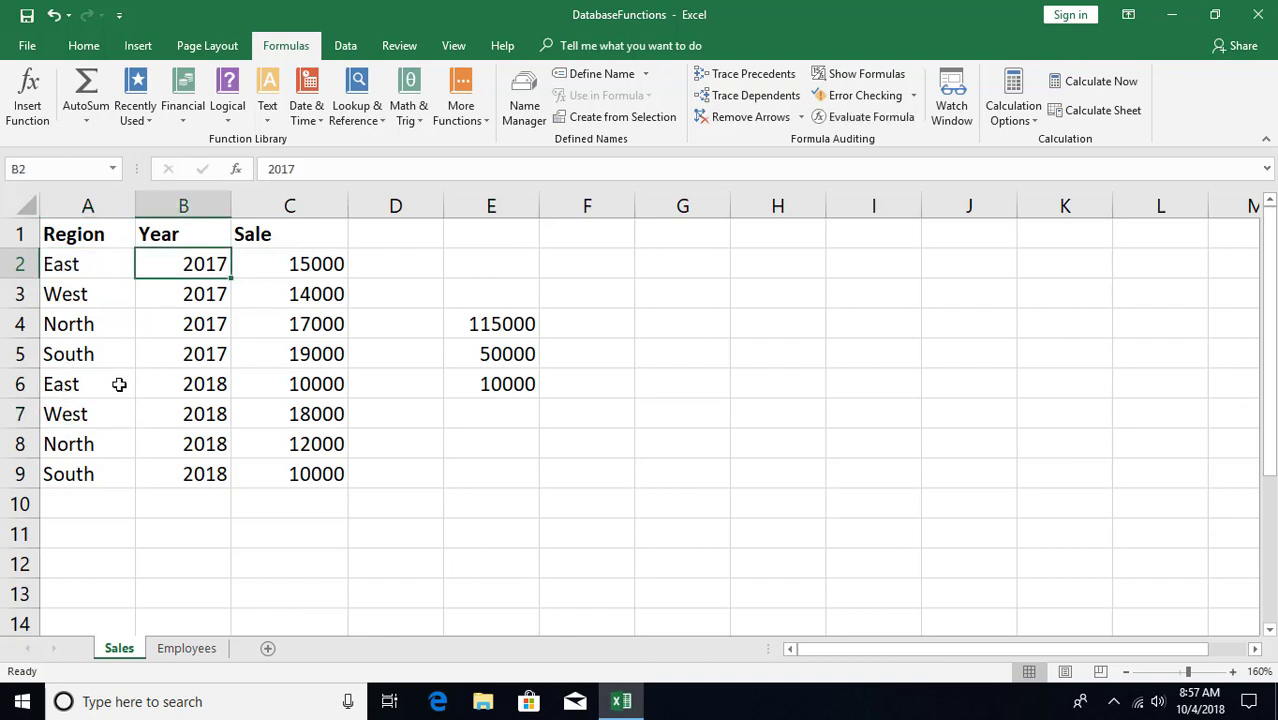
click(77, 386)
click(186, 393)
drag(63, 390, 315, 384)
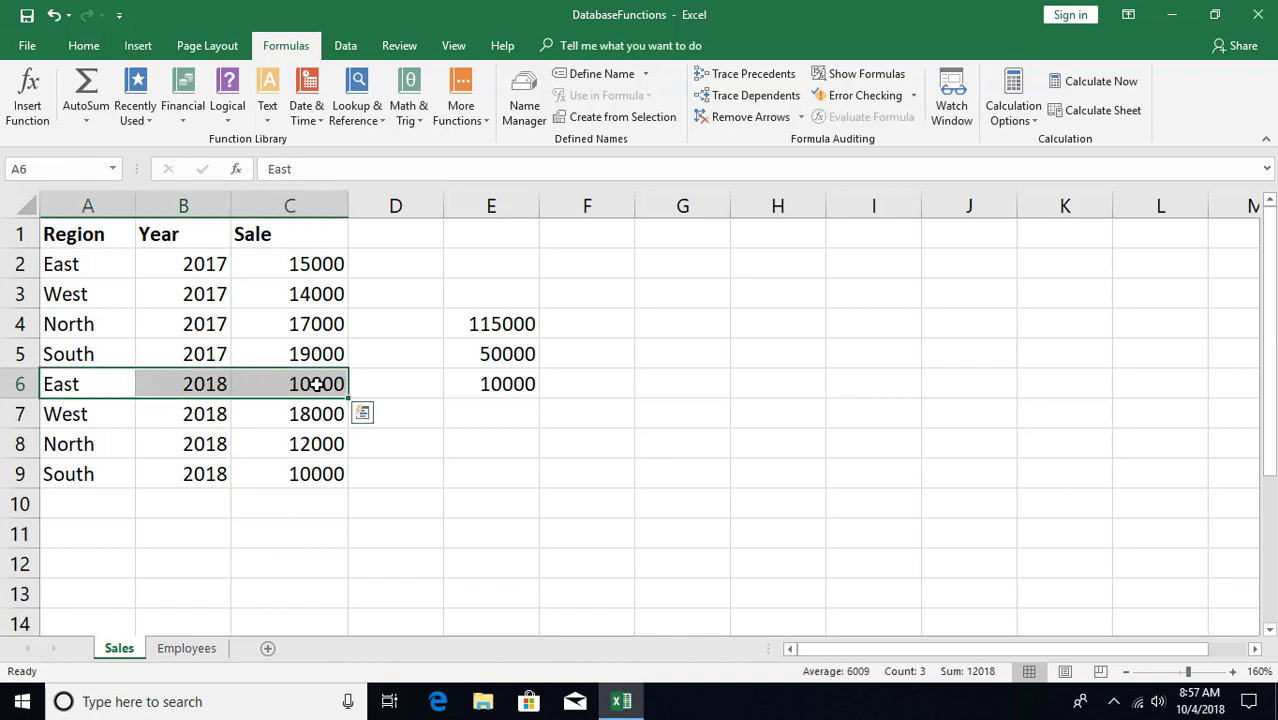
click(315, 384)
click(515, 385)
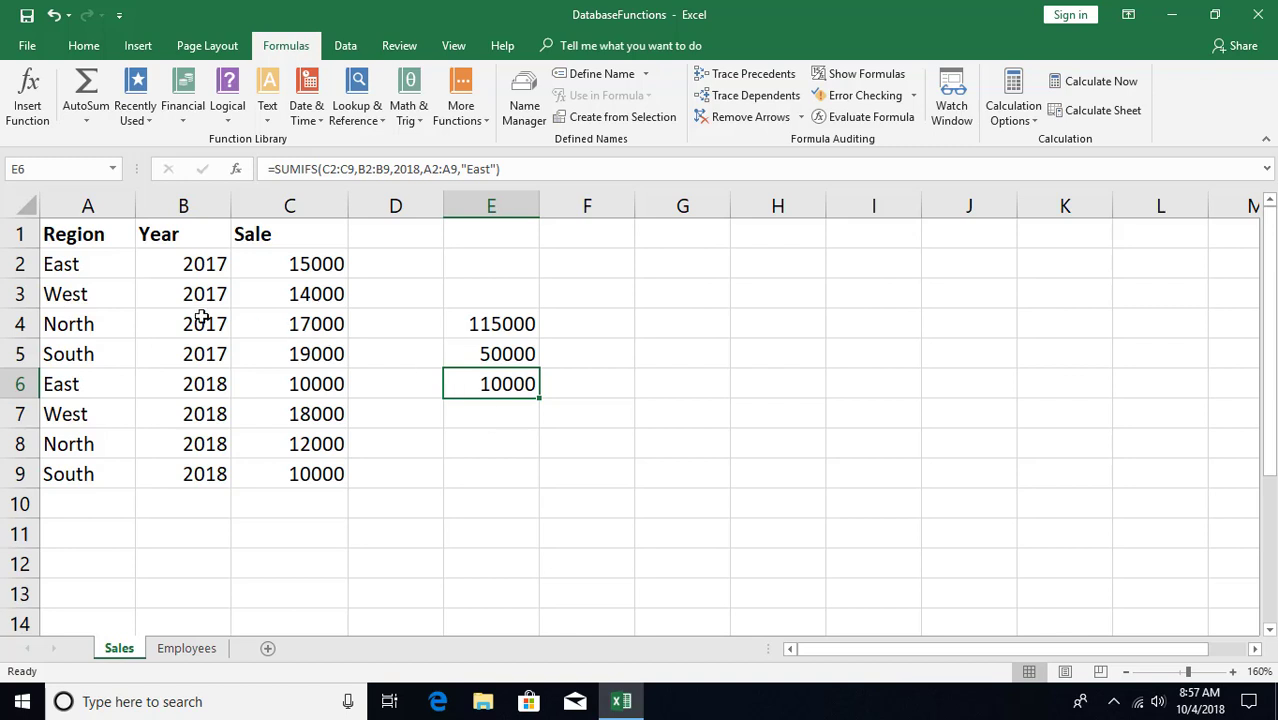
key(F2)
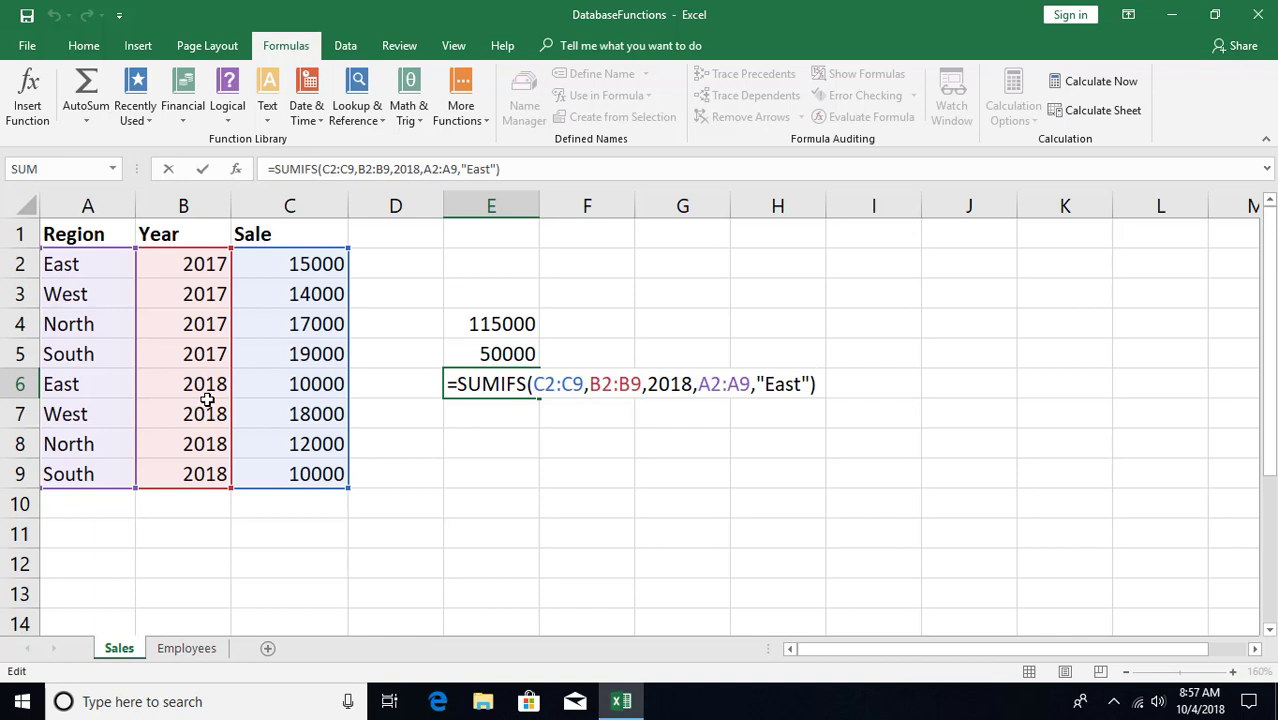
key(ctrl+Return)
Start a SUMIFS formula in E7 with sum range C2:C9 and the region range A2:A9 matched to "East"
click(504, 415)
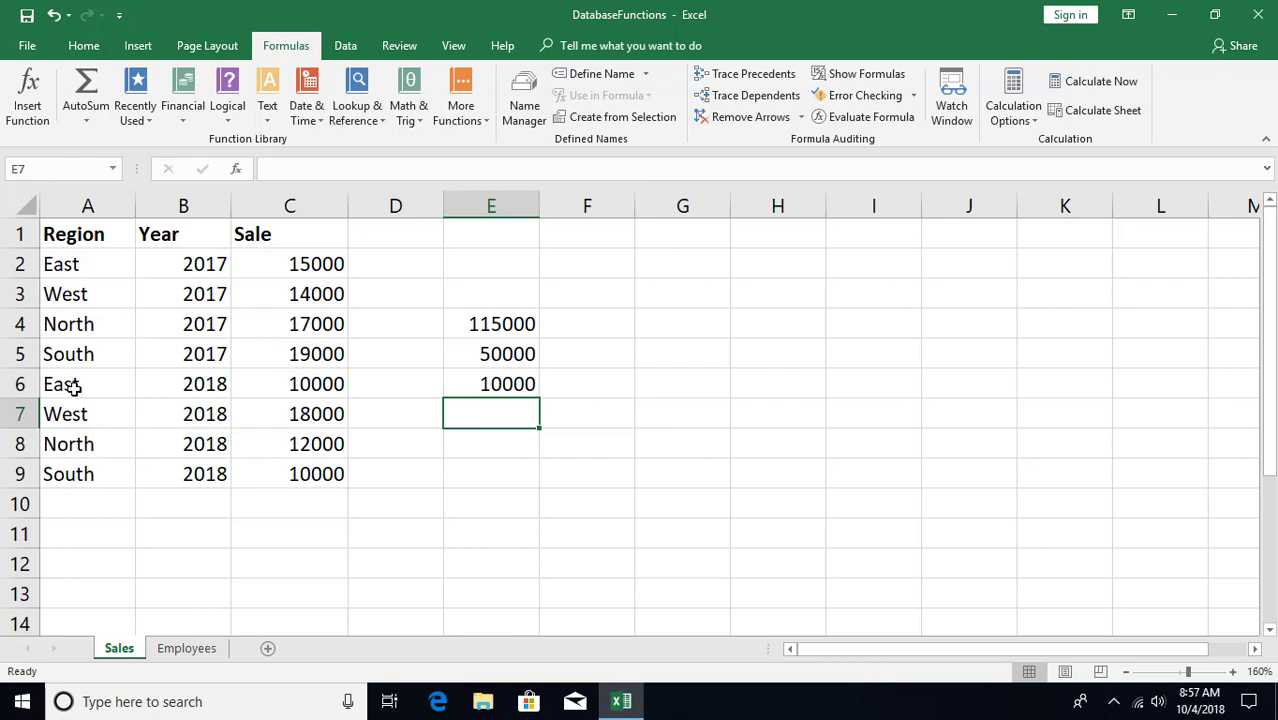
text(=su)
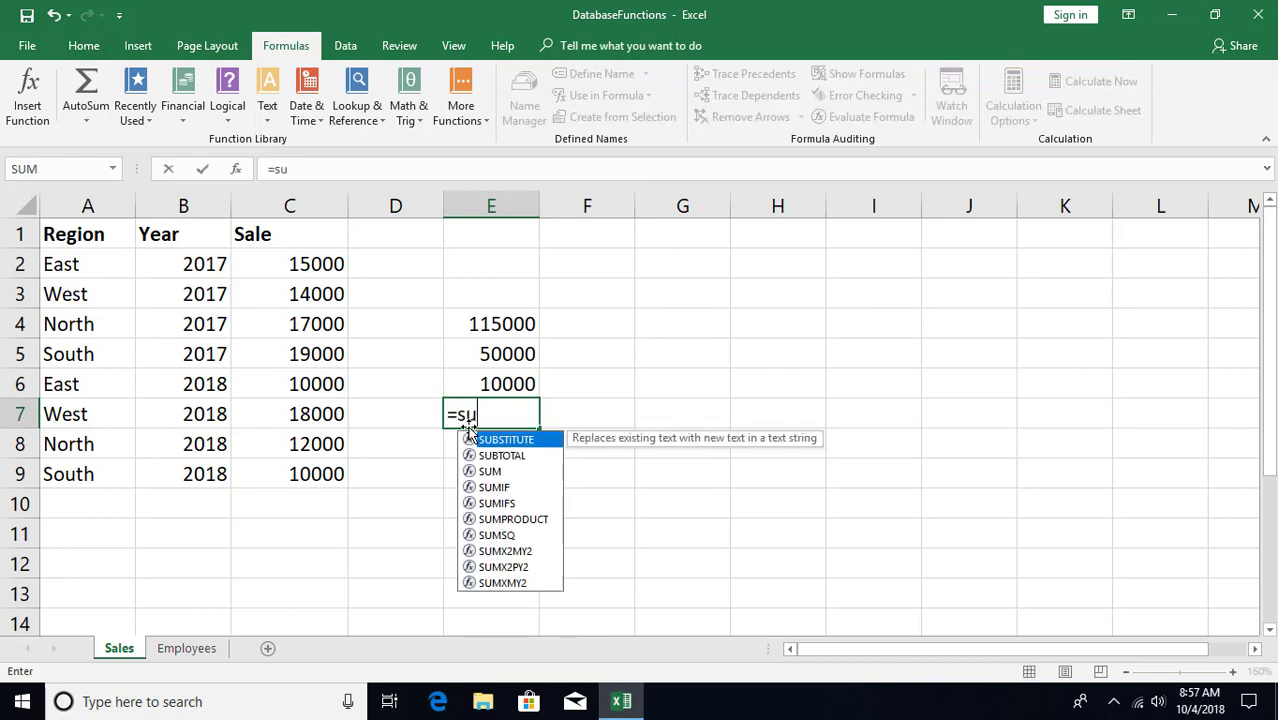
text(mifs)
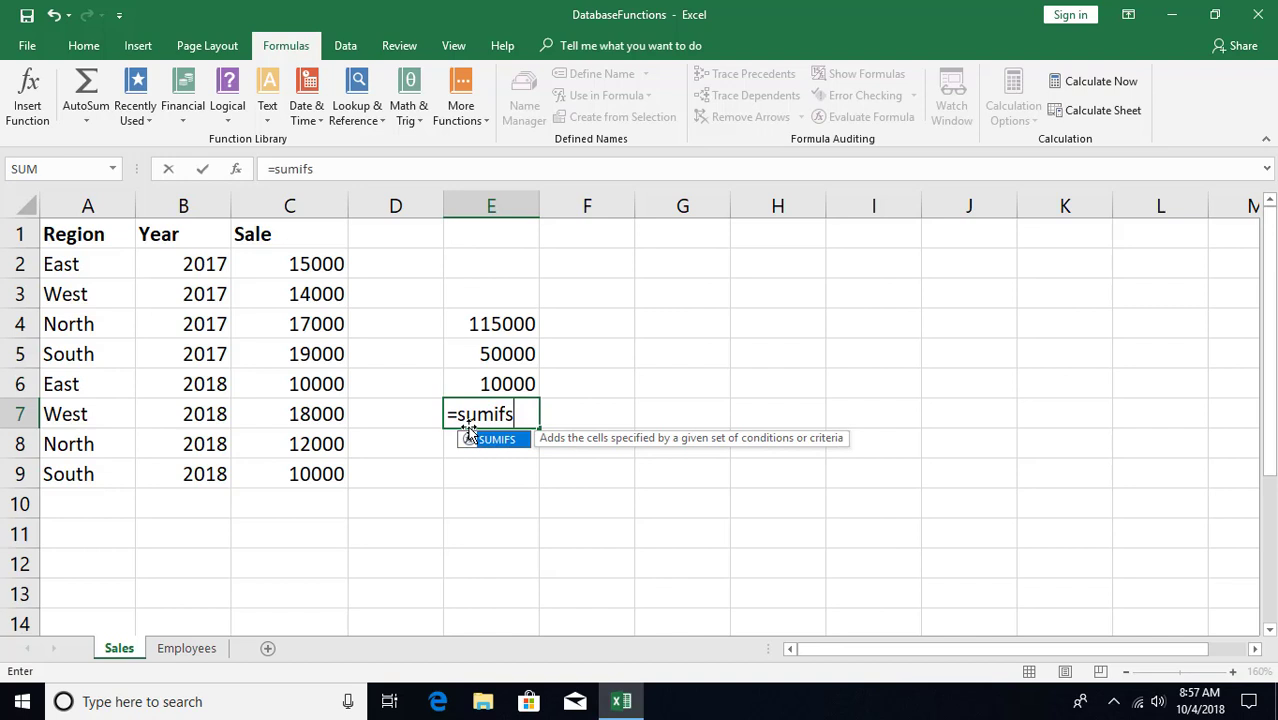
key(Tab)
drag(316, 262, 317, 462)
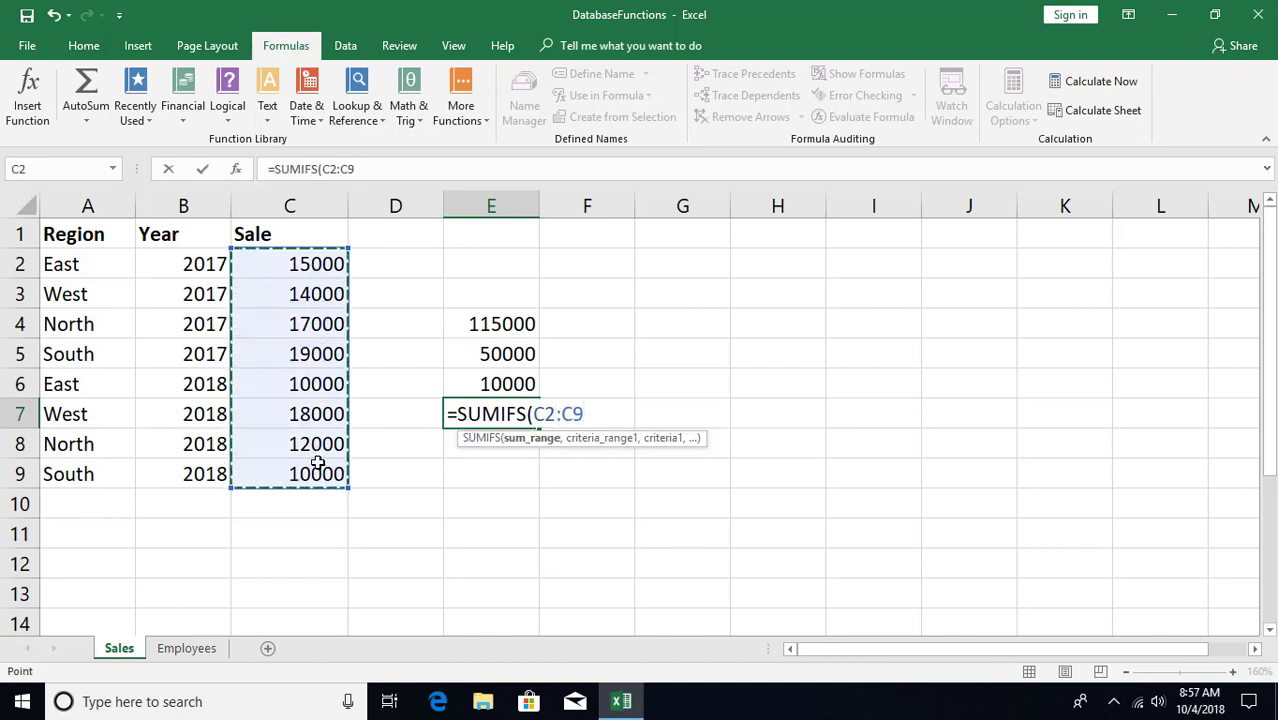
text(,)
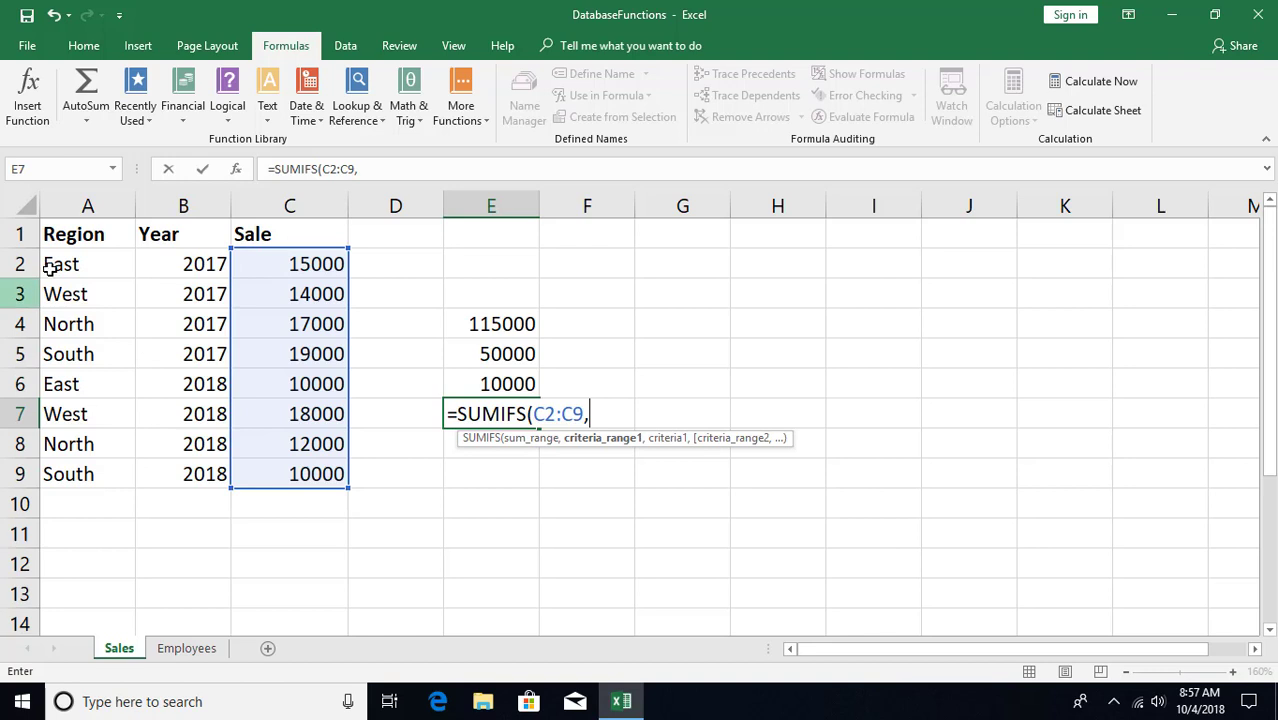
drag(68, 265, 62, 474)
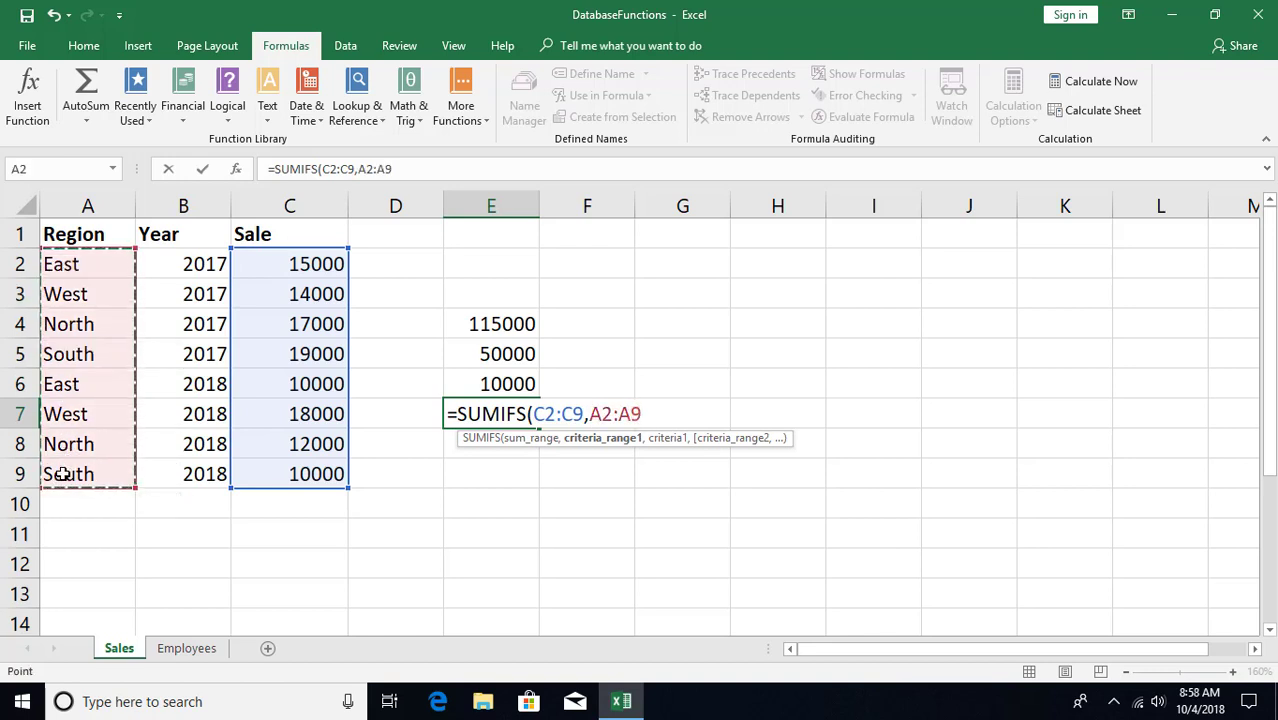
text(,)
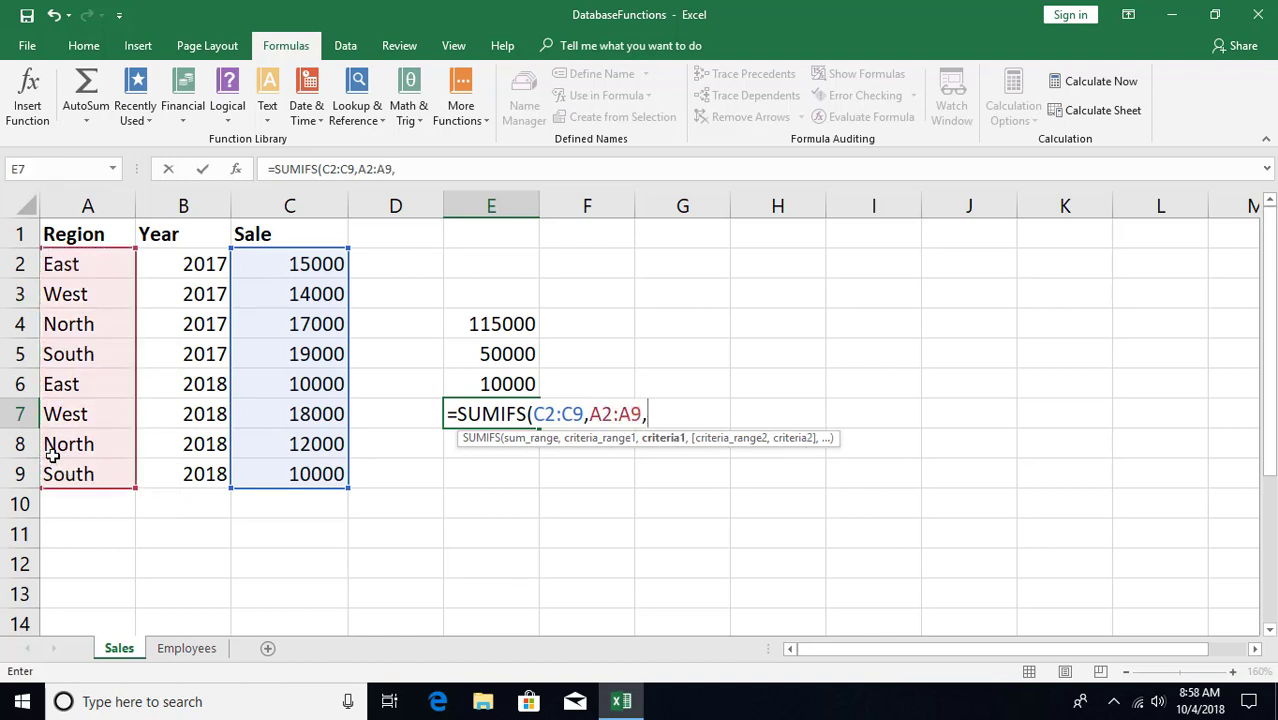
text("E)
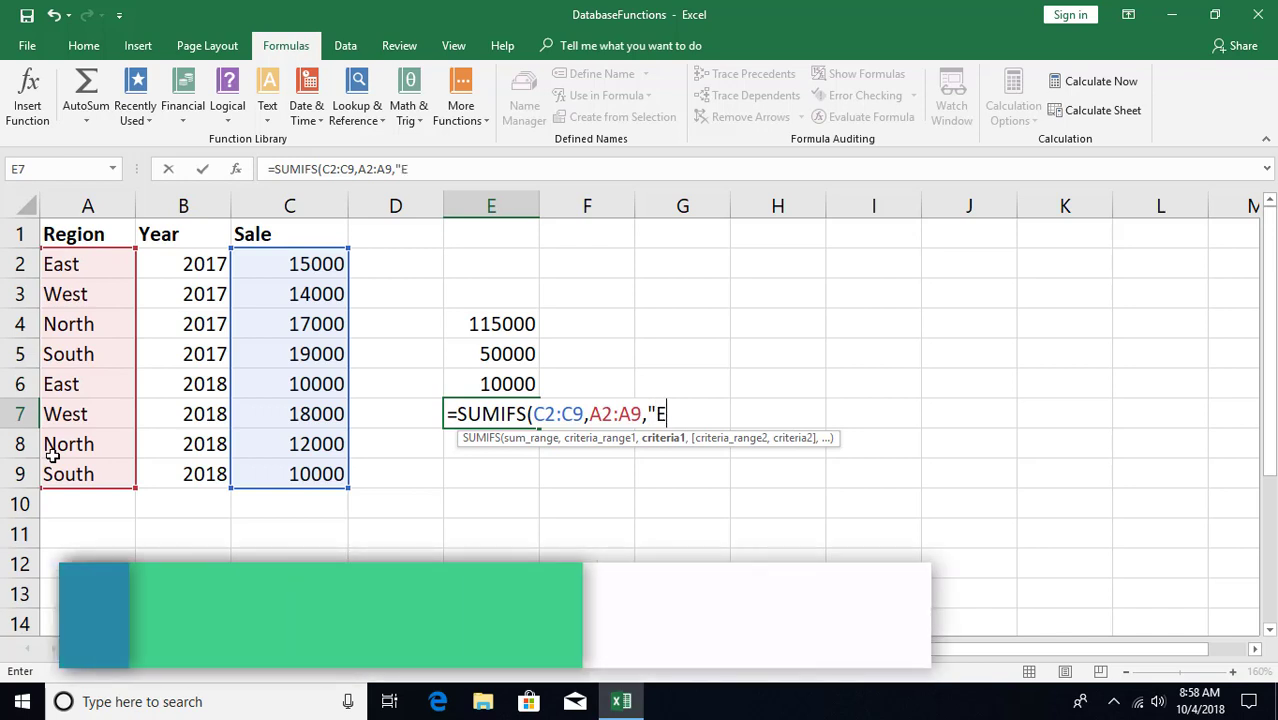
text(ast",)
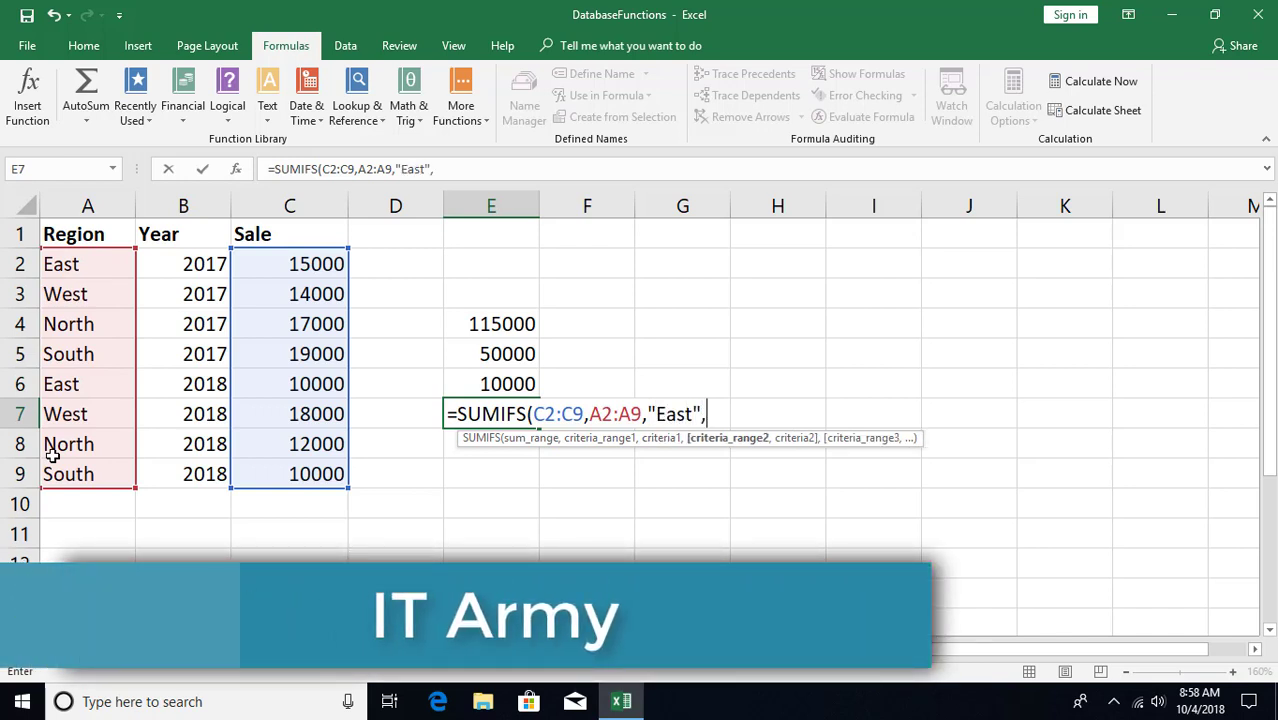
Add the region range A2:A9 a second time with criterion "West" to the SUMIFS formula in E7 and complete it
drag(72, 264, 62, 472)
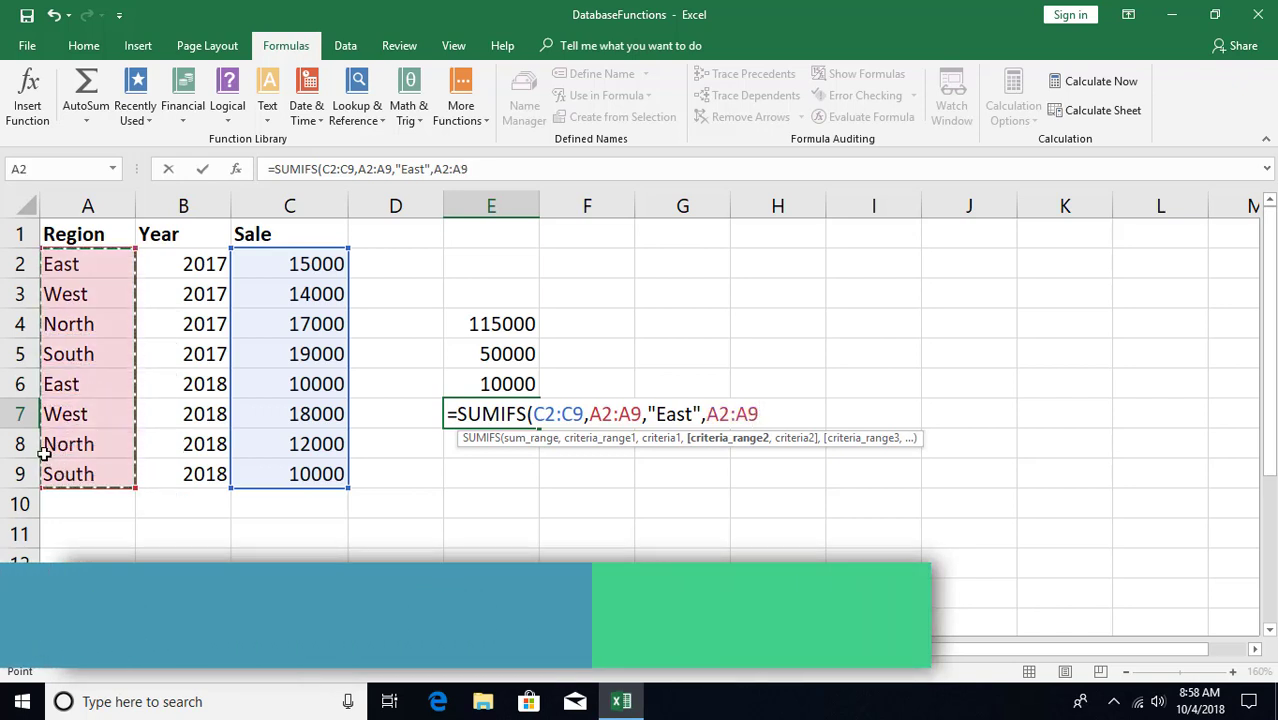
text(,"West)
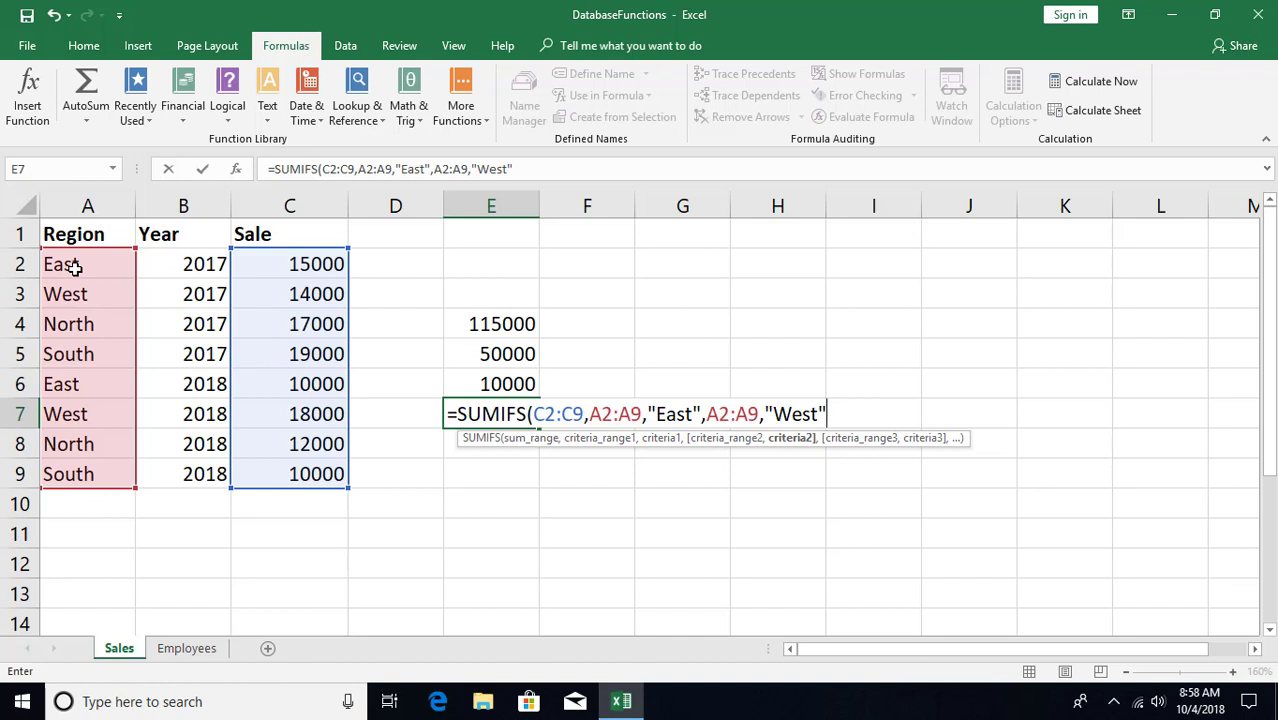
text())
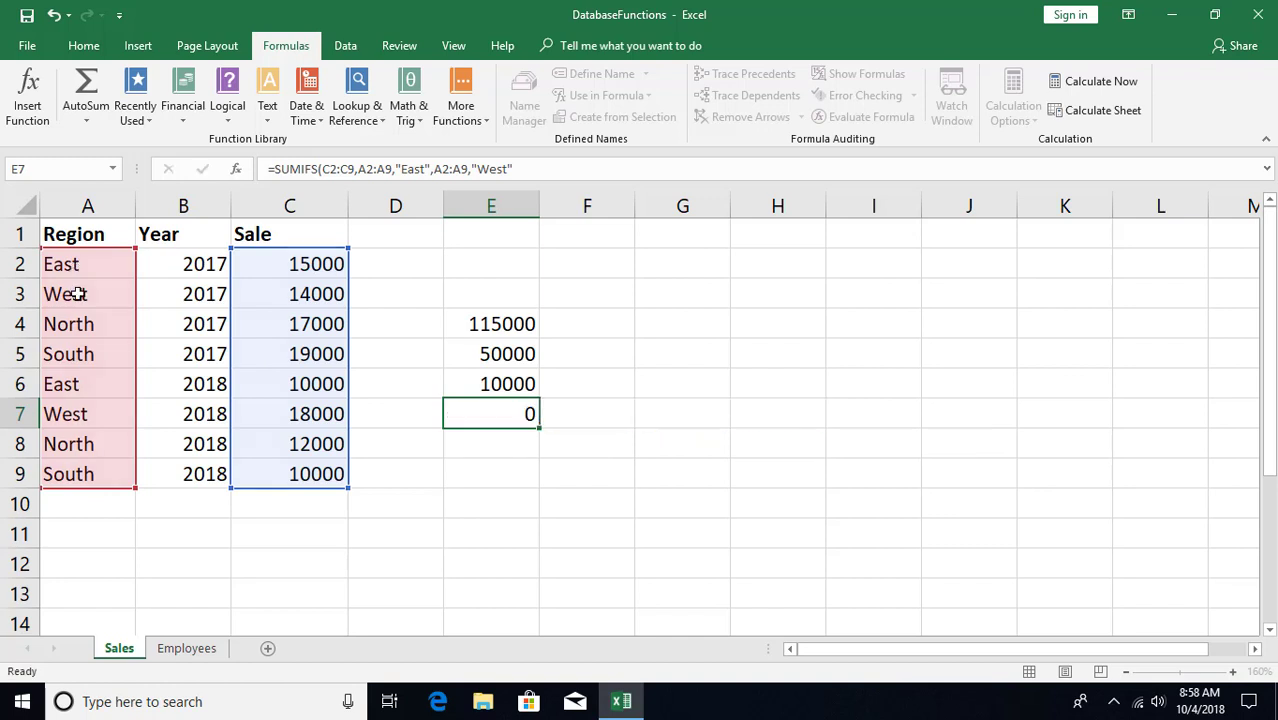
key(Return)
Examine the SUMIFS formula in E7, comparing its "East" and "West" criteria with the region and year data
click(468, 413)
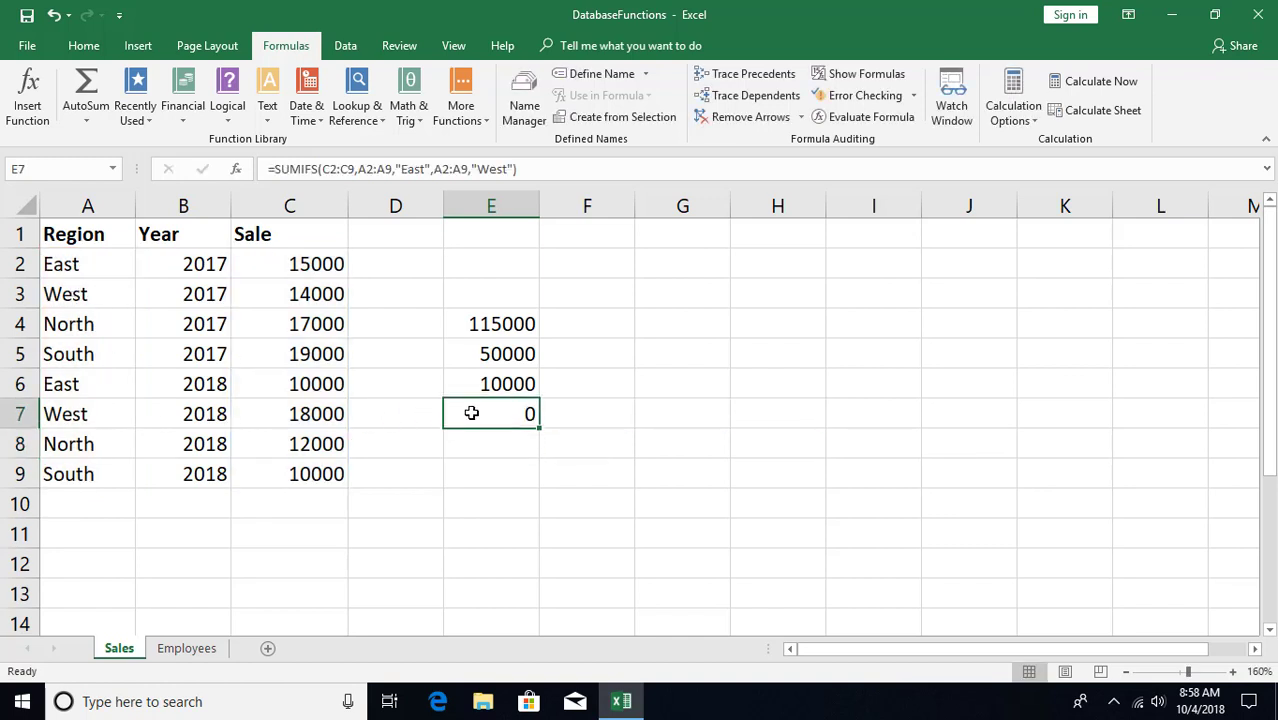
double_click(471, 413)
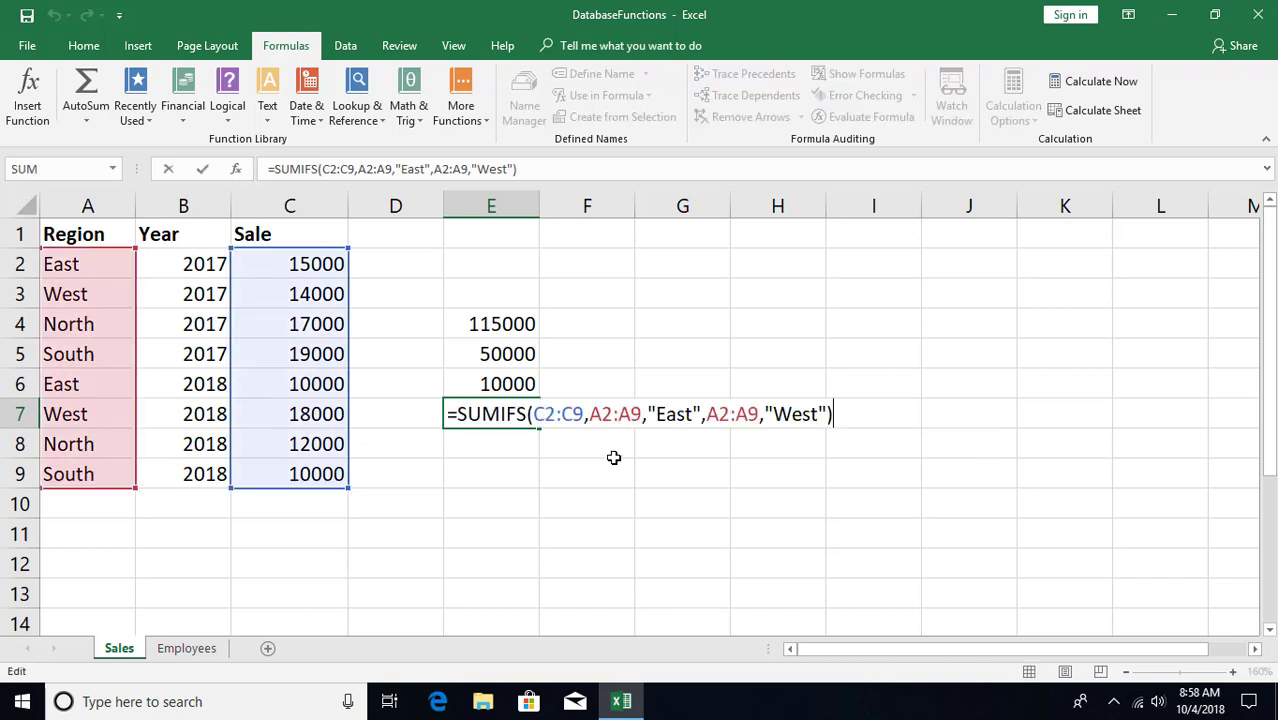
key(Escape)
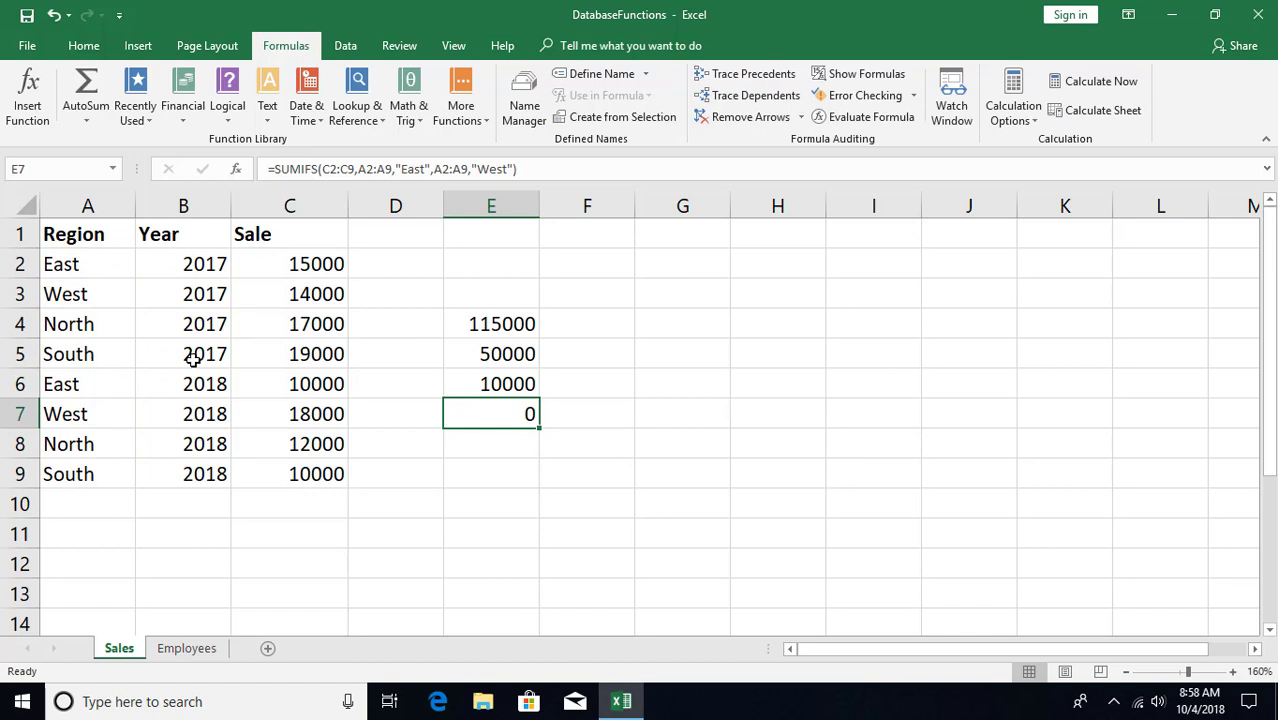
key(F2)
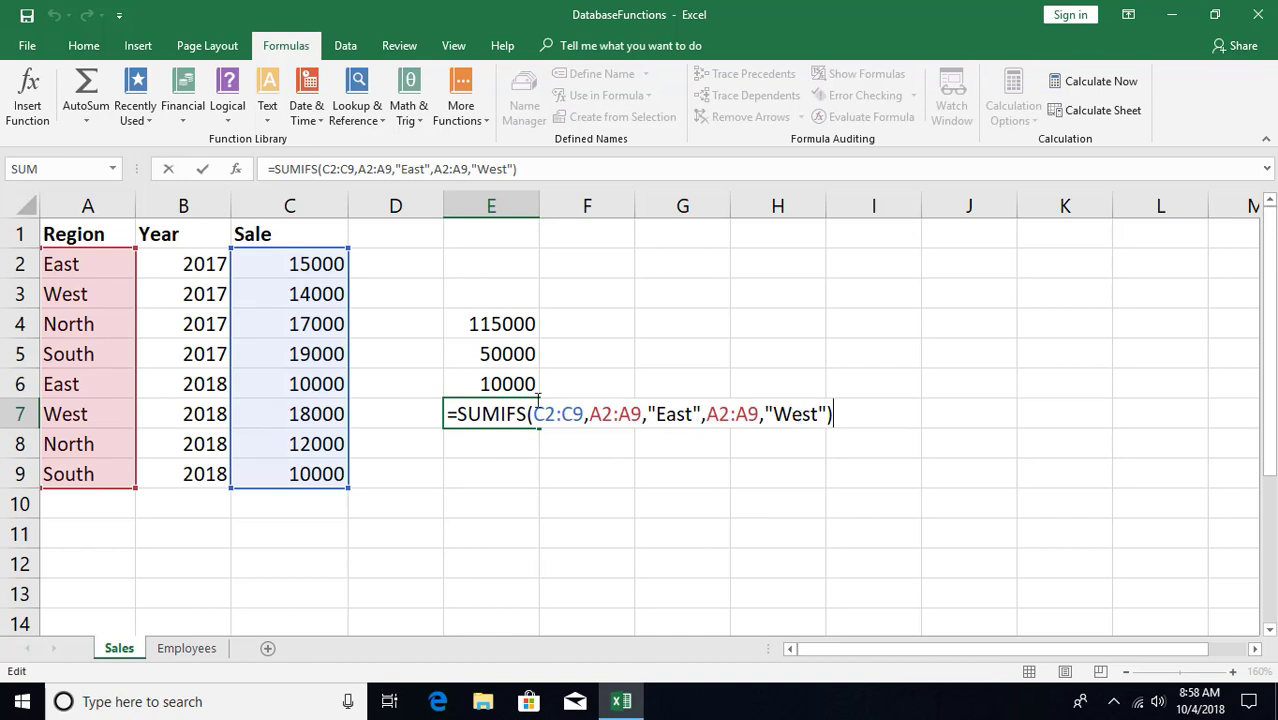
key(Return)
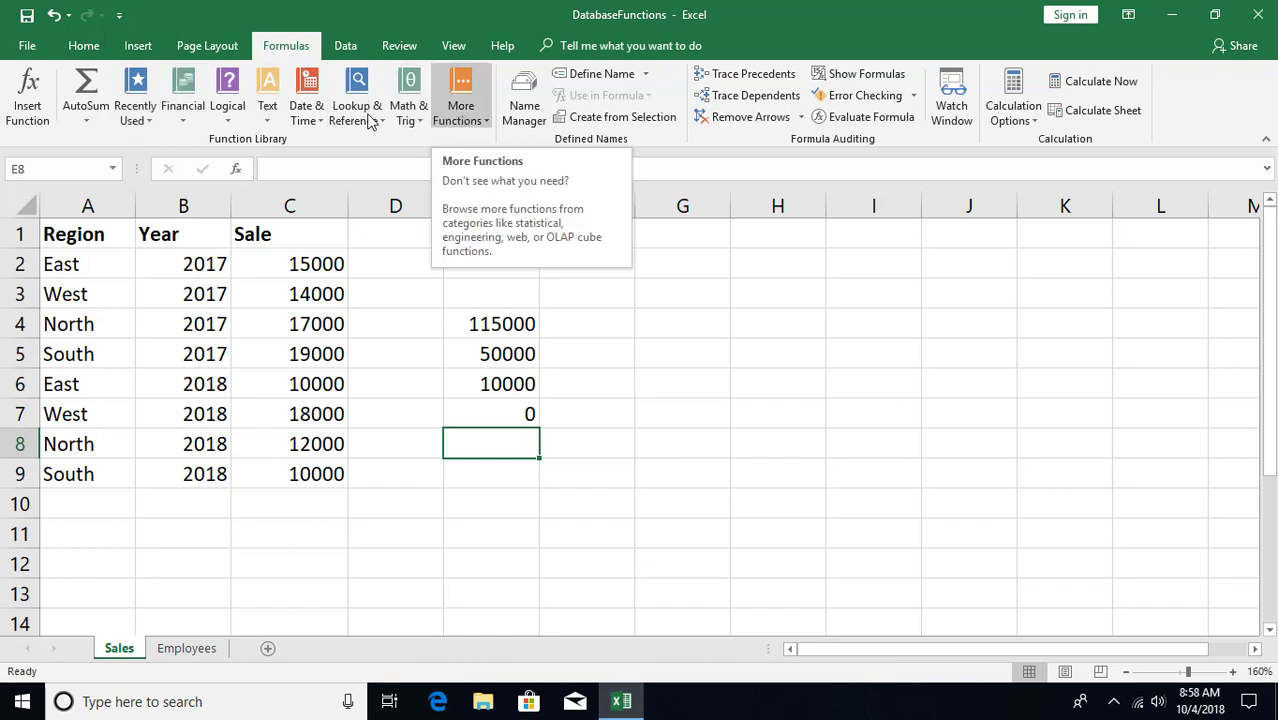
Browse the function categories for cell E8 and list the functions in the Database category
click(472, 121)
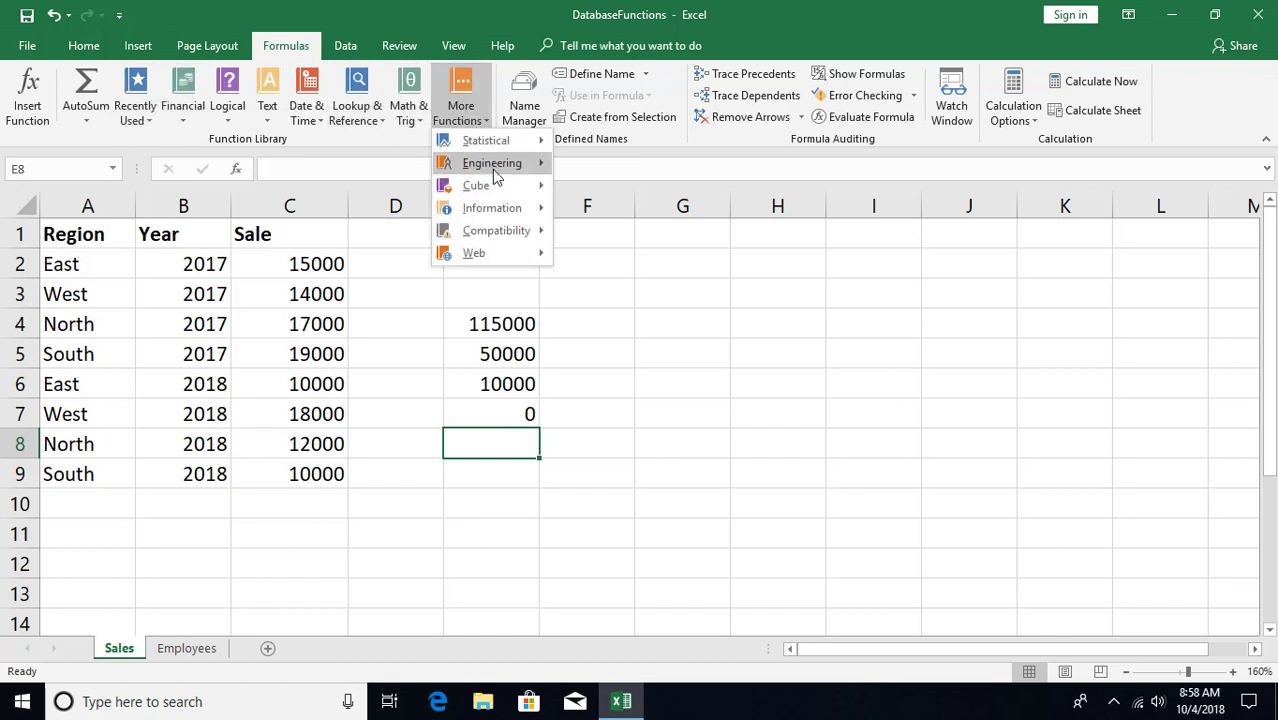
click(400, 33)
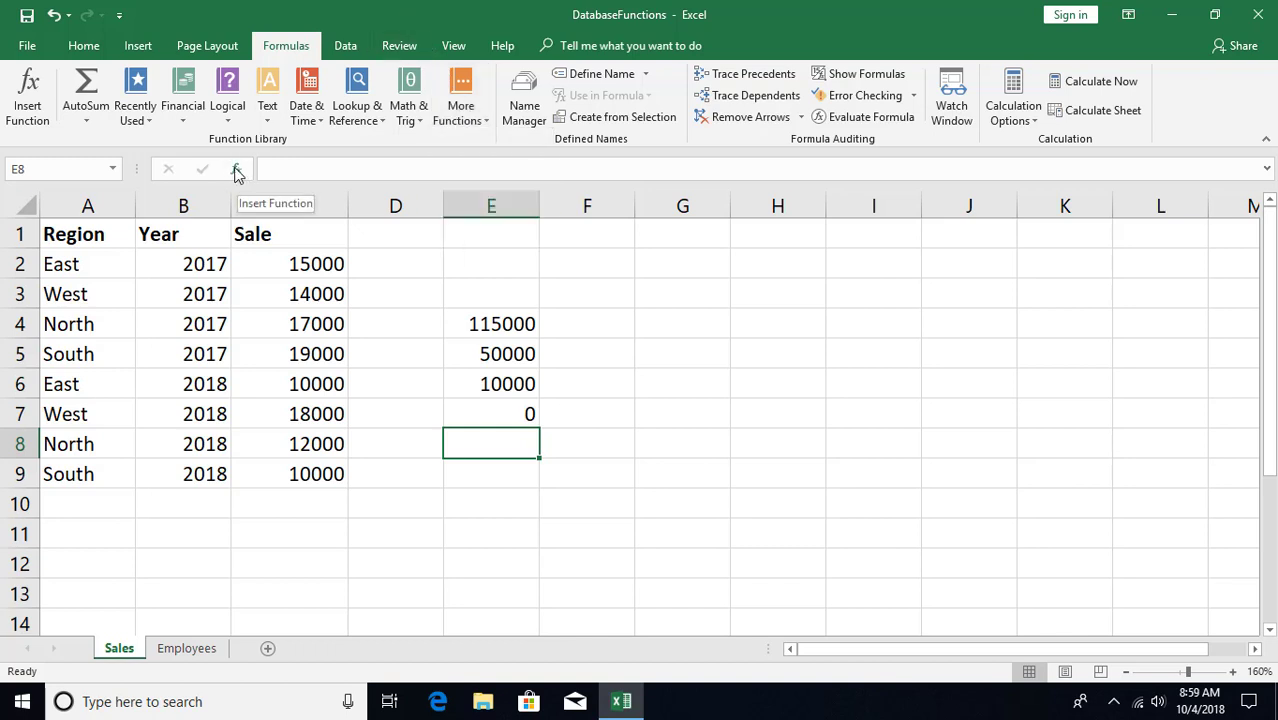
click(14, 97)
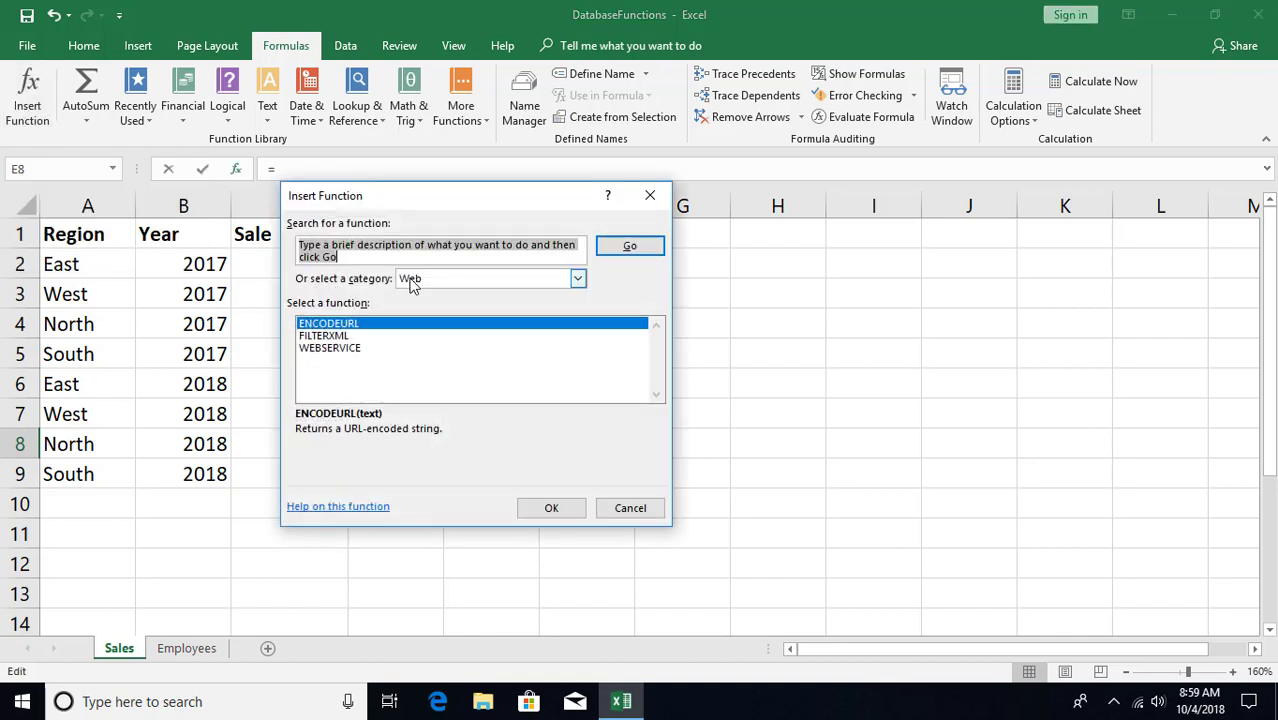
click(410, 282)
click(434, 344)
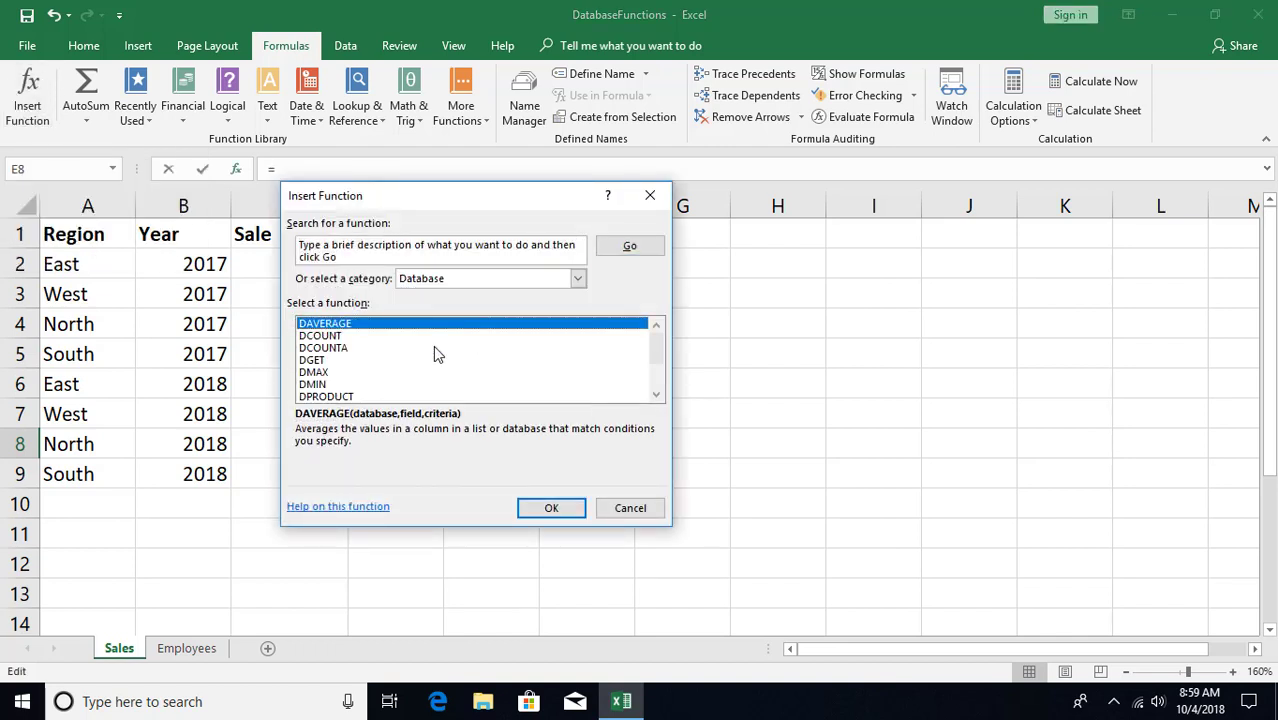
Read the arguments and descriptions of DAVERAGE, DCOUNT, DCOUNTA, DGET, DMAX and DMIN, and look through the remaining Database functions
click(372, 349)
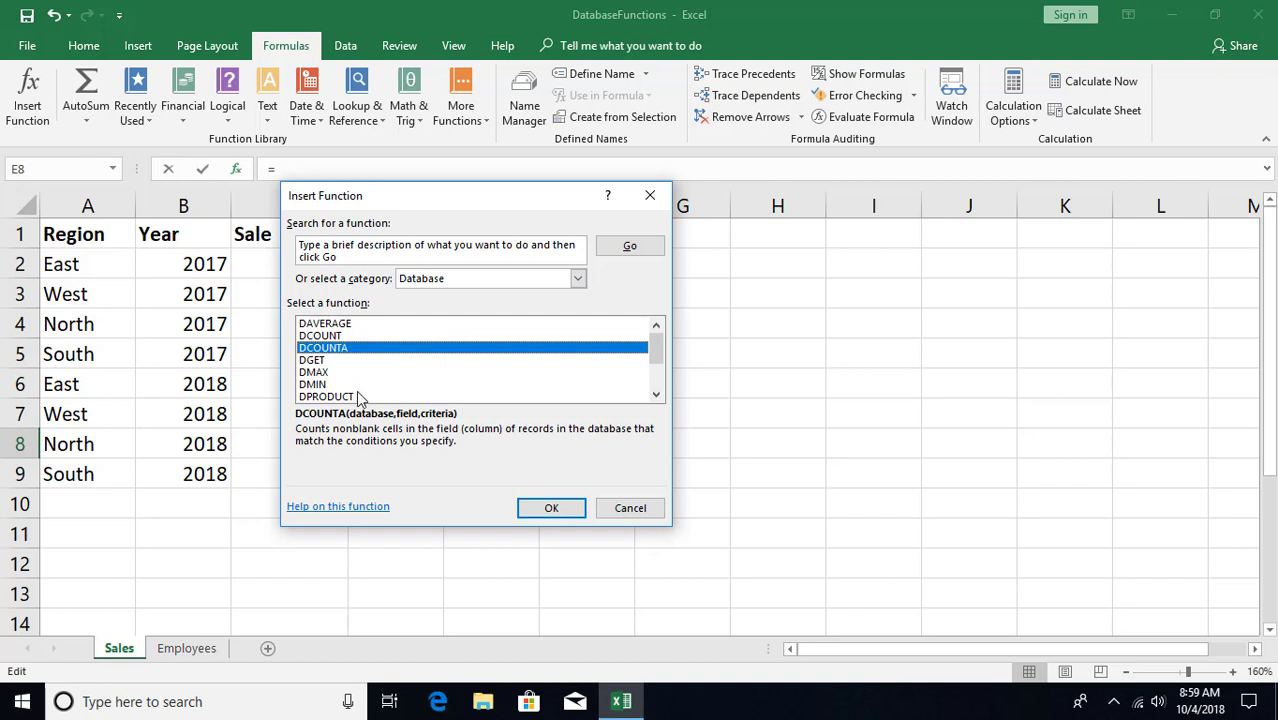
click(322, 326)
click(321, 336)
click(321, 348)
click(316, 372)
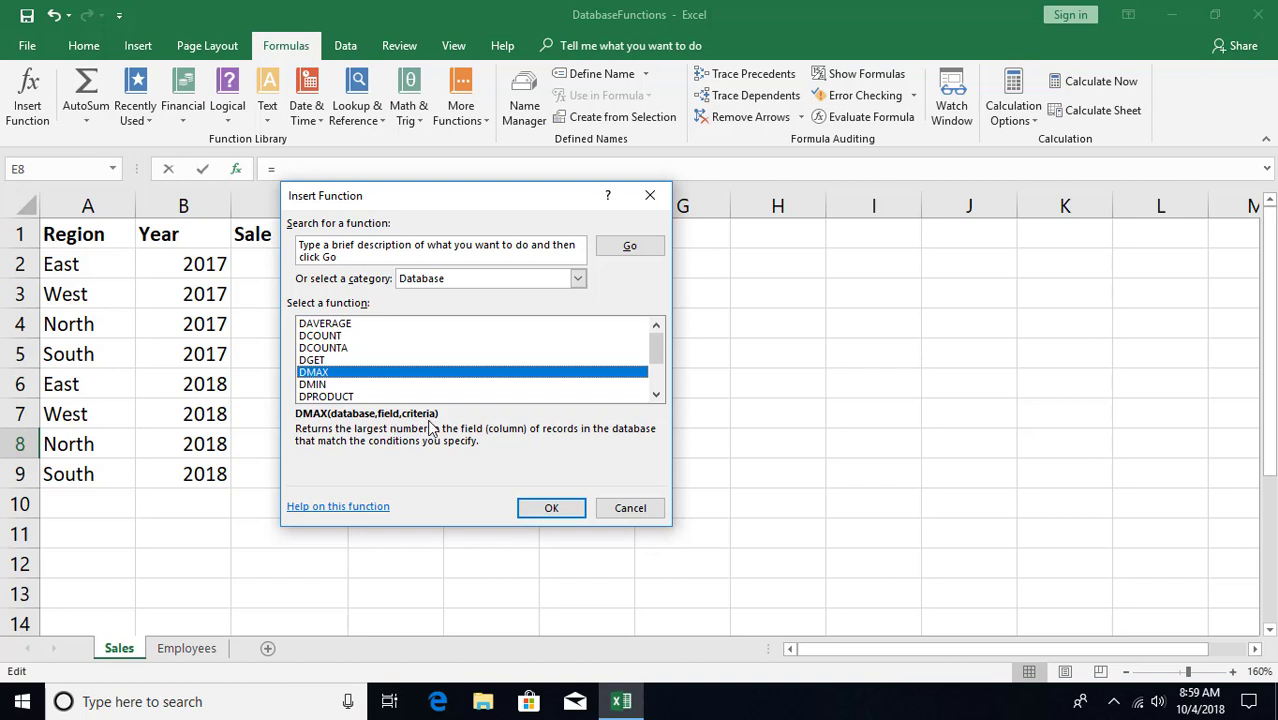
click(322, 325)
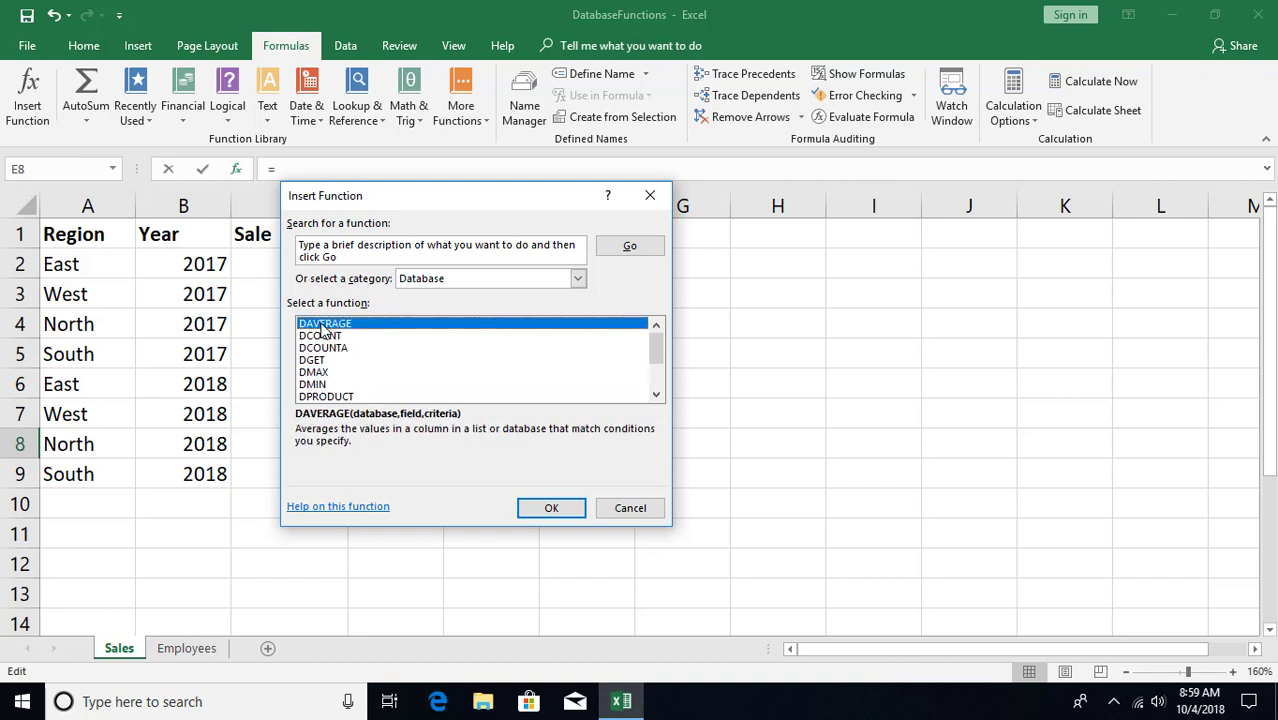
click(327, 336)
click(333, 348)
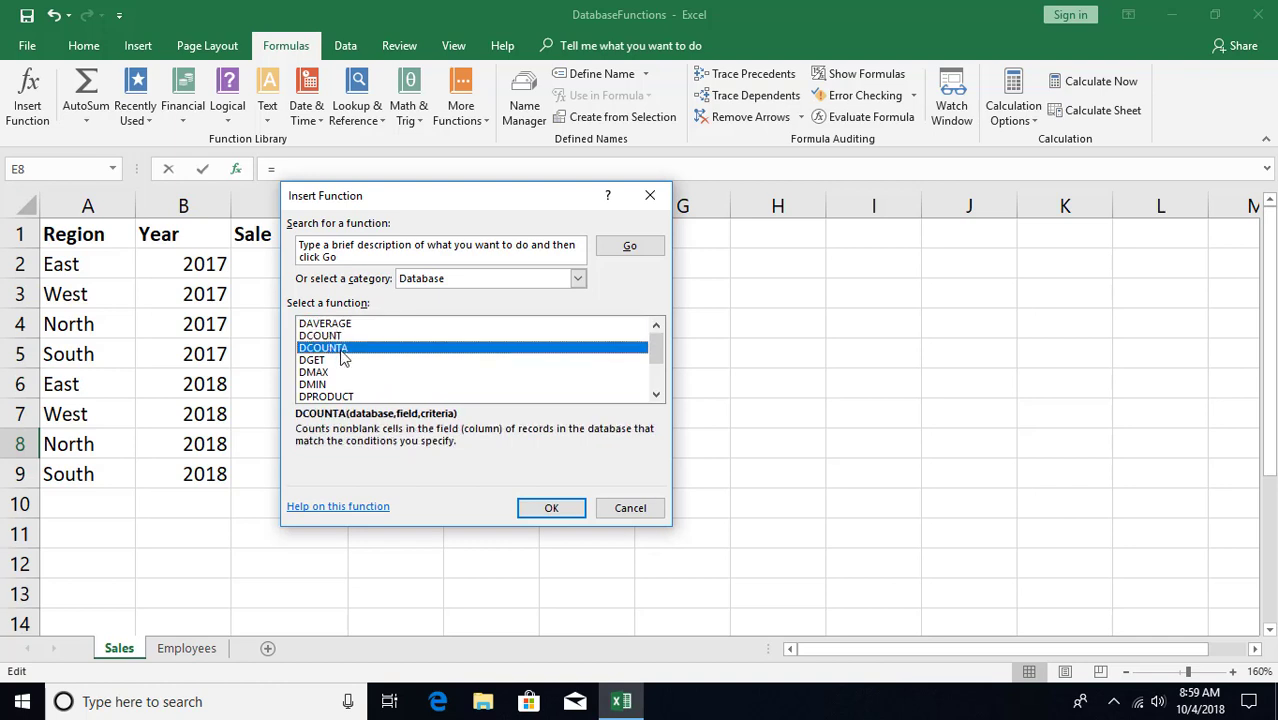
click(318, 361)
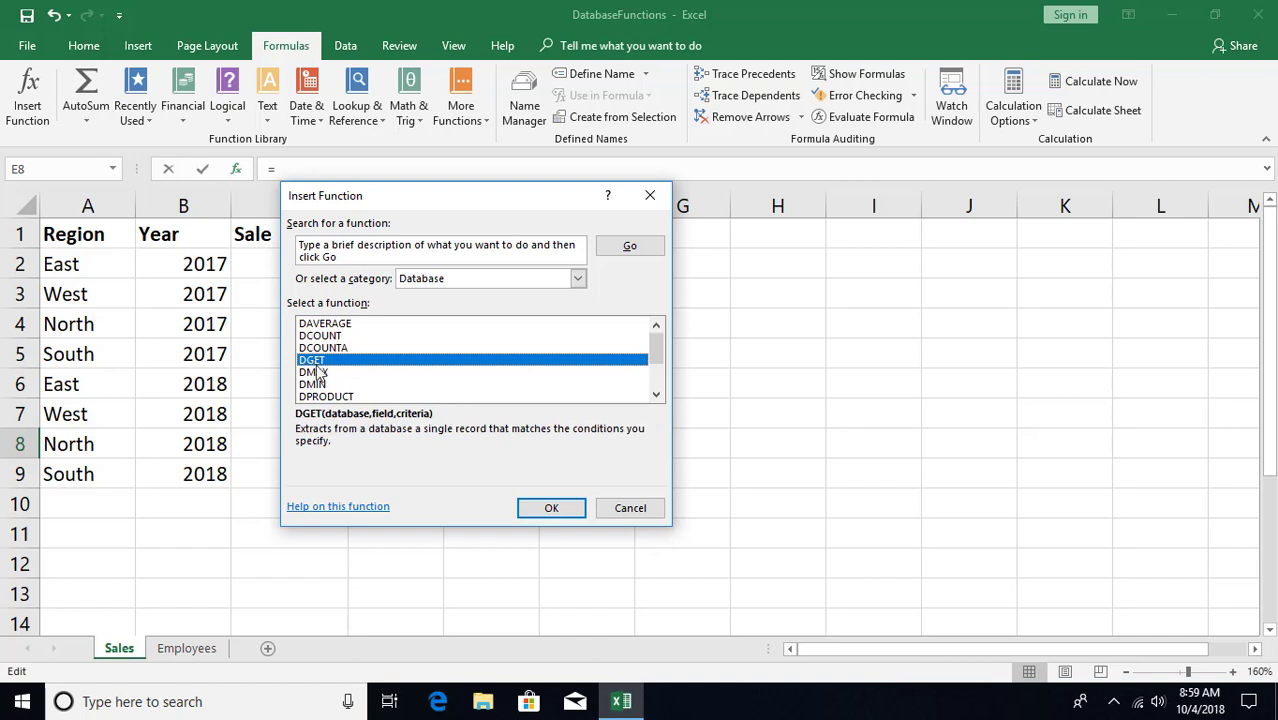
click(320, 373)
click(322, 387)
scroll(348, 381, down, 1)
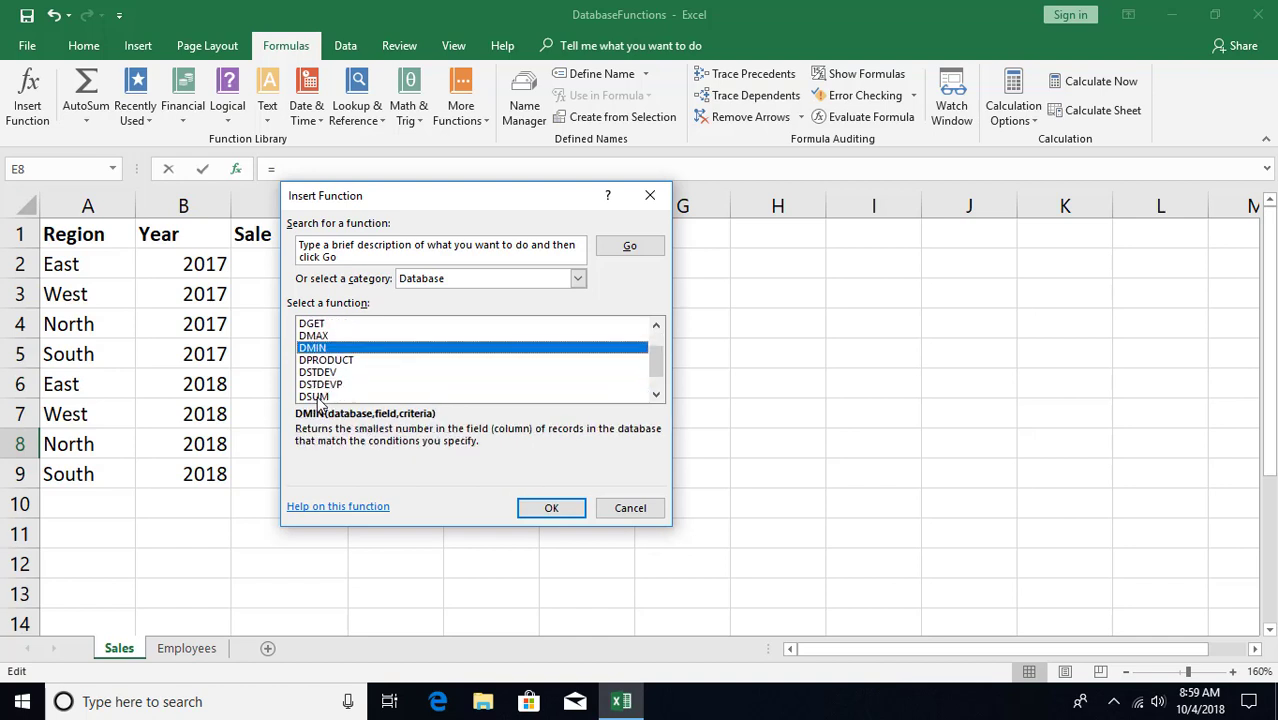
scroll(328, 400, down, 1)
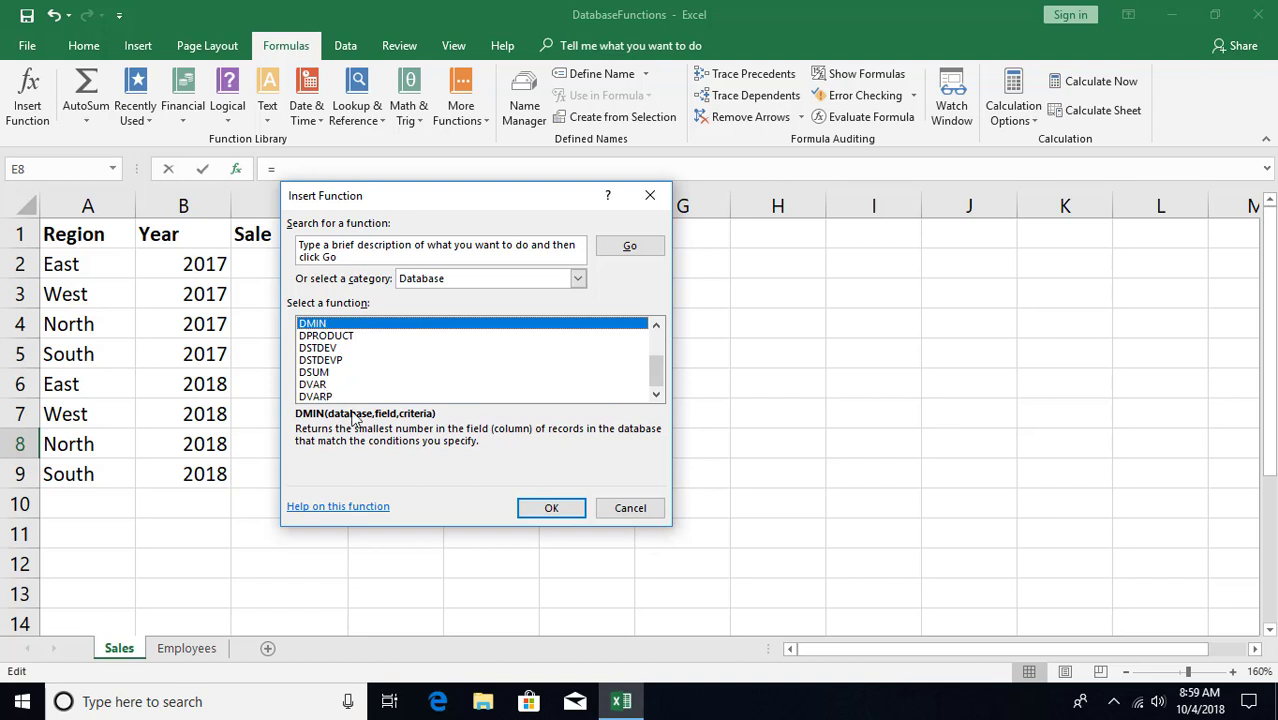
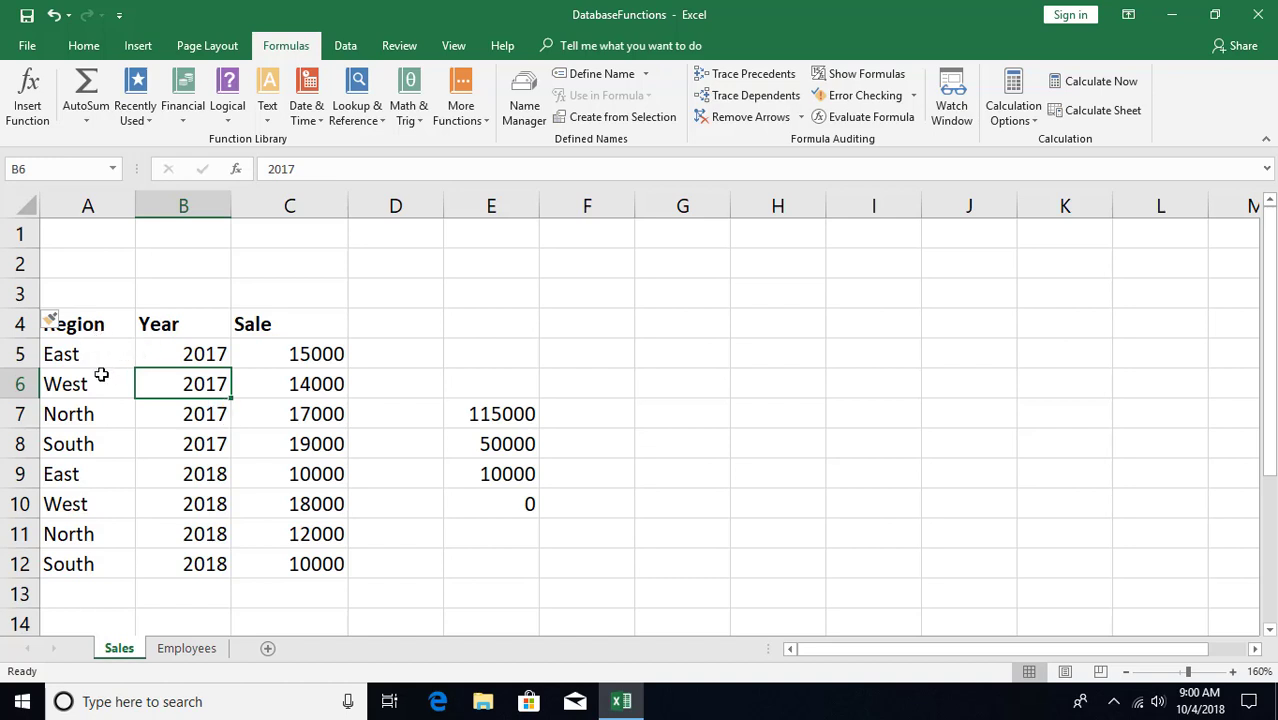
Examine the sales table A4:C12 and the ranges and criteria used by the SUMIFS formula in E9
drag(88, 325, 277, 557)
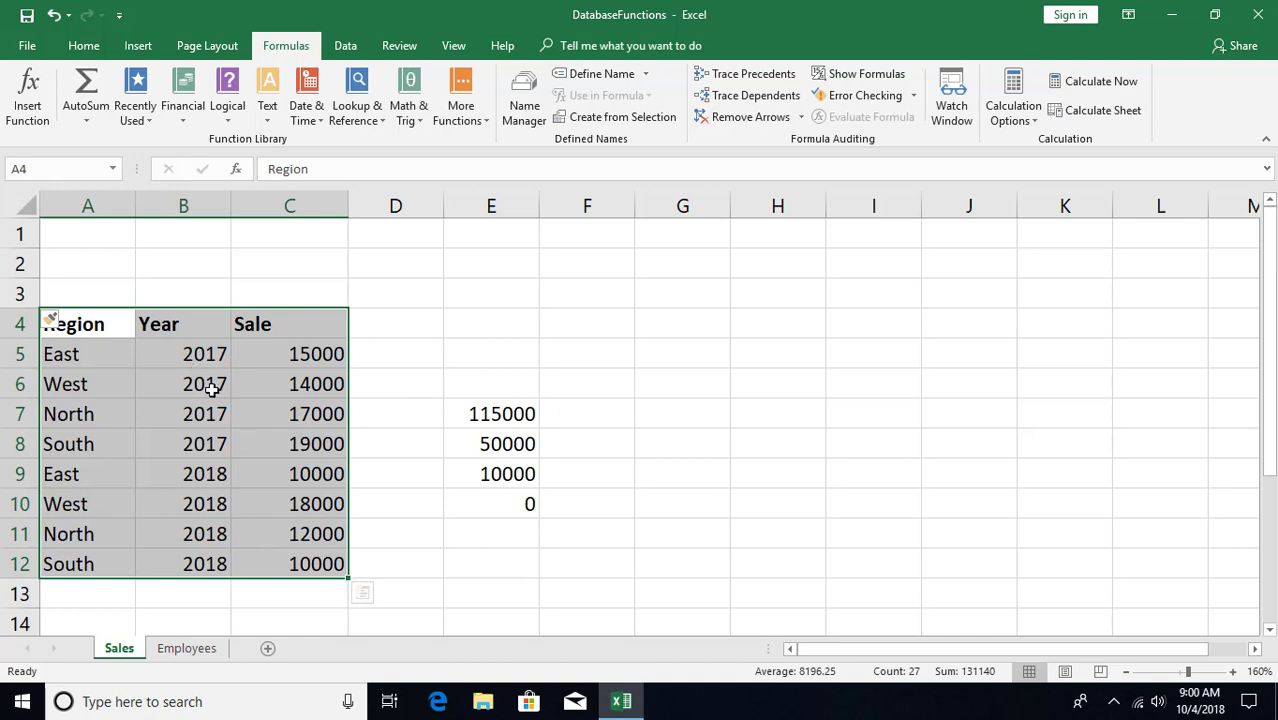
click(508, 474)
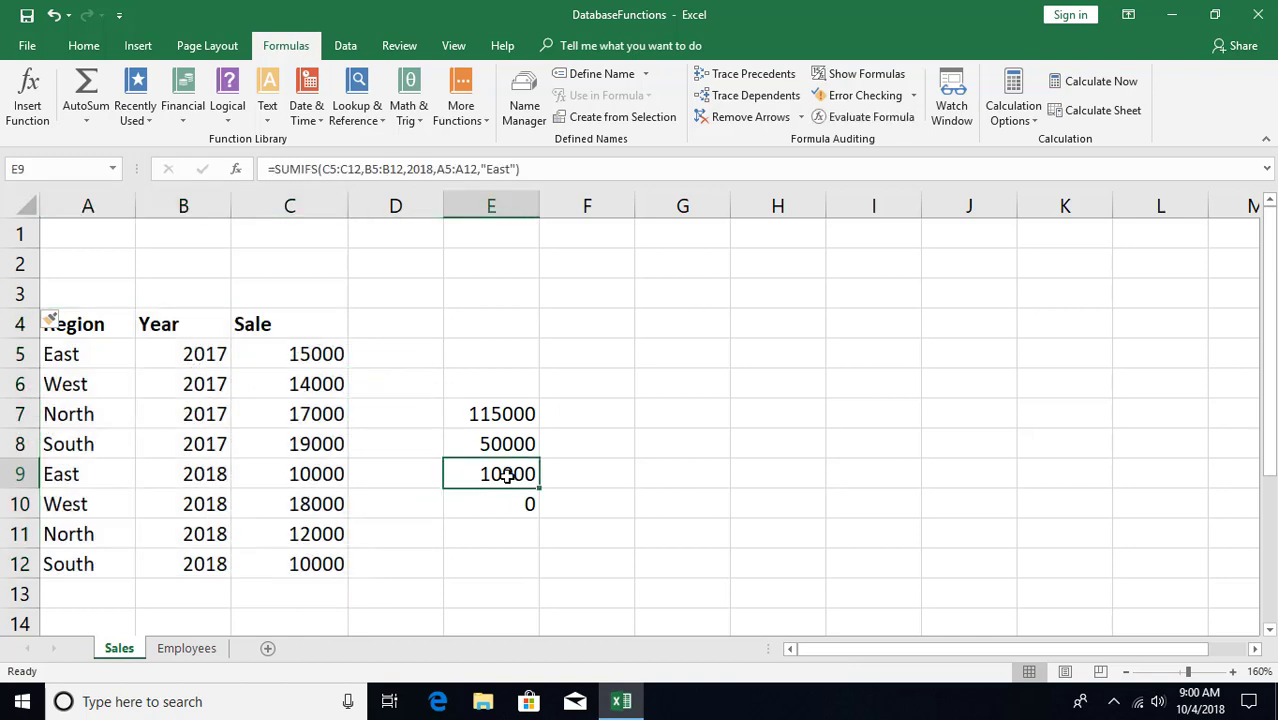
double_click(530, 476)
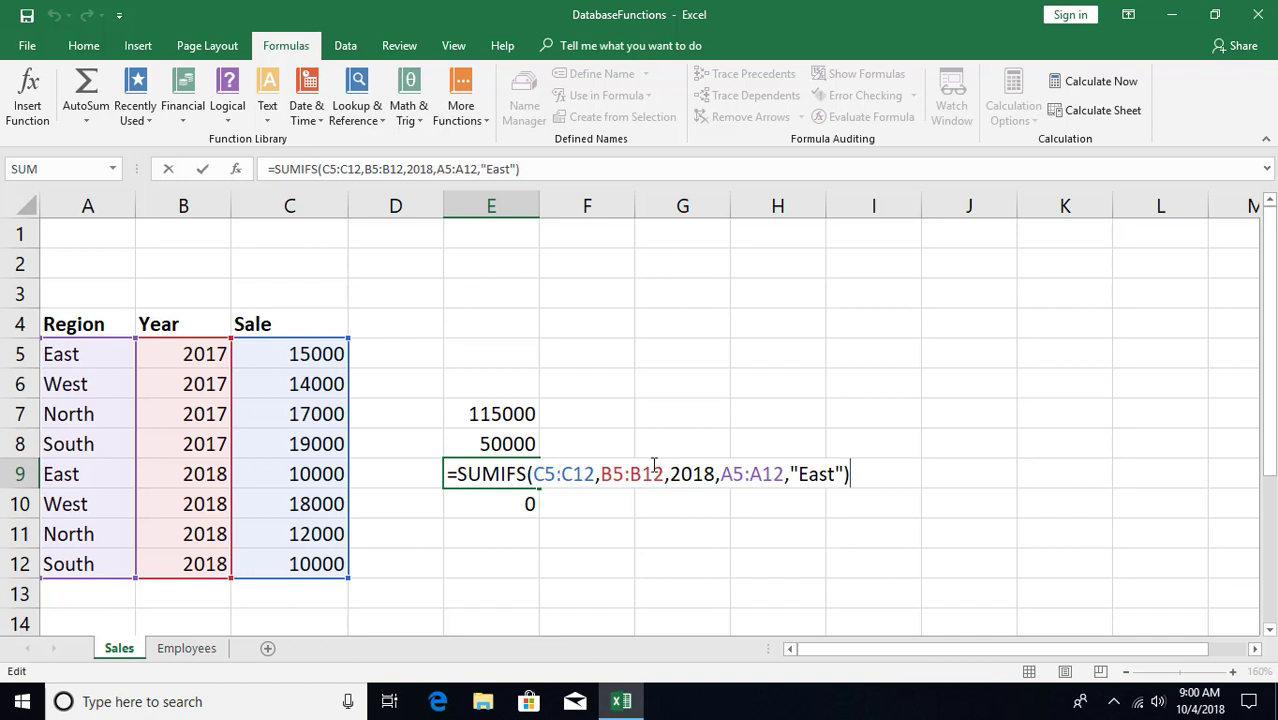
key(ctrl+Return)
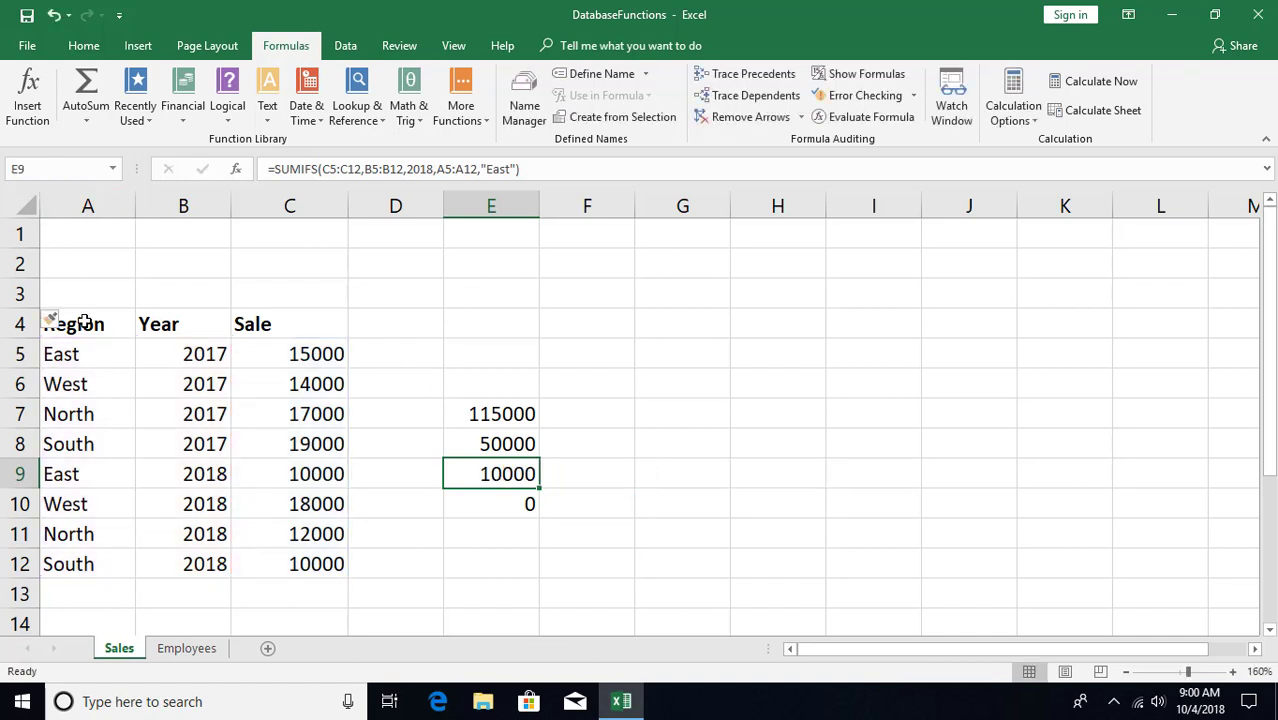
Link the Region, Year and Sale headers from A4:C4 into A1:C1 and select the cell below the Region header
drag(82, 322, 257, 228)
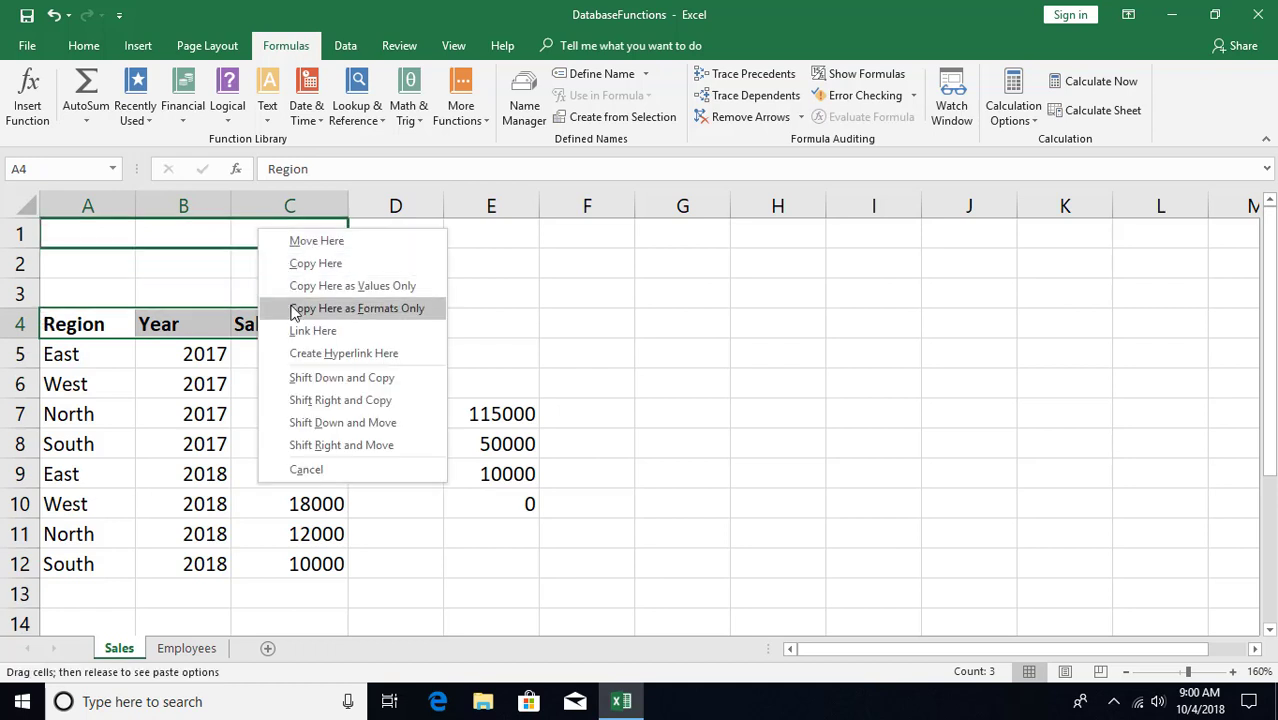
click(312, 330)
click(88, 266)
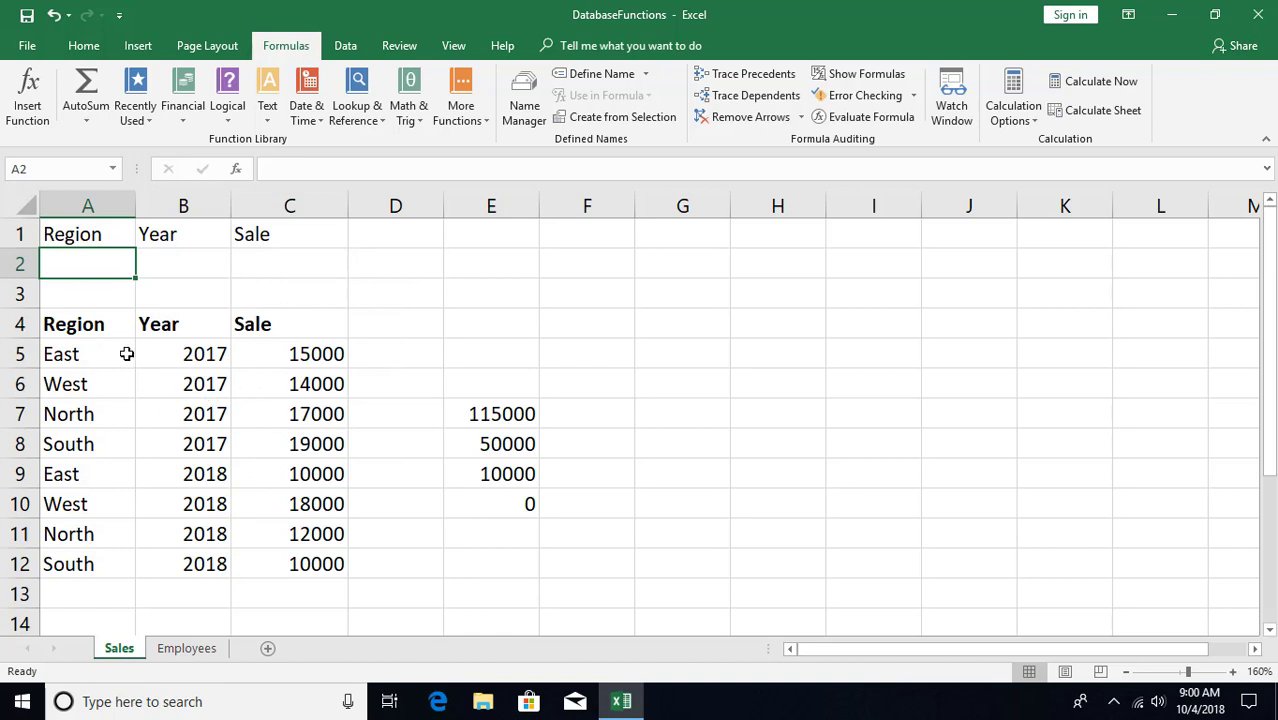
Name the sales table range A4:C12, including its headers, as Sales
click(82, 332)
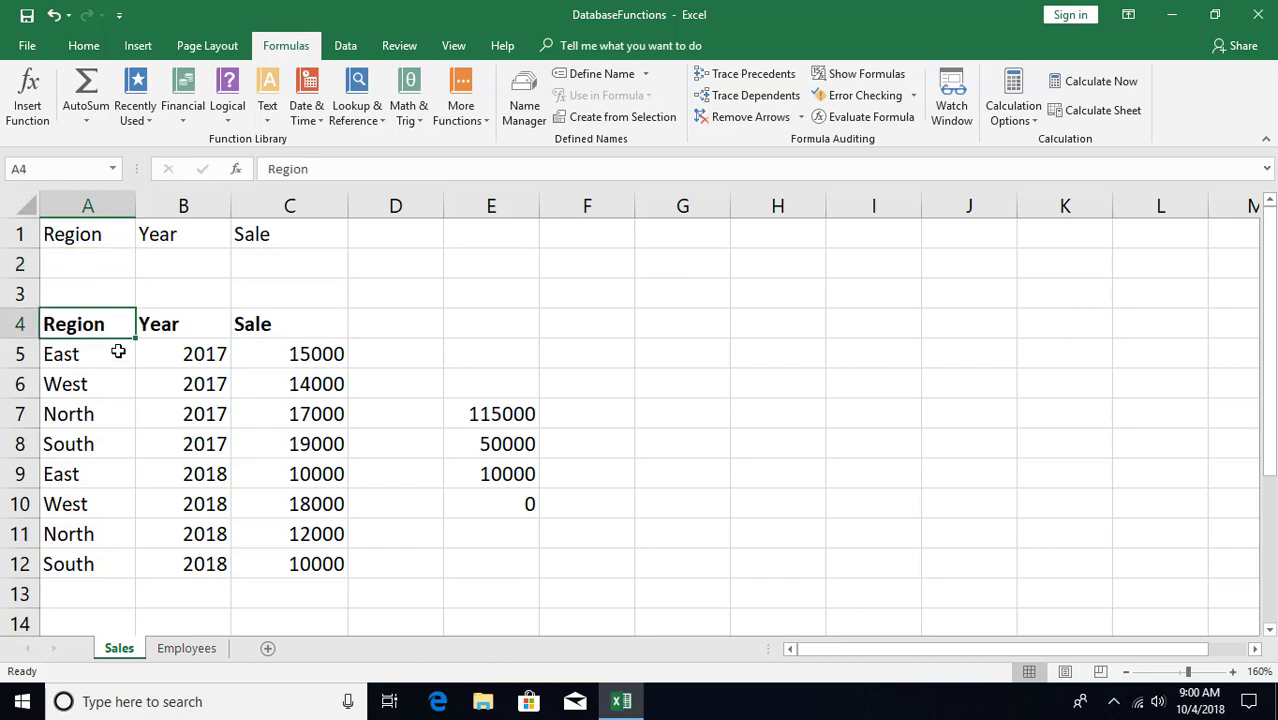
drag(115, 330, 286, 562)
click(63, 172)
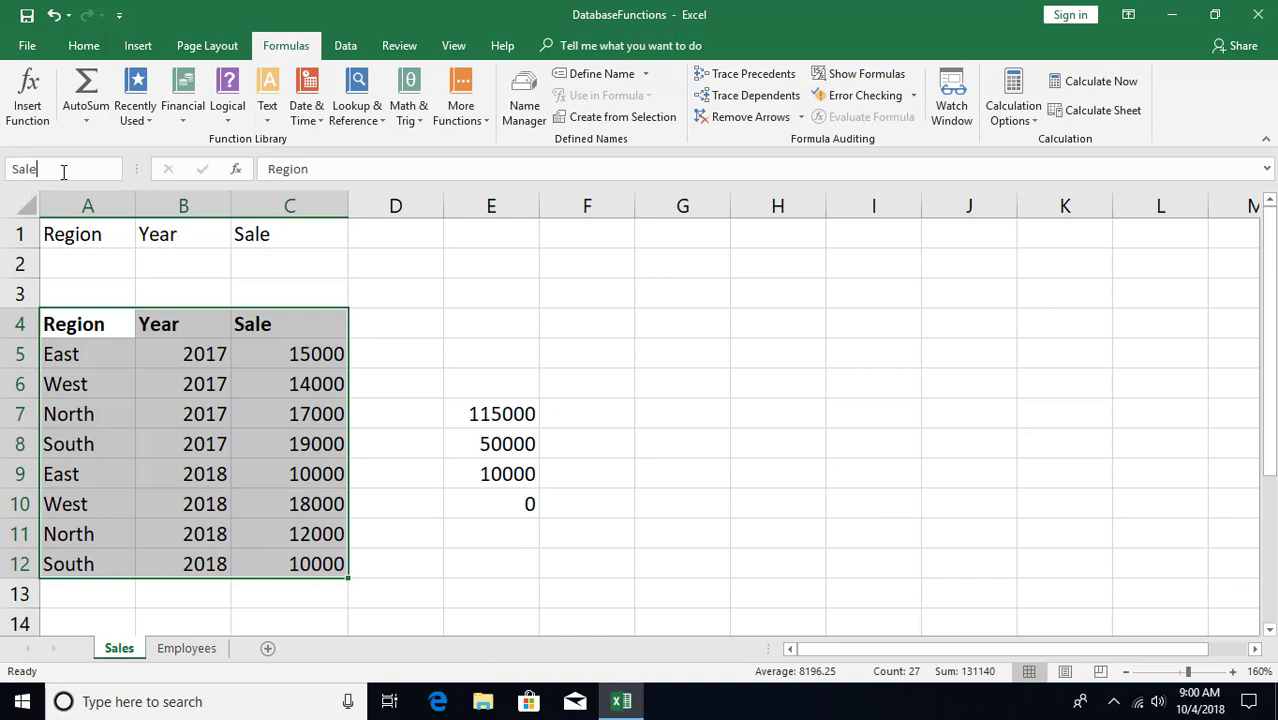
key(Return)
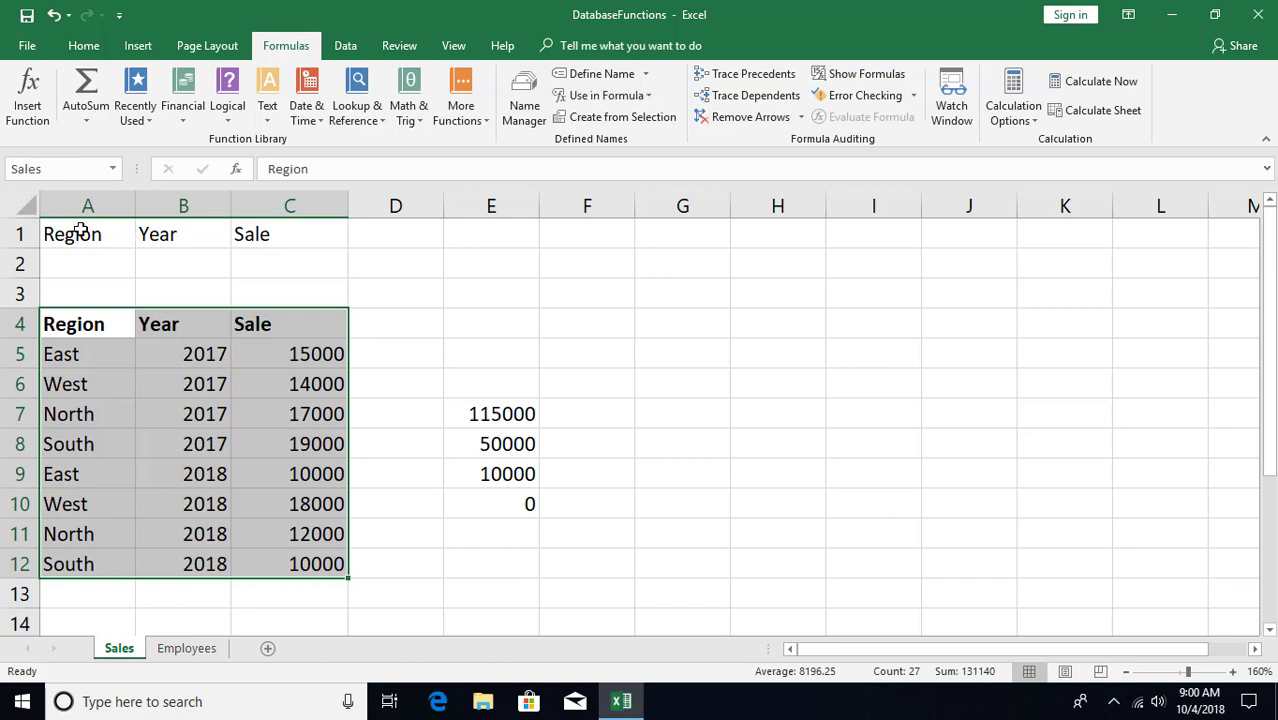
Name the criteria header and the blank row below it, A1:C2, as sales_criteria
drag(86, 229, 245, 251)
click(65, 168)
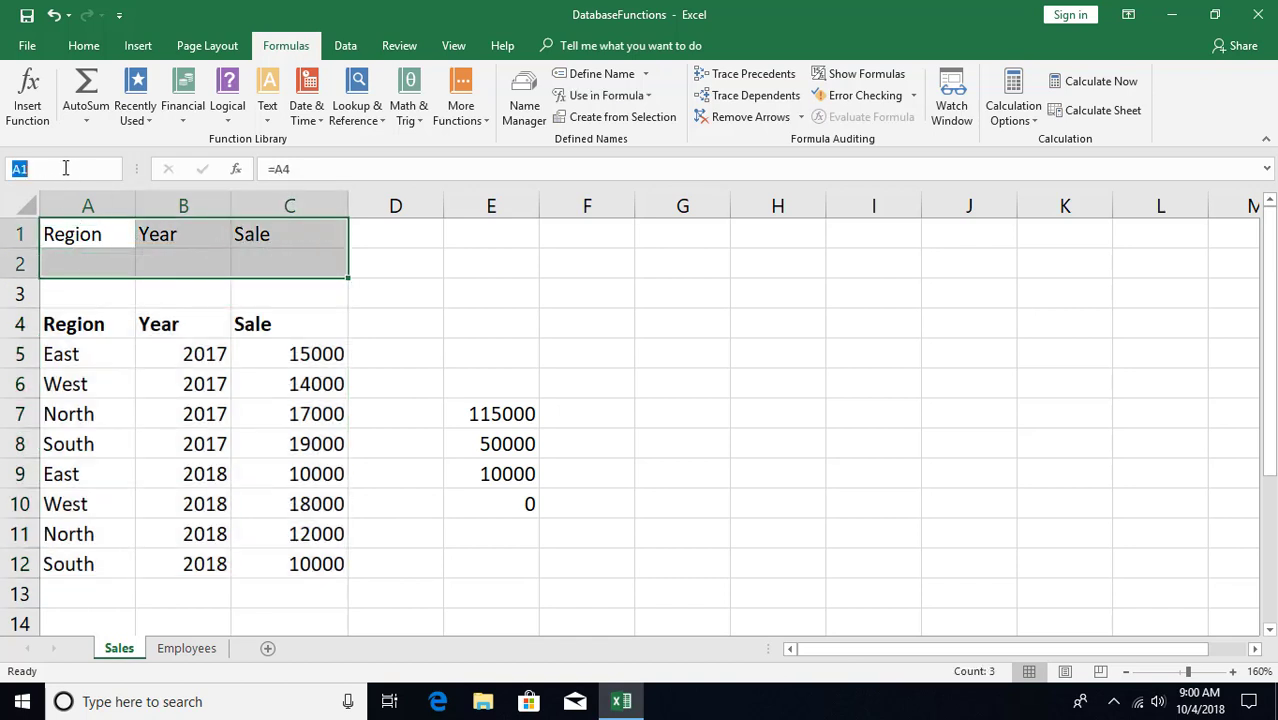
text(criter)
text(ia)
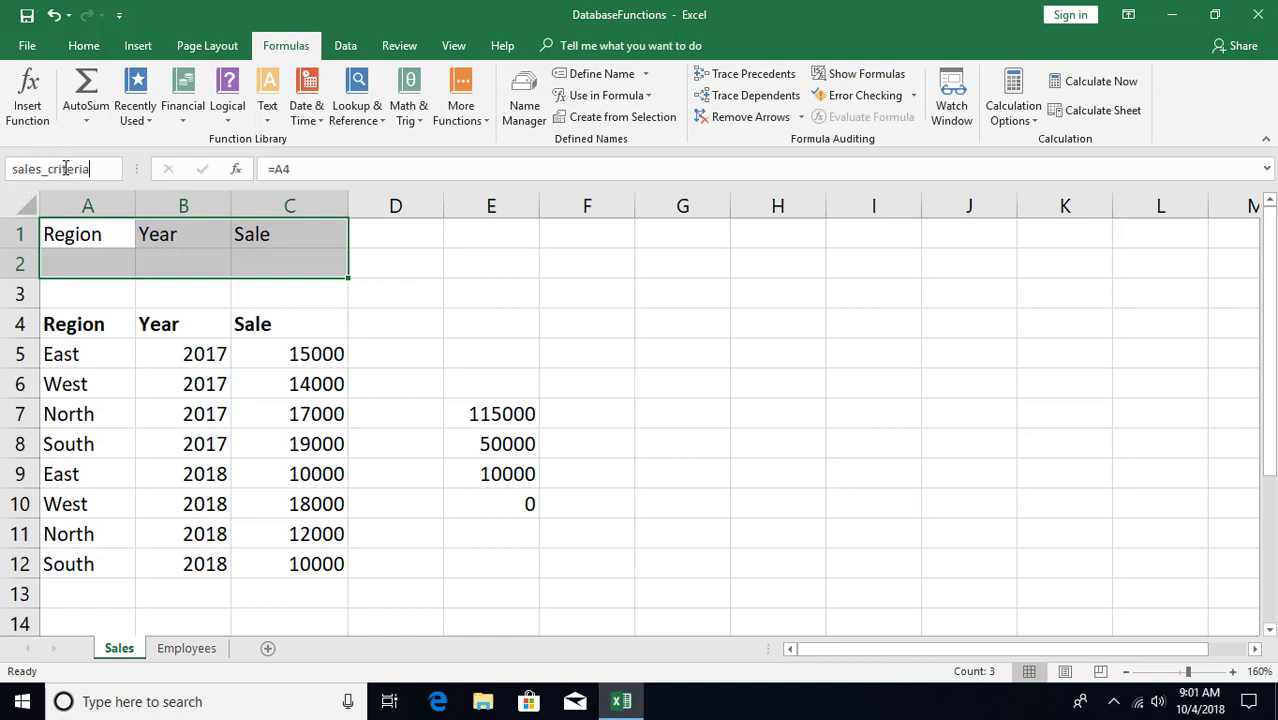
key(Return)
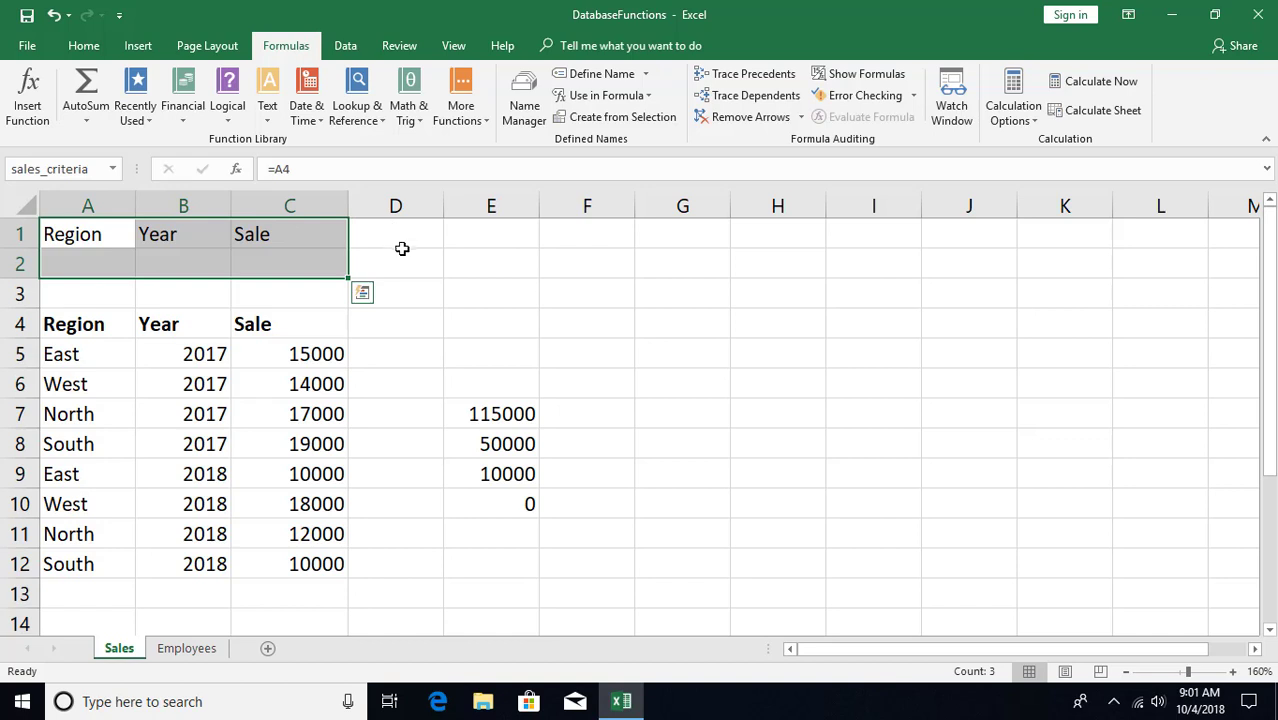
Add the headers Count in D1 and Sum in E1 beside the criteria headers
click(404, 236)
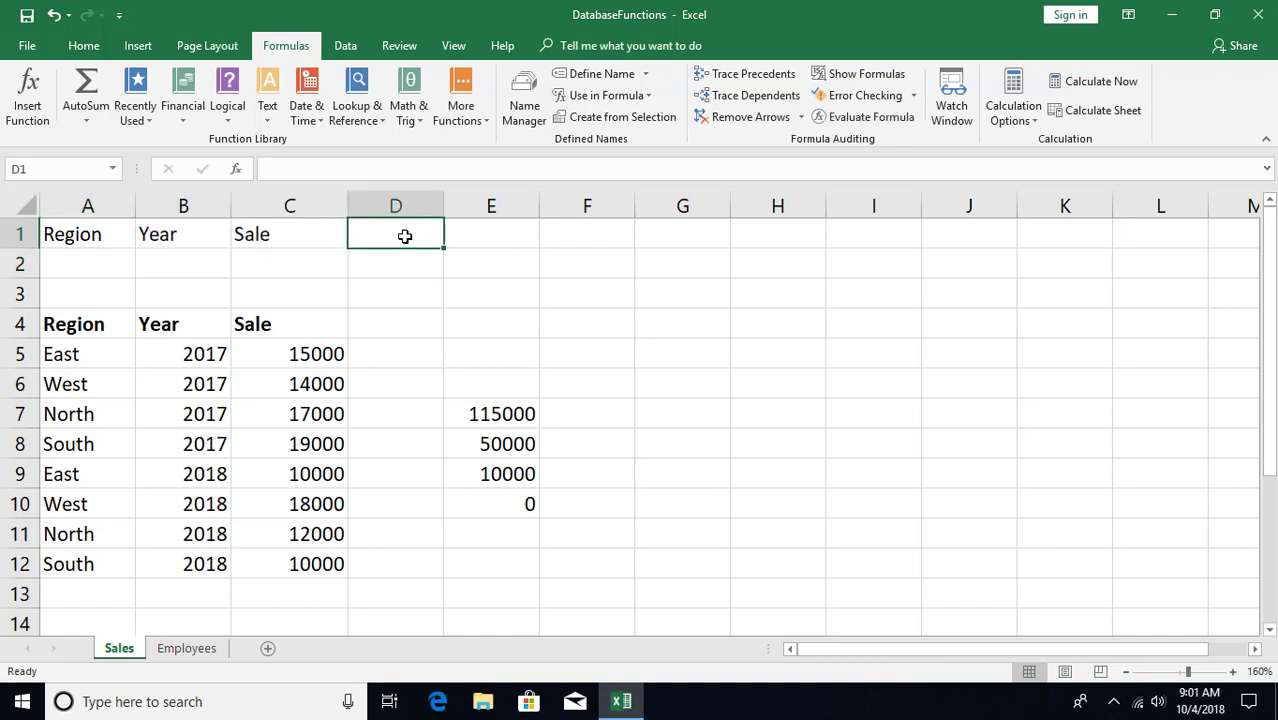
text(Count)
key(Tab)
text(S)
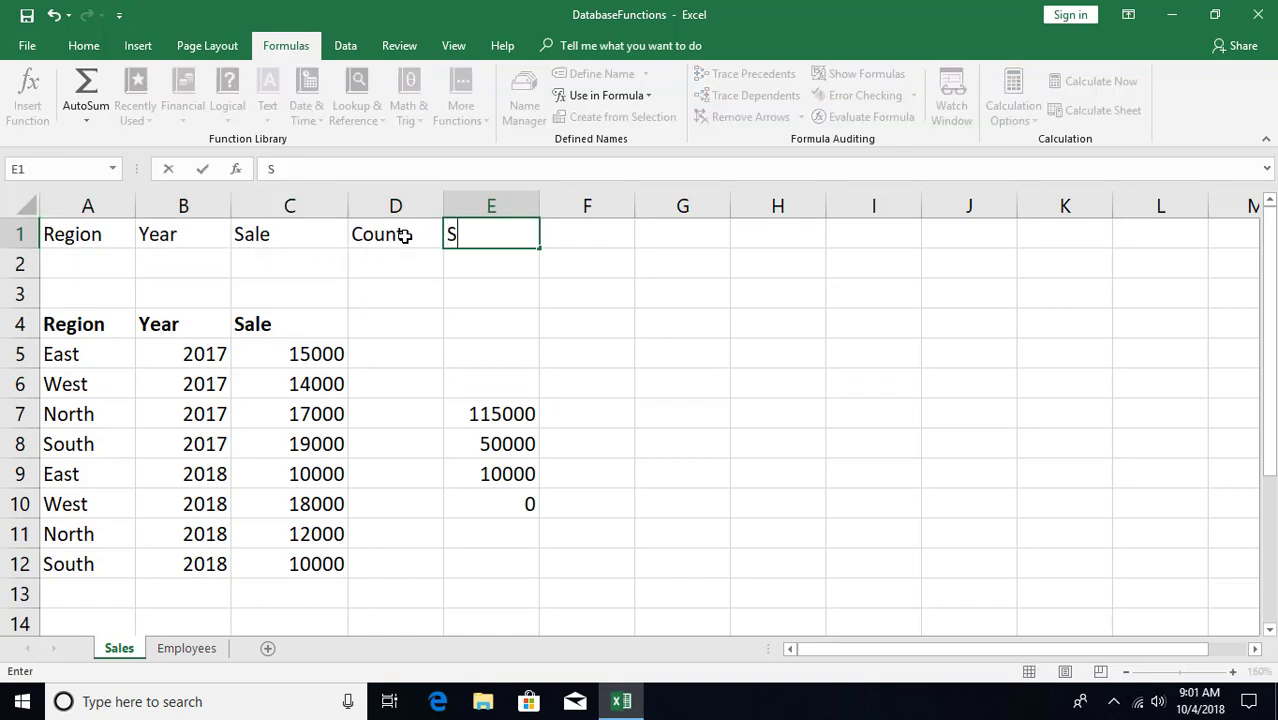
text(Um)
key(Return)
key(Up)
key(Right)
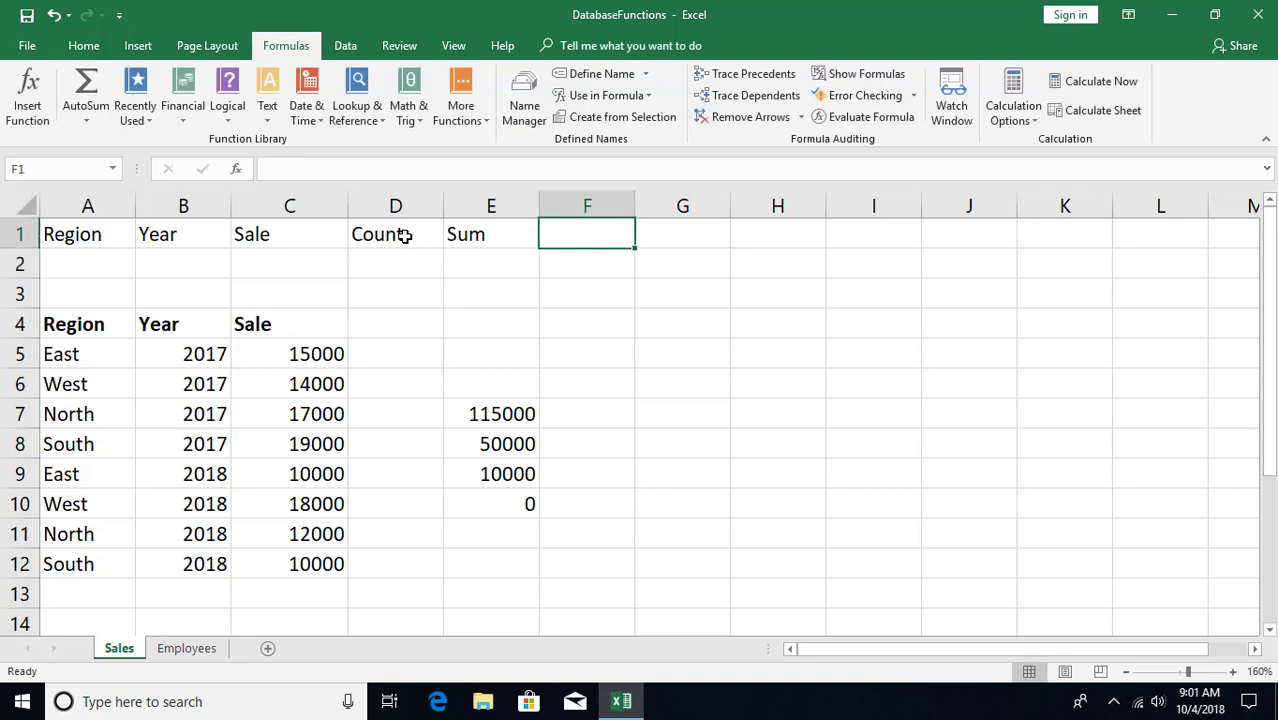
Complete the header row with Average in F1, Min in G1 and Max in H1
text(Mi)
key(Escape)
text(Average)
key(Tab)
text(Min)
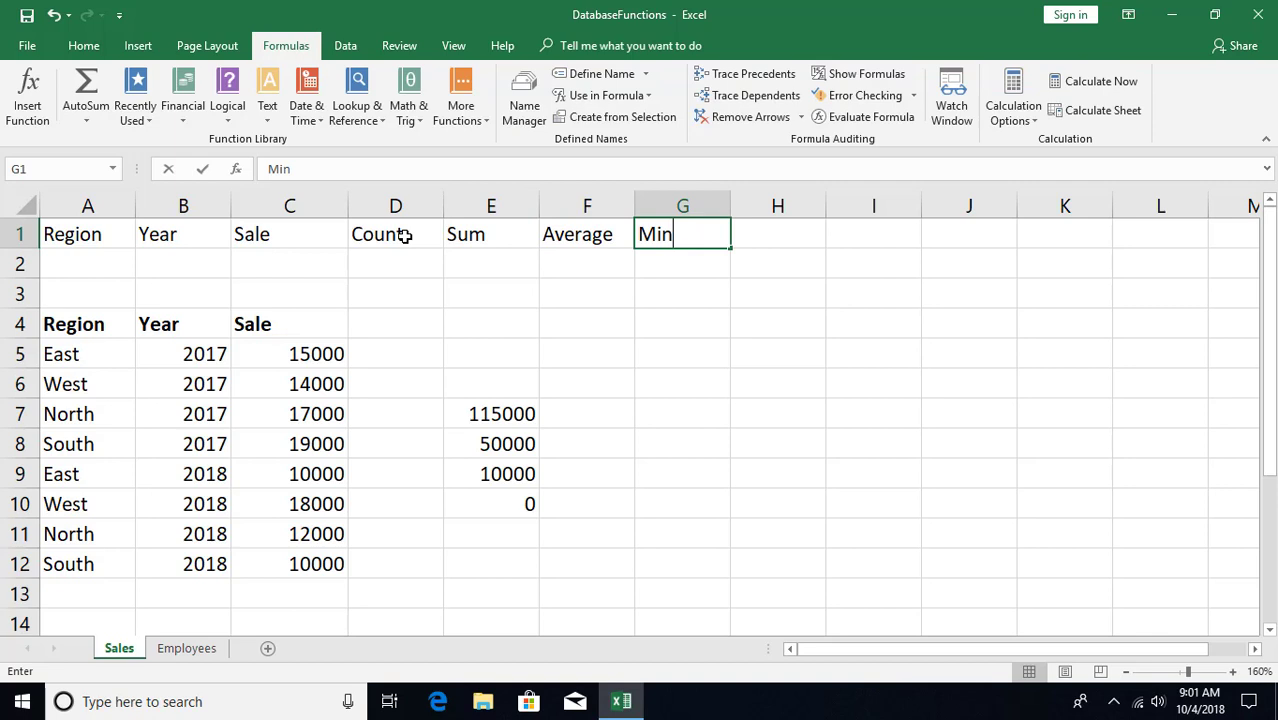
key(Tab)
text(Max)
key(Return)
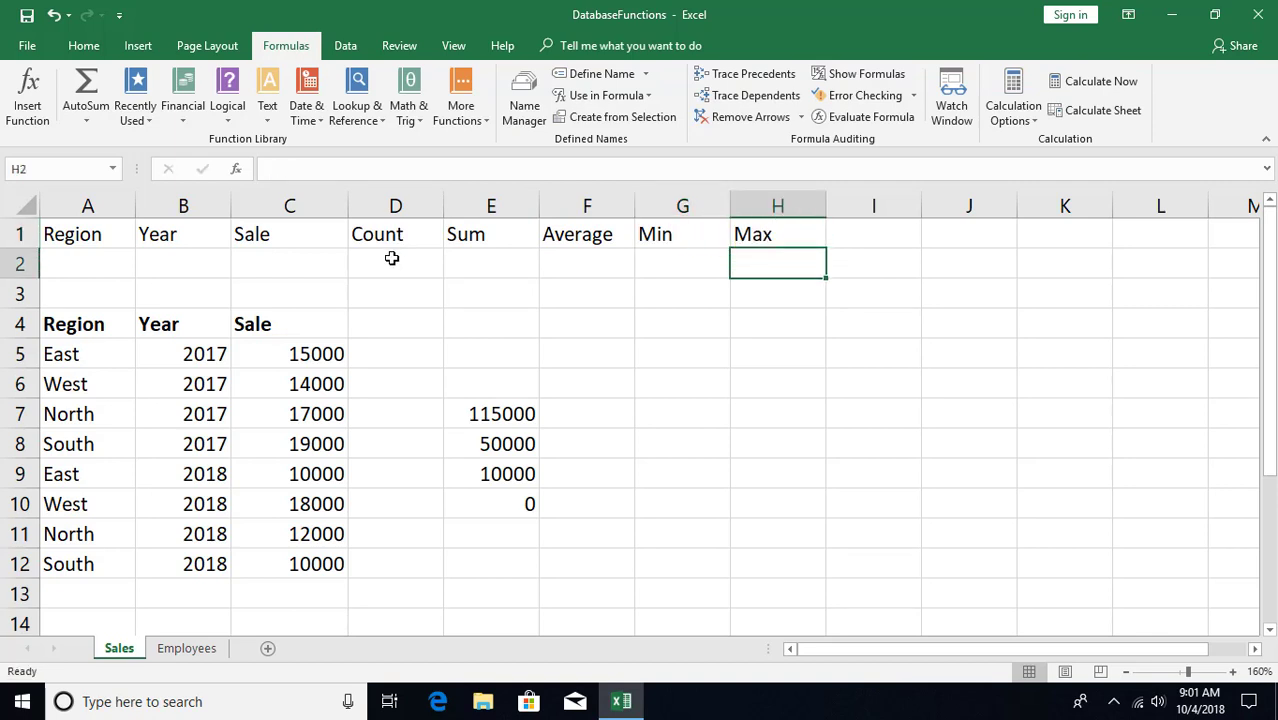
Enter =DCOUNT(Sales,"Sale",sales_criteria) in D2 under the Count header
click(392, 258)
text(=dcou)
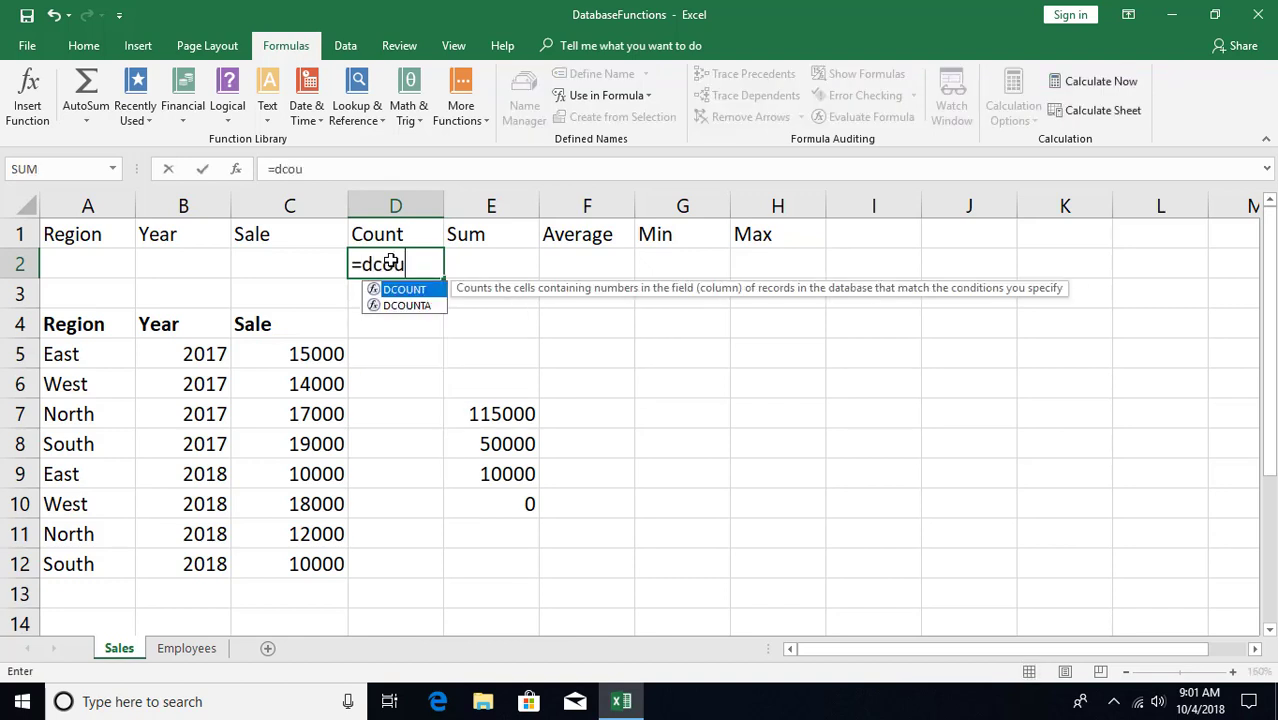
key(Tab)
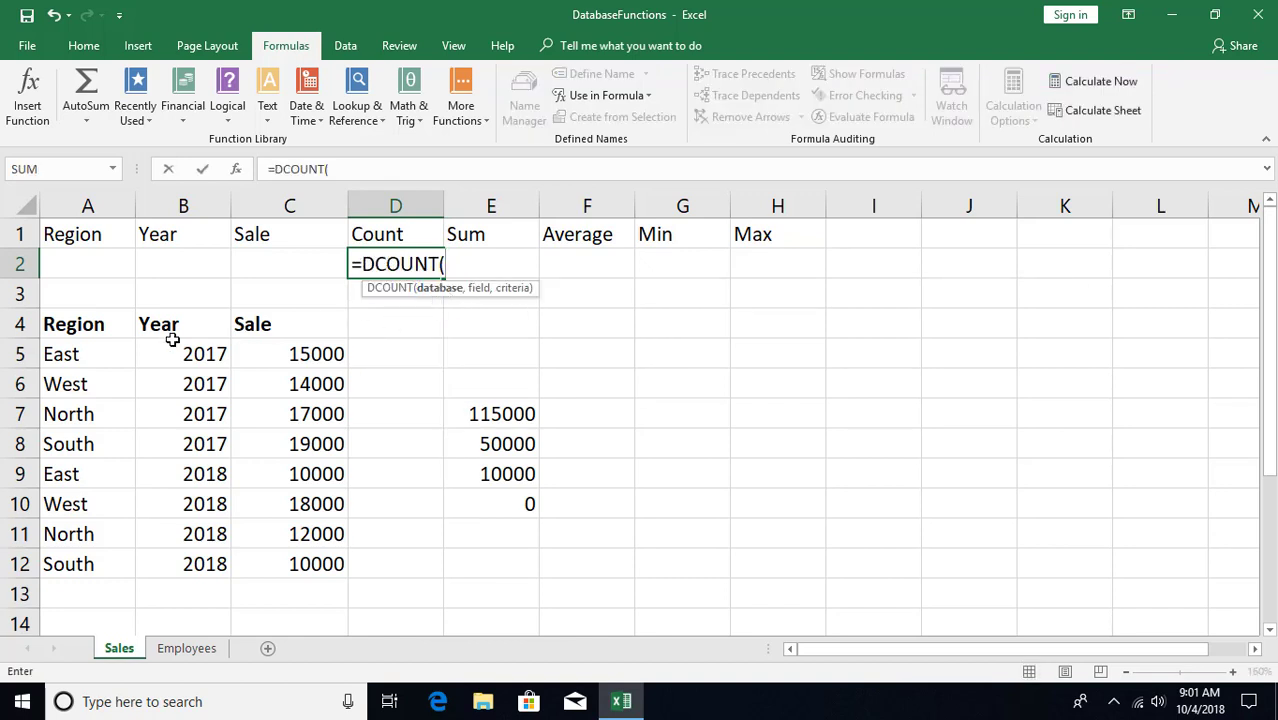
drag(63, 330, 296, 562)
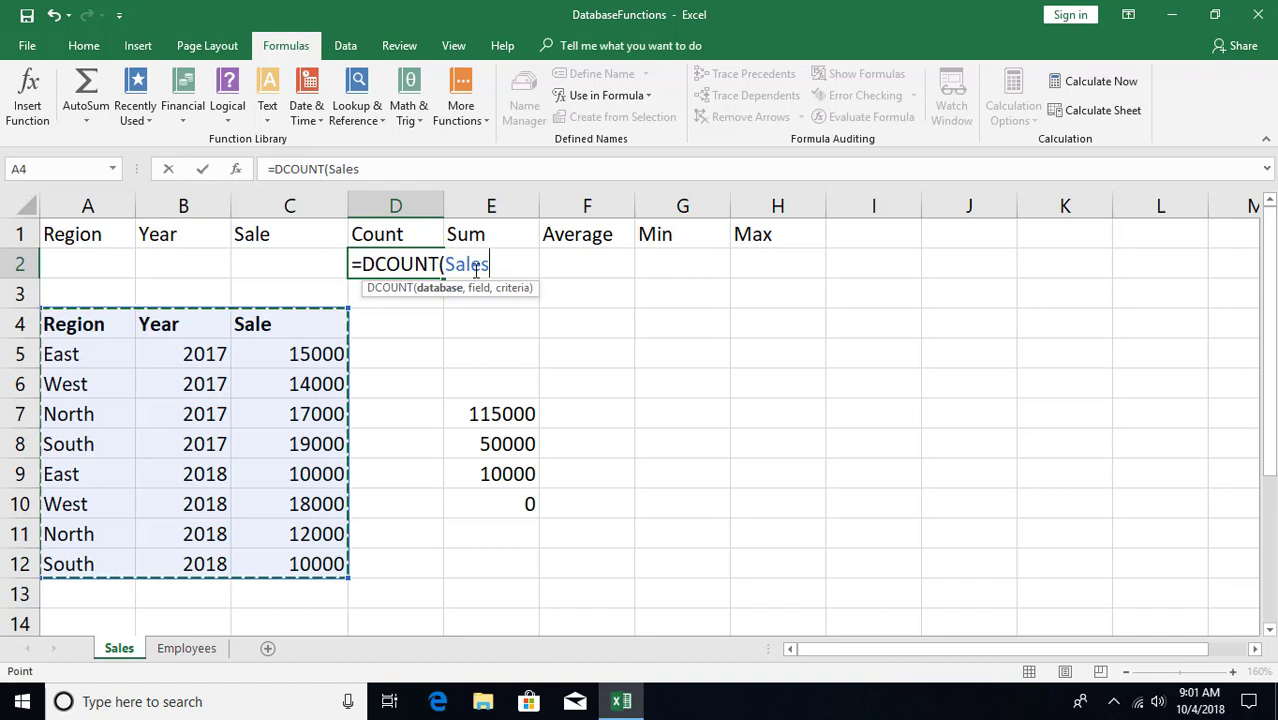
text(,)
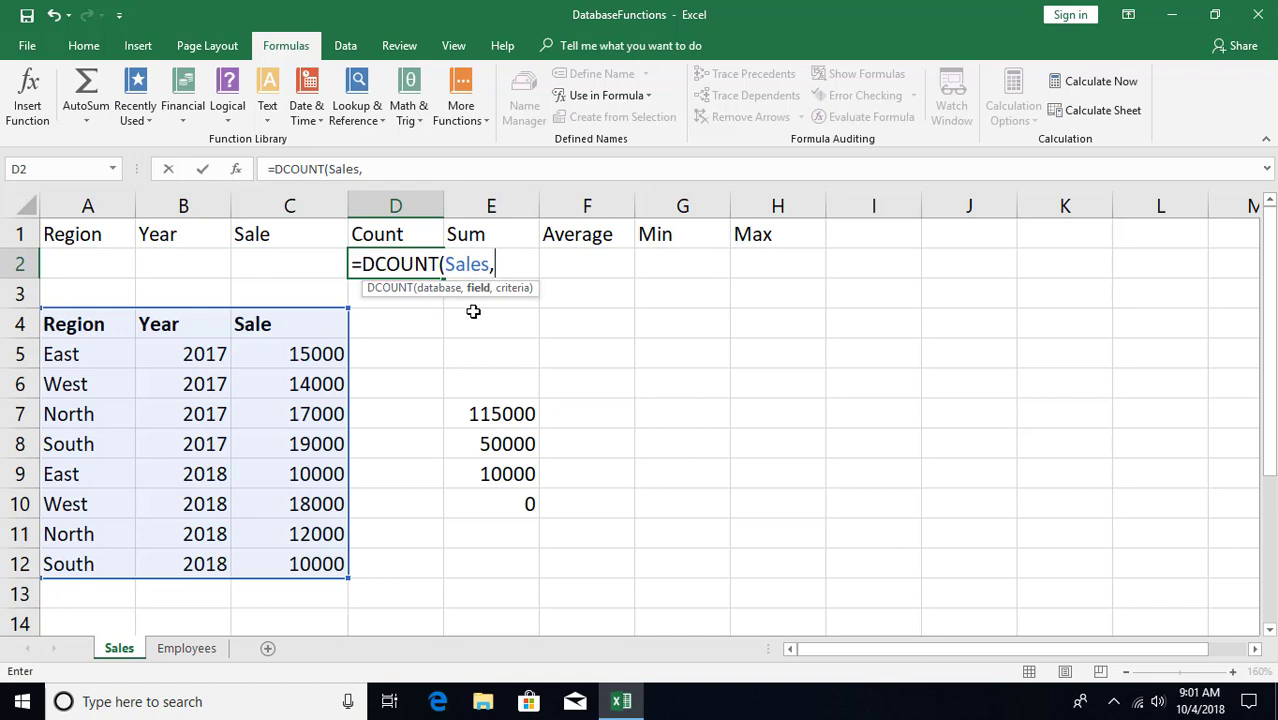
text("Sales)
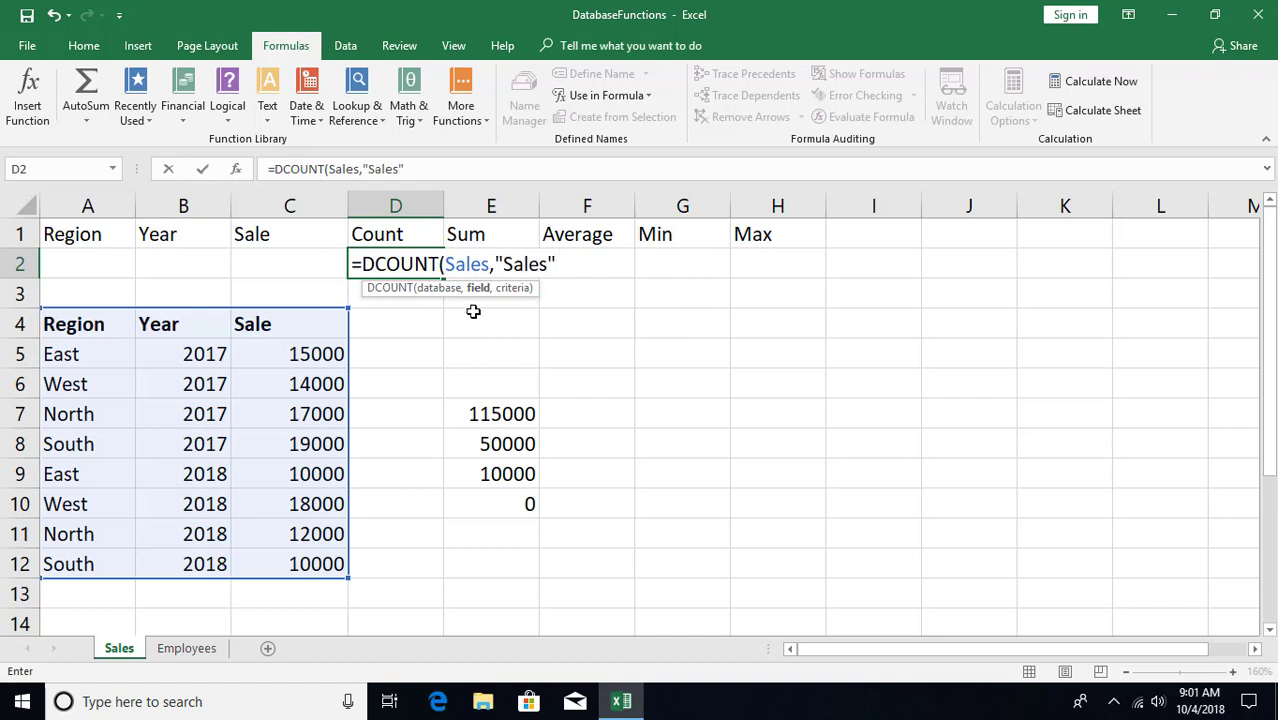
key(BackSpace)
key(BackSpace)
text(,)
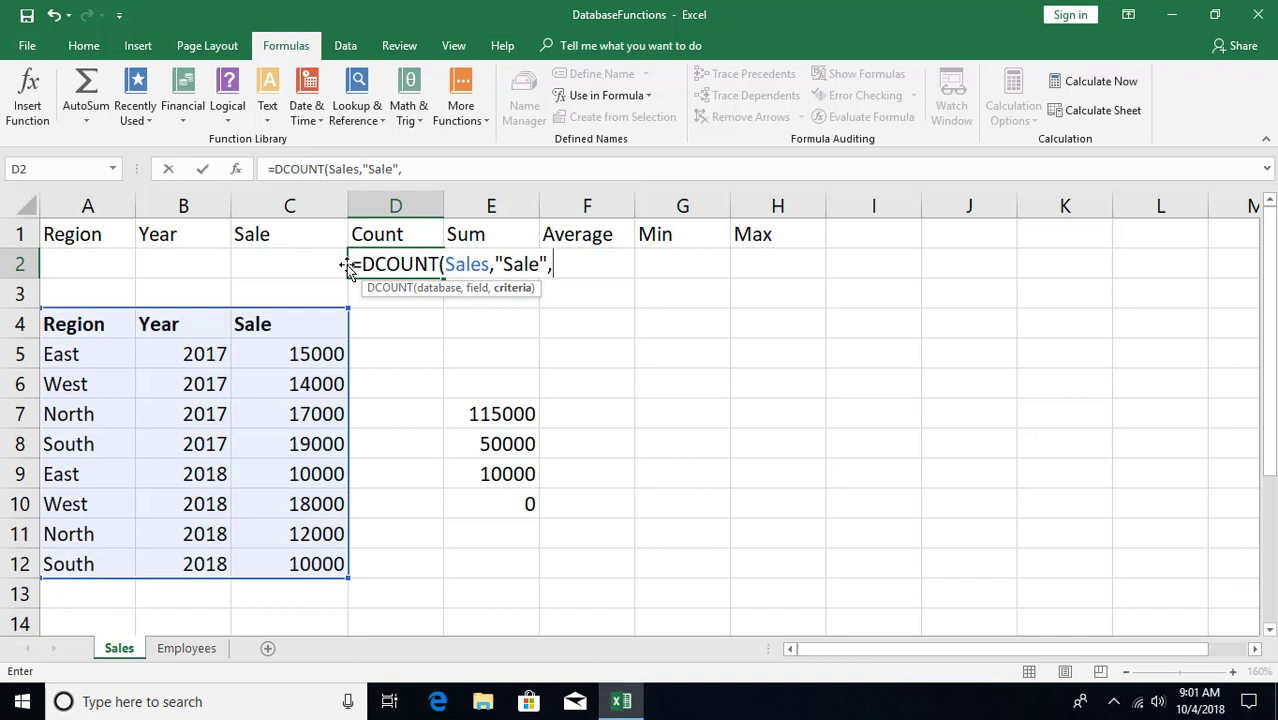
text(sales_criteria)
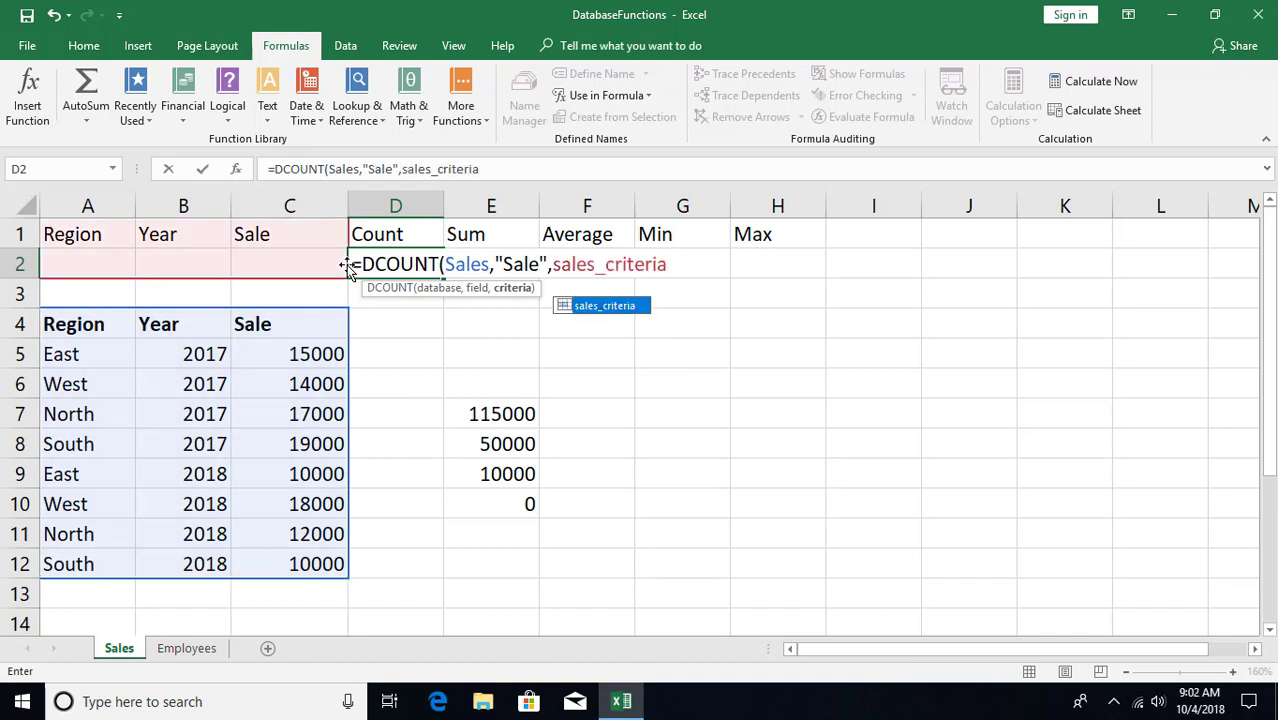
text())
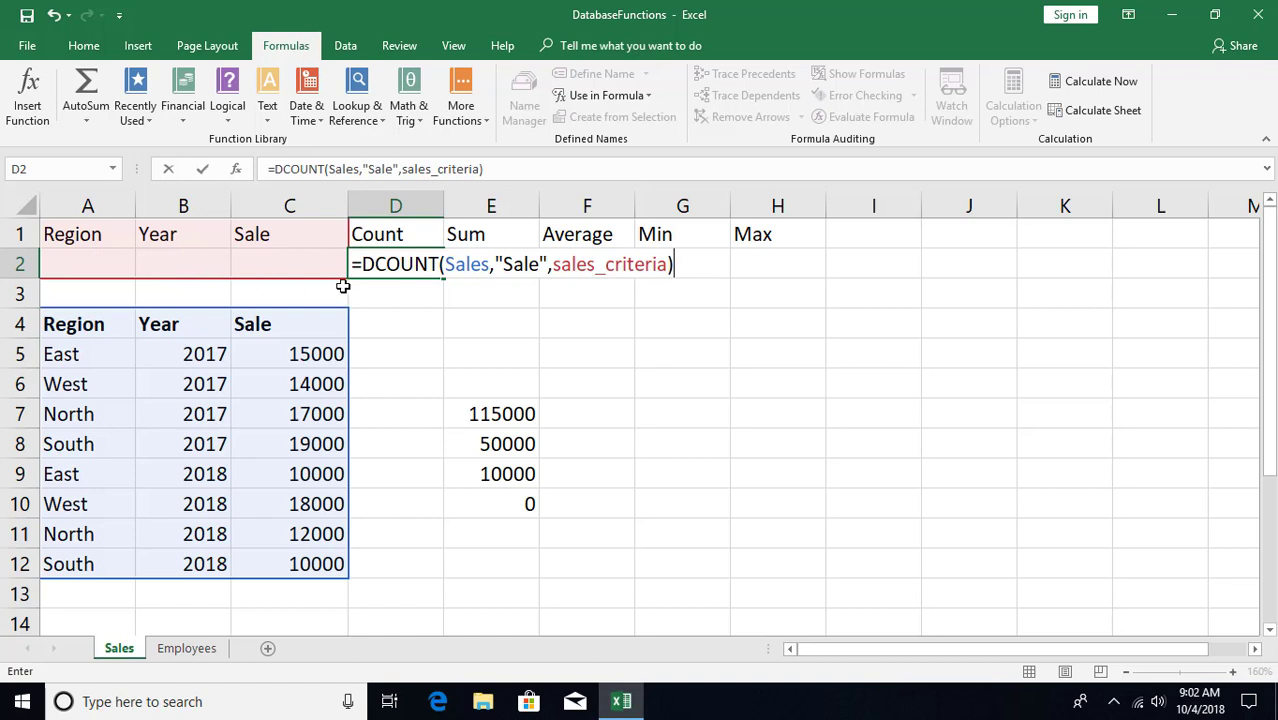
key(Return)
Fill the DCOUNT formula from D2 across to H2 and change the function in E2 to DSUM
key(Up)
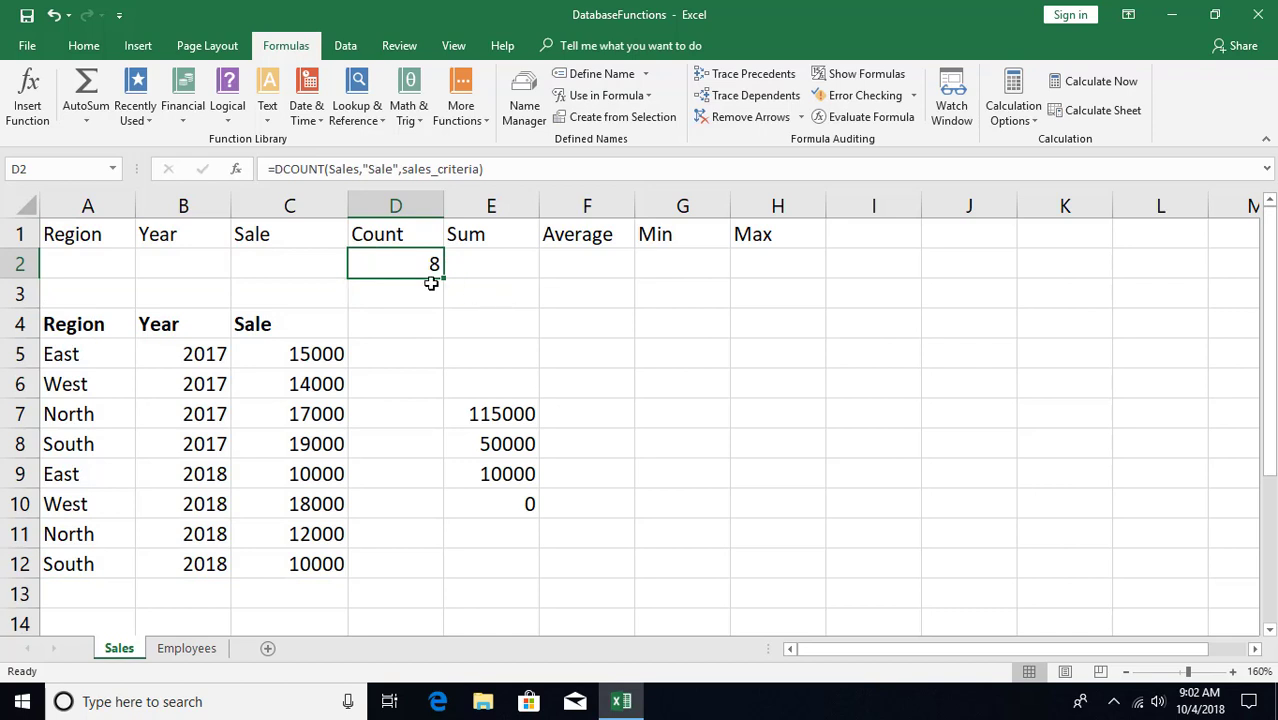
drag(446, 279, 778, 271)
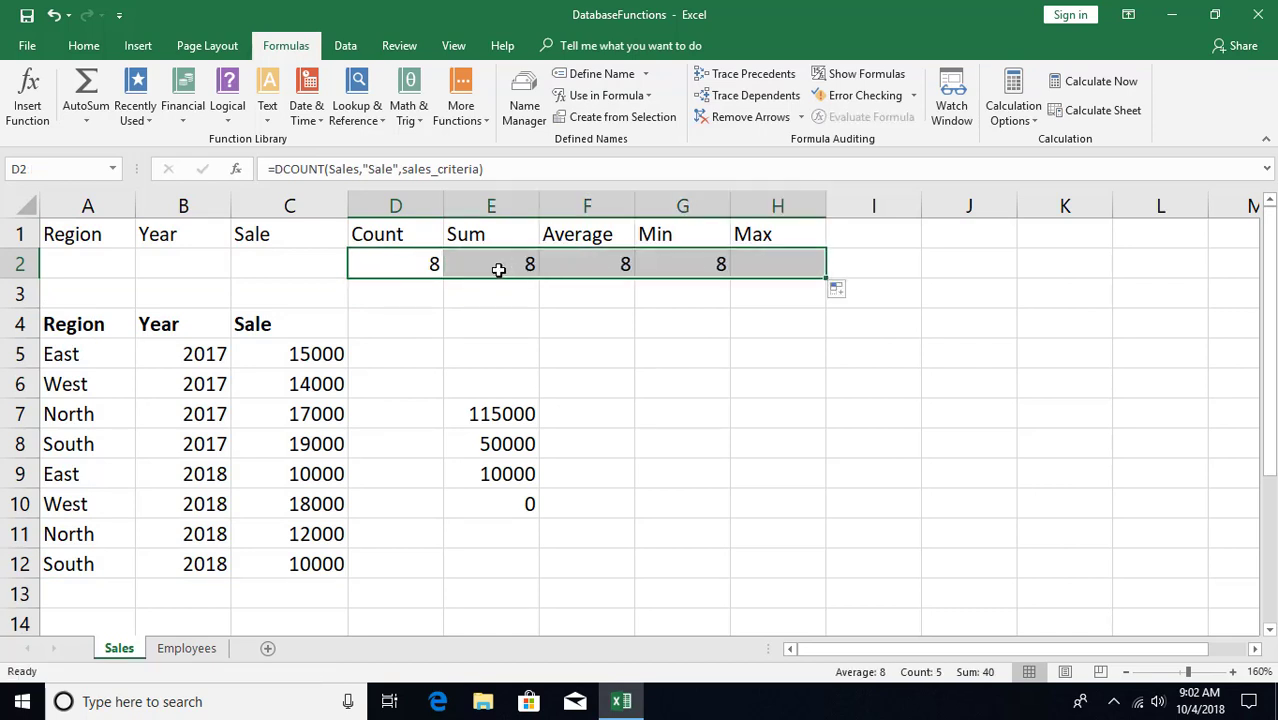
double_click(484, 266)
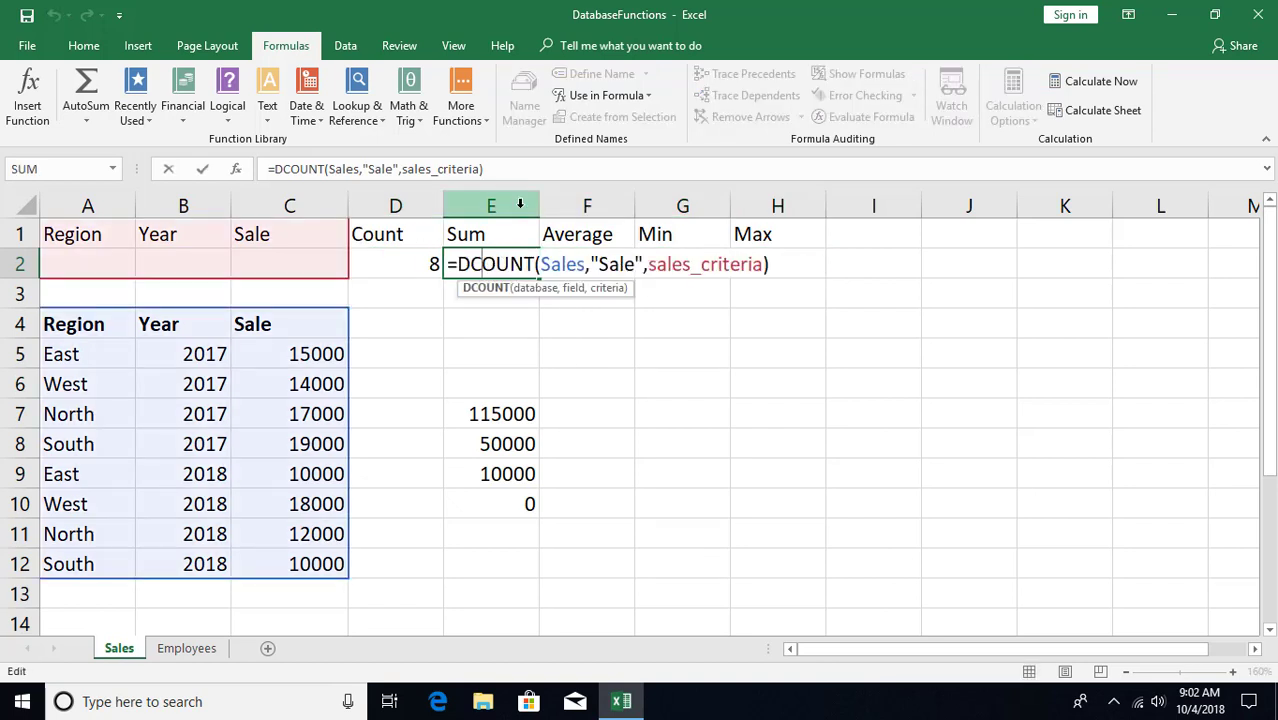
key(shift+Right)
key(shift+Right)
key(shift+Right)
key(shift+Right)
key(shift+Right)
text(s)
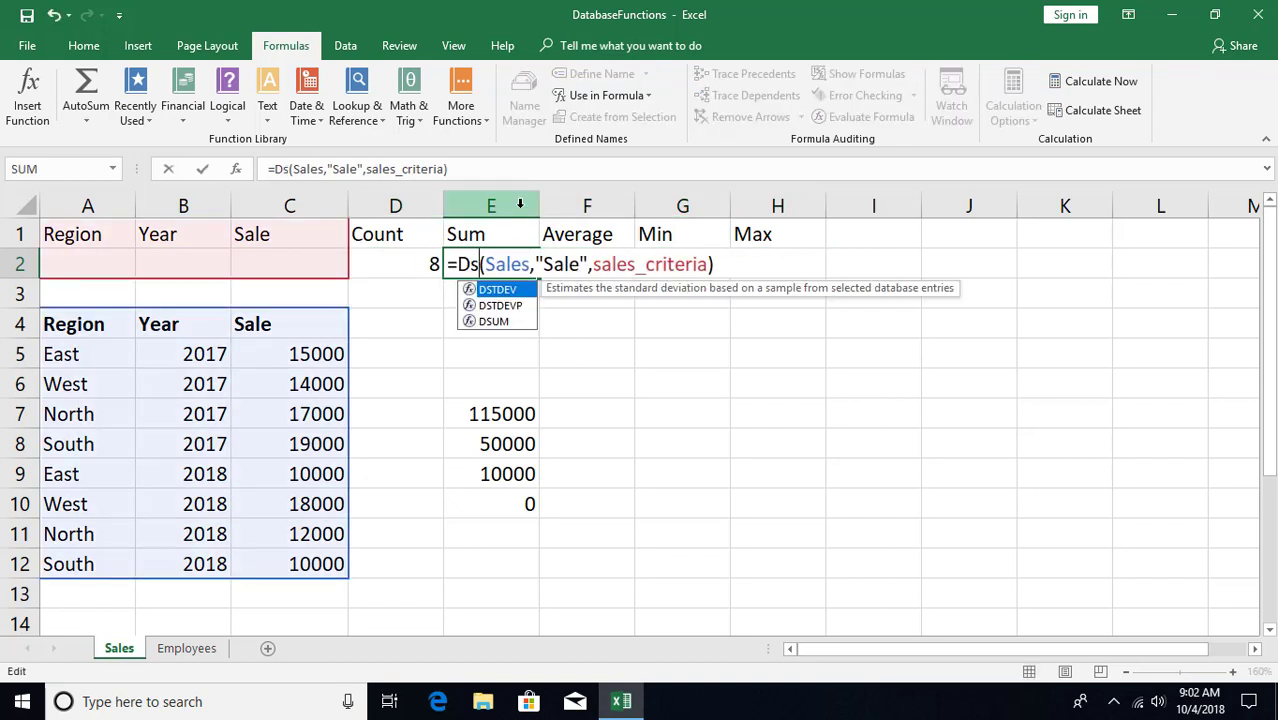
text(um)
key(ctrl+Return)
Change the function in F2 under Average from DCOUNT to DAVERAGE, keeping the same arguments
key(Right)
key(F2)
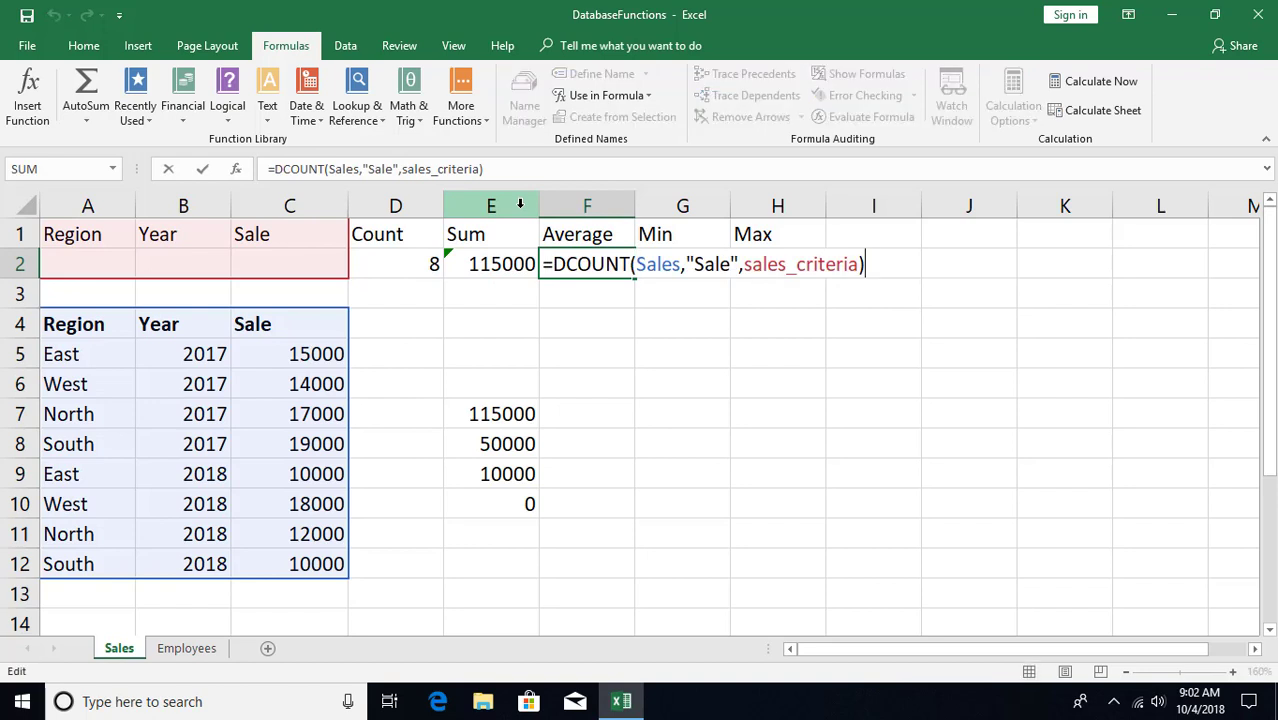
key(Home)
key(Right)
key(Right)
key(Right)
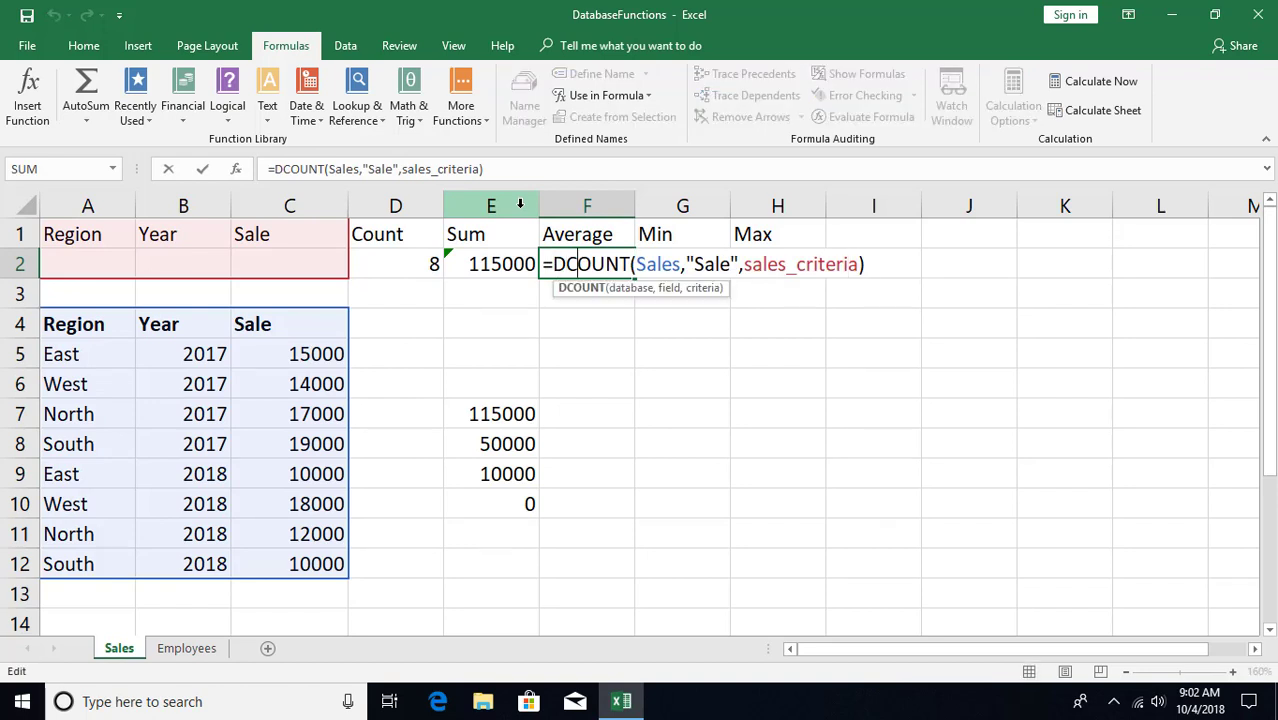
key(Left)
key(shift+Right)
key(shift+Right)
key(shift+Right)
key(shift+Right)
key(shift+Right)
text(Av)
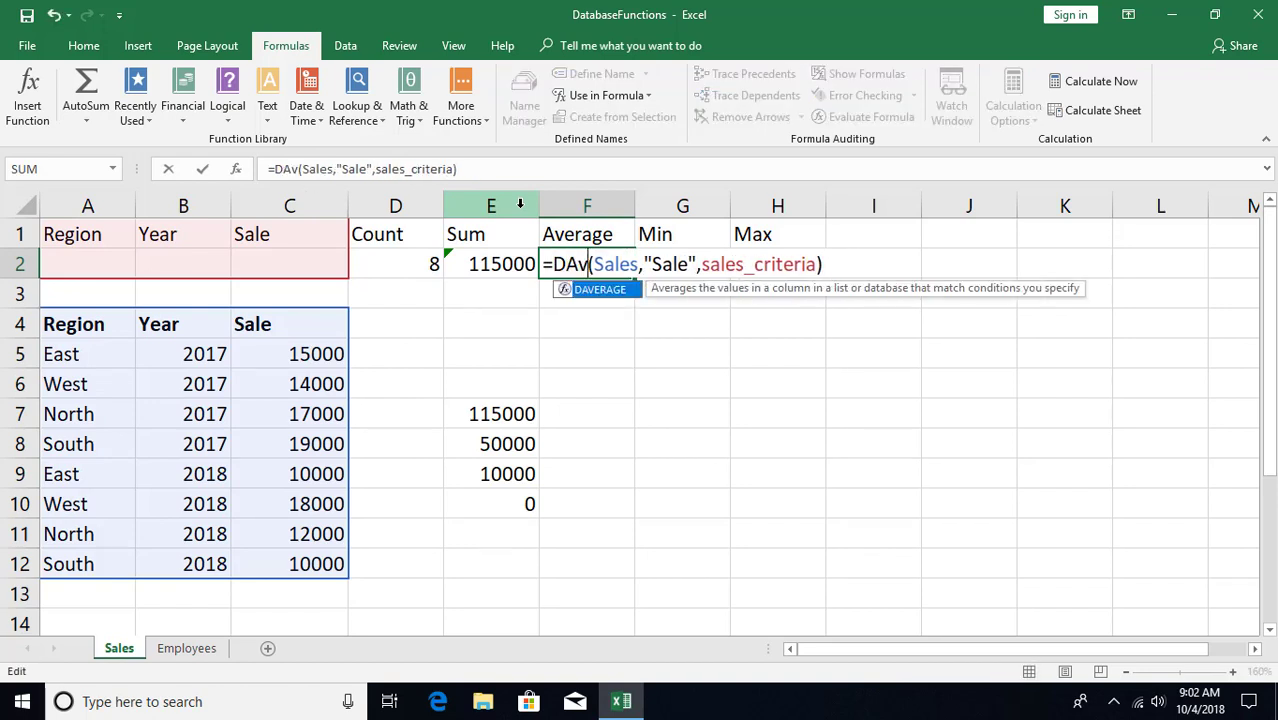
text(erage)
key(ctrl+Return)
Change the function in G2 under Min from DCOUNT to DMIN, keeping the same arguments
key(Right)
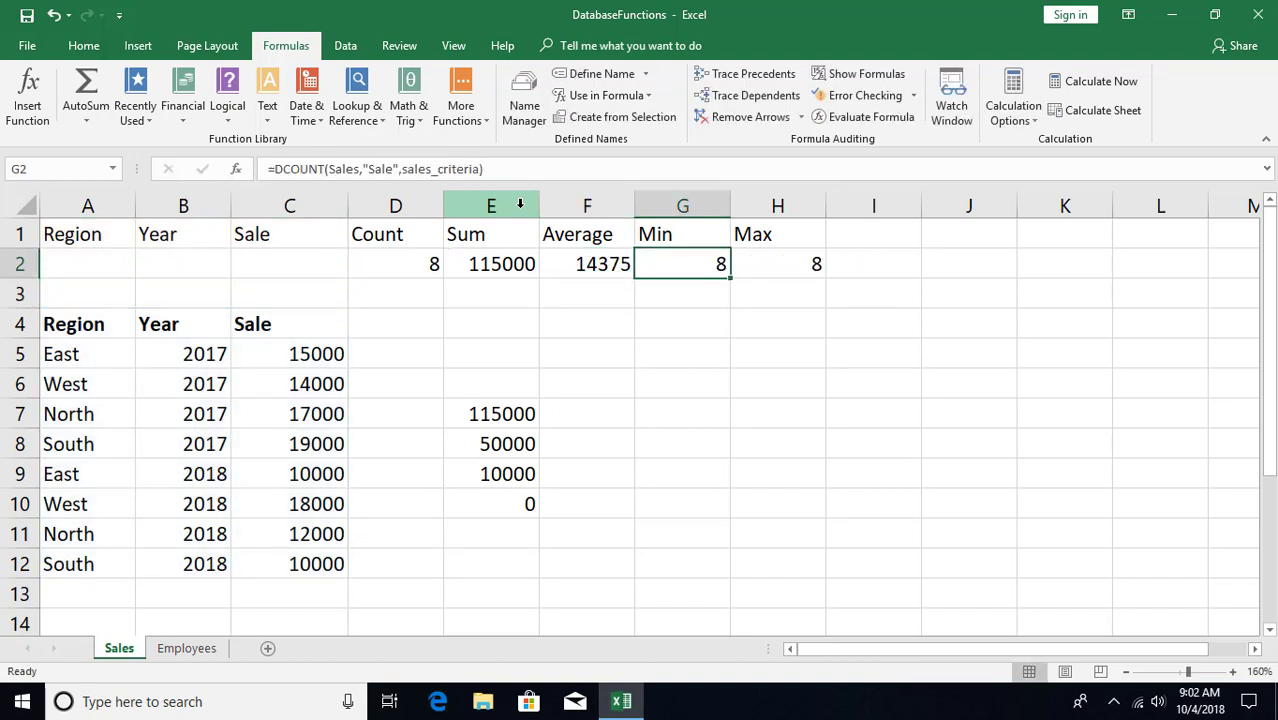
key(F2)
key(Right)
key(shift+Right)
key(shift+Right)
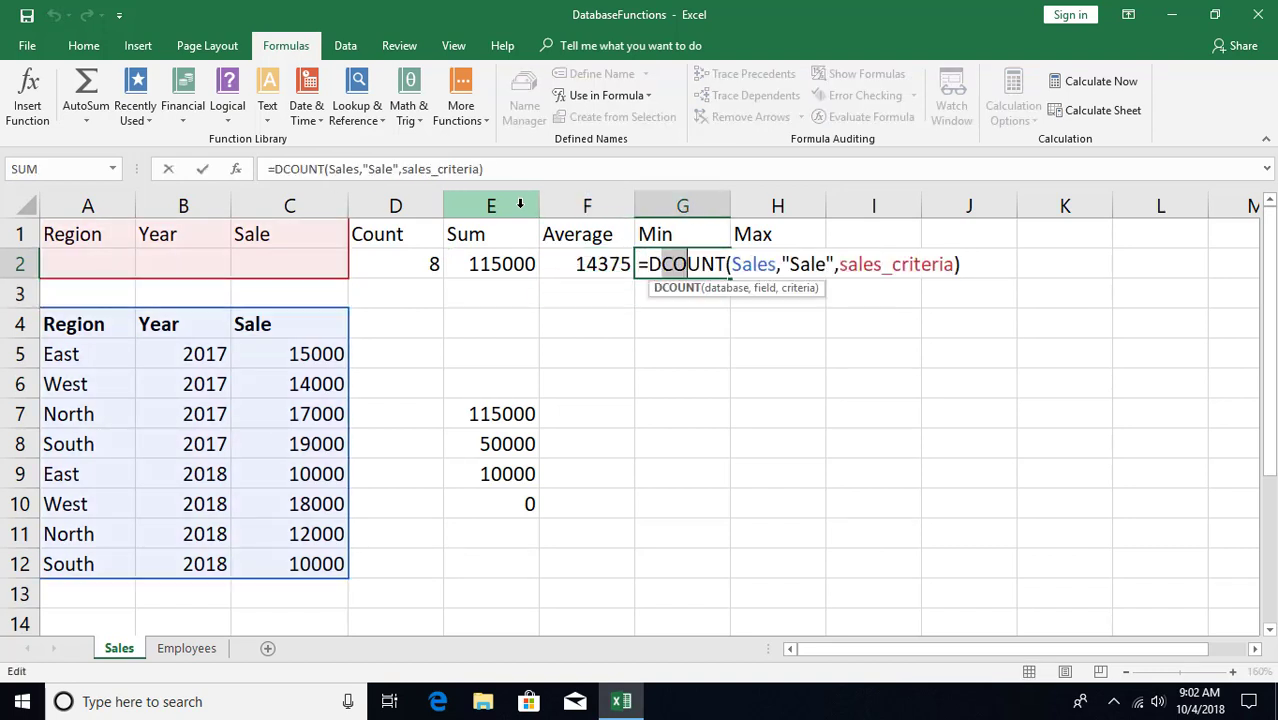
key(shift+Right)
key(shift+Right)
key(shift+Right)
text(min)
key(ctrl+Return)
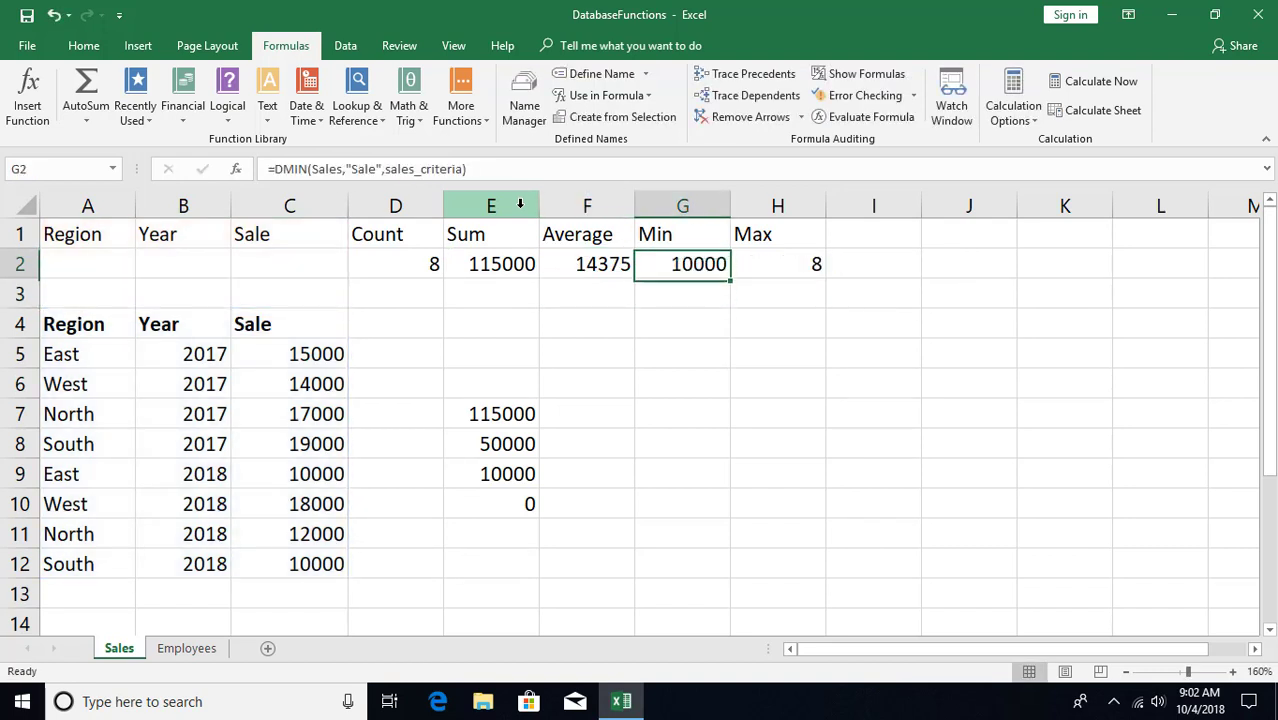
Change the function in H2 under Max from DCOUNT to DMAX, keeping the same arguments
key(Right)
key(F2)
key(Home)
key(Right)
key(Right)
key(shift+Right)
key(shift+Right)
key(shift+Right)
key(shift+Right)
key(shift+Right)
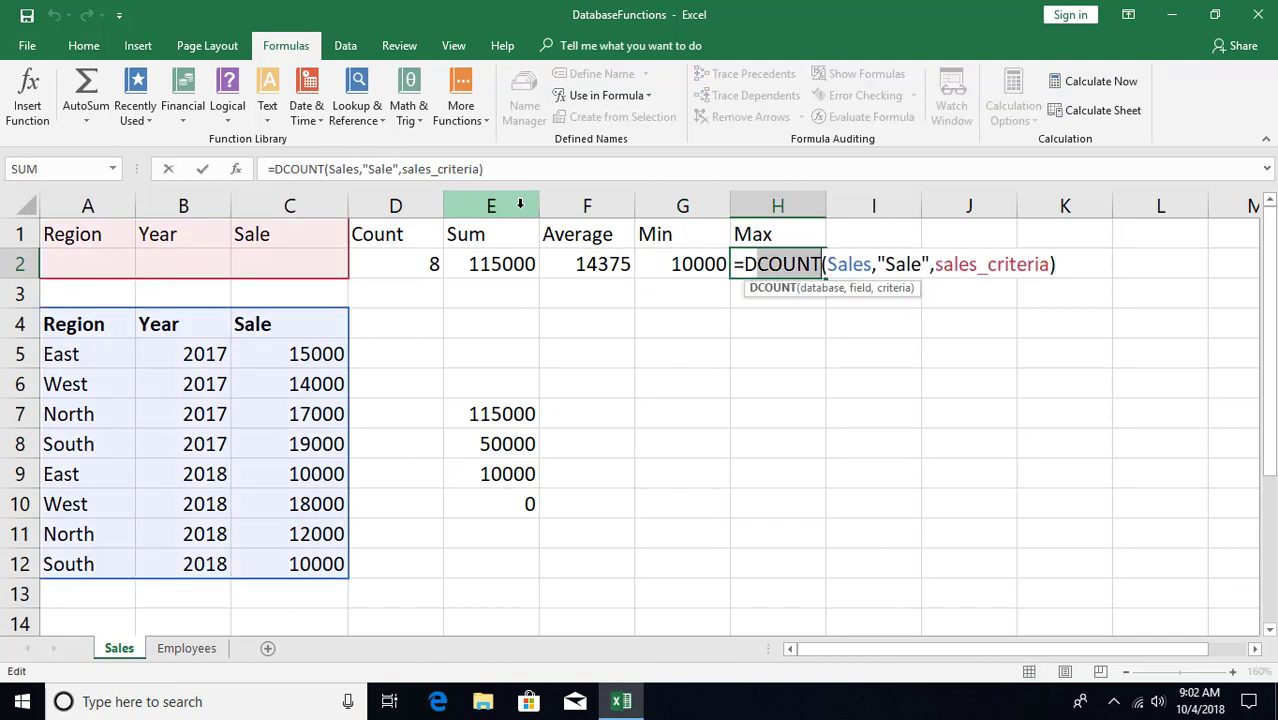
text(max)
key(ctrl+Return)
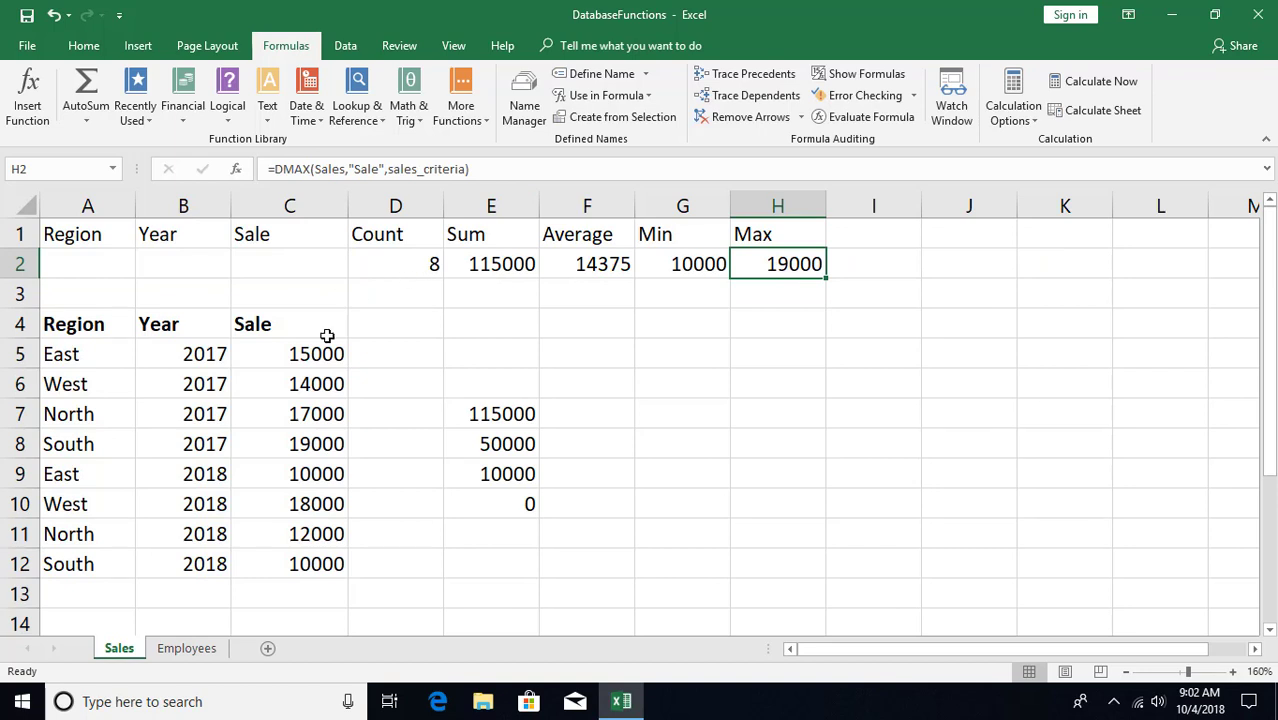
Compare the blank criteria cells A2:C2 and the Sale column with the database function results in D2:H2
drag(103, 257, 245, 260)
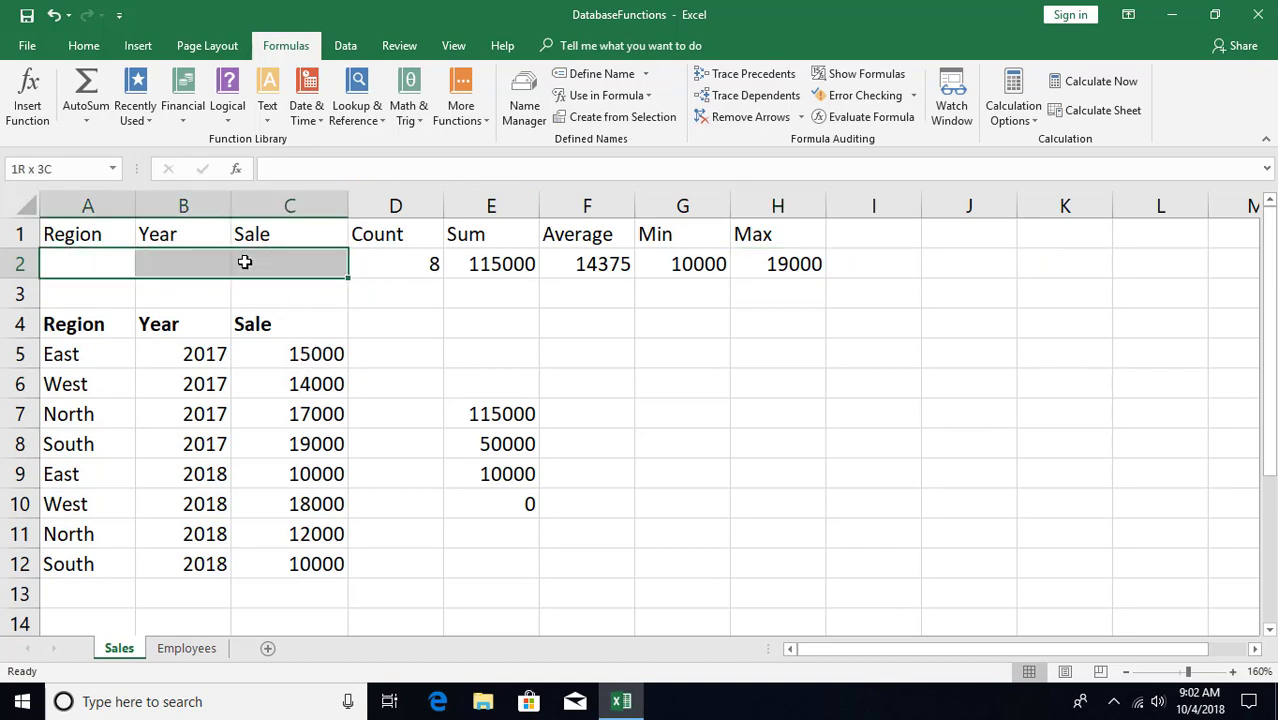
drag(310, 354, 326, 535)
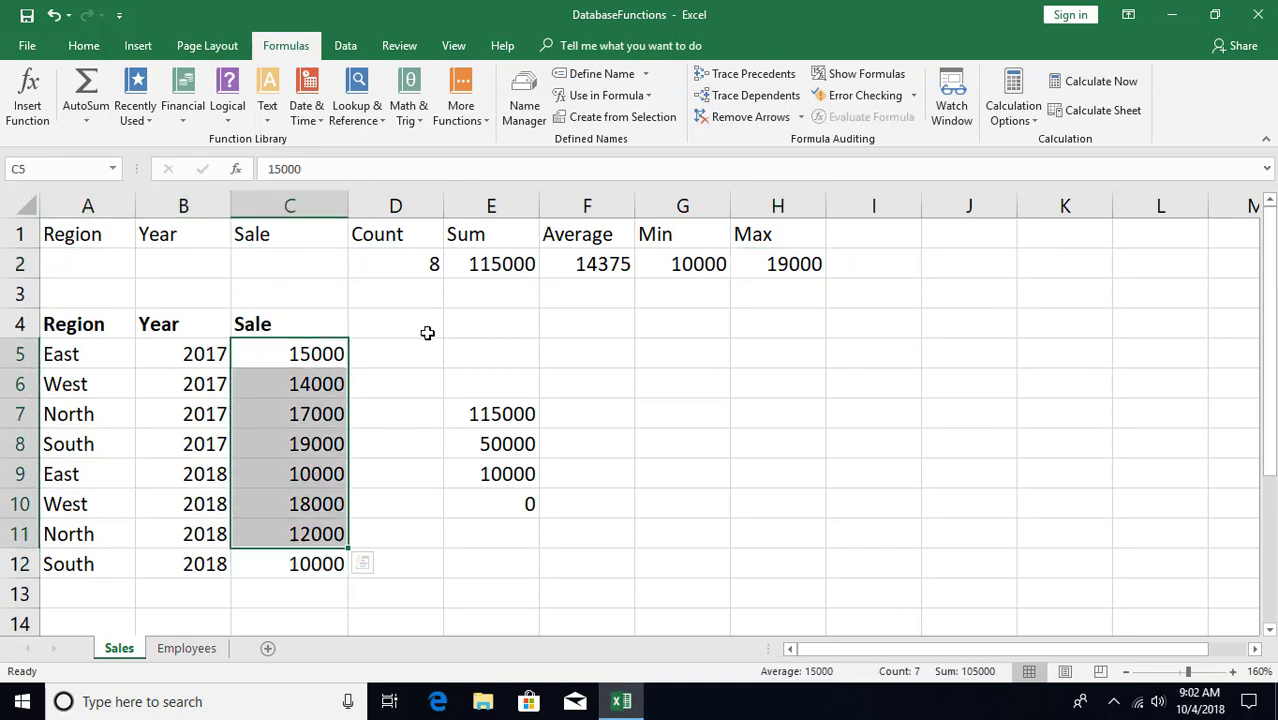
click(417, 262)
click(478, 275)
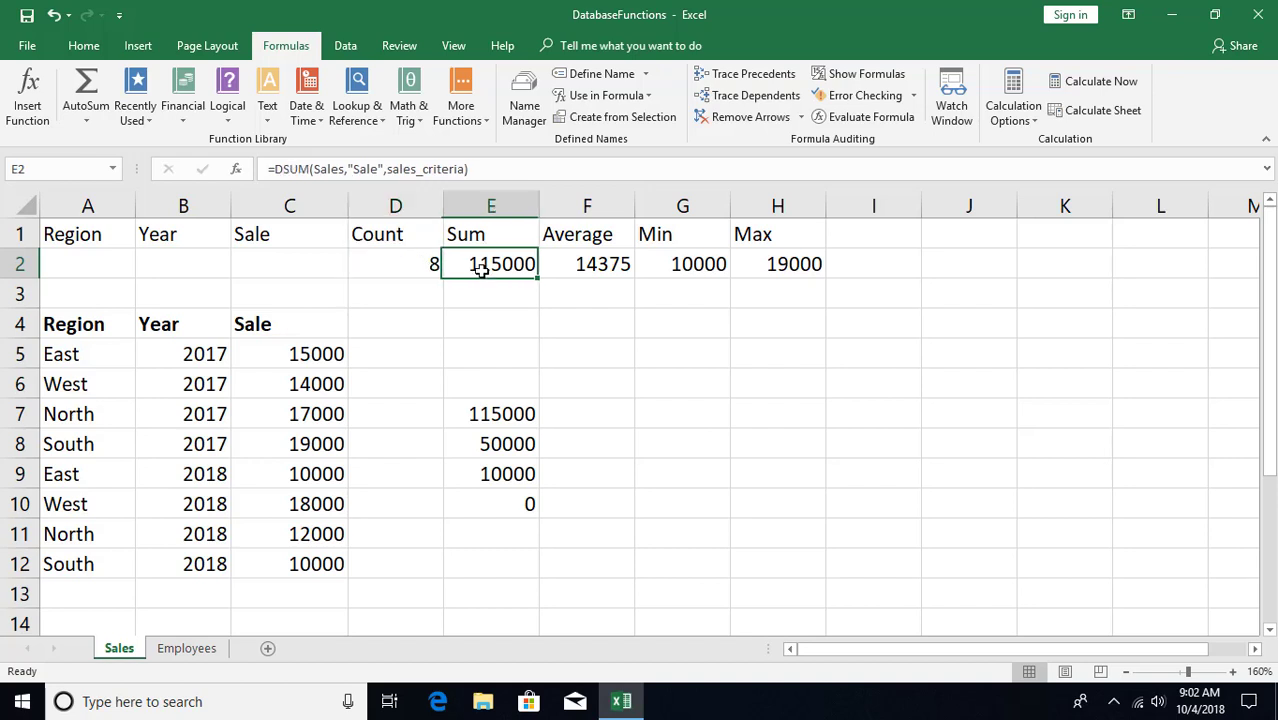
click(600, 270)
click(682, 268)
click(770, 270)
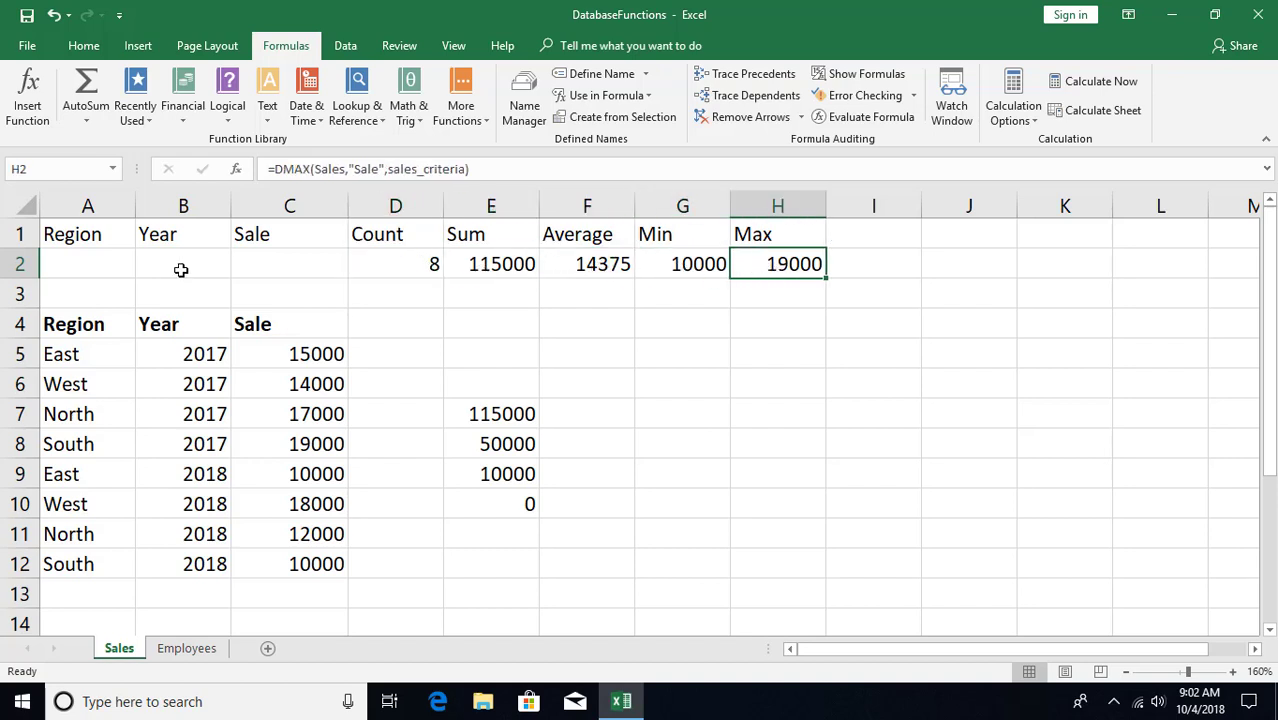
Set the Region criterion in A2 to east and review the Count through Max results in D2:H2
click(71, 268)
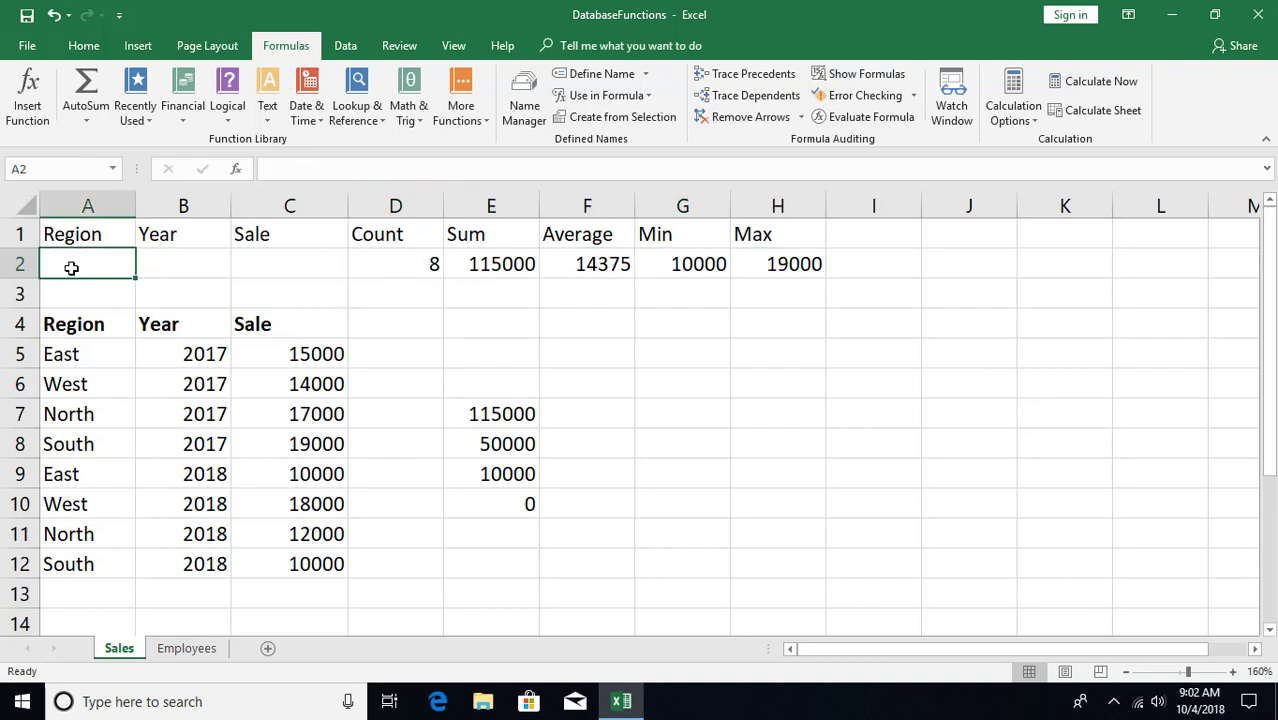
text(east)
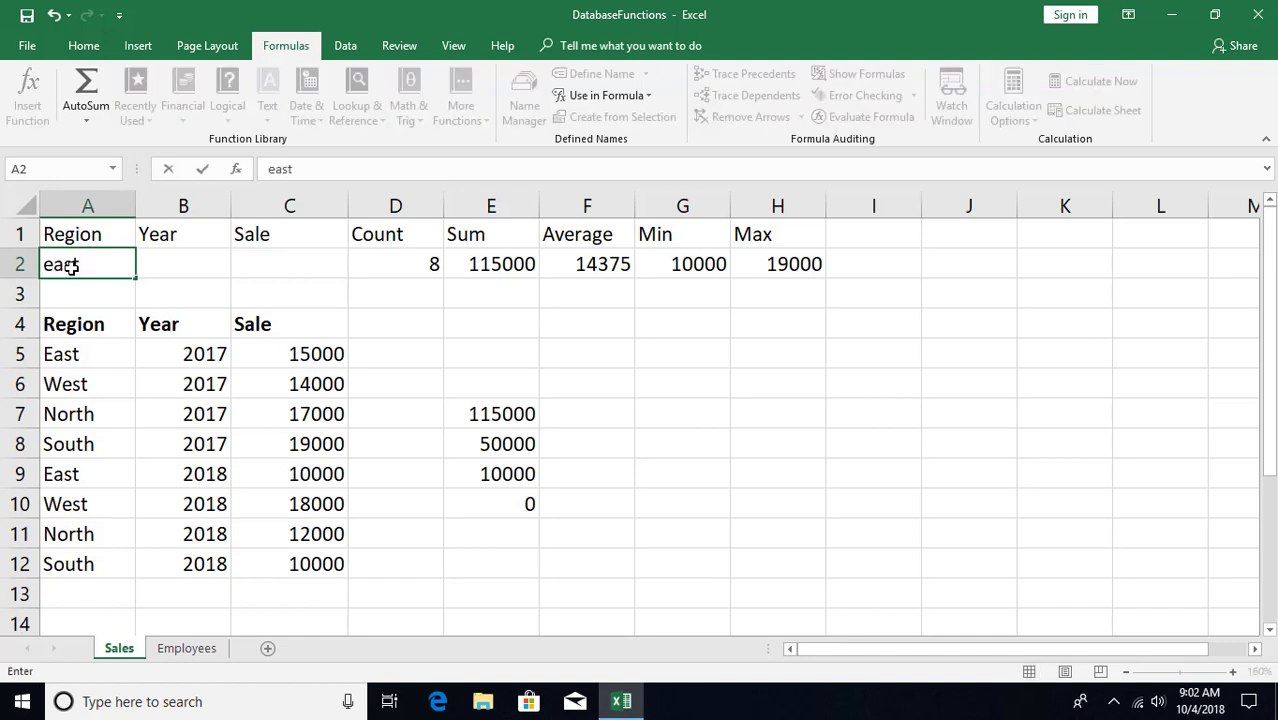
key(Return)
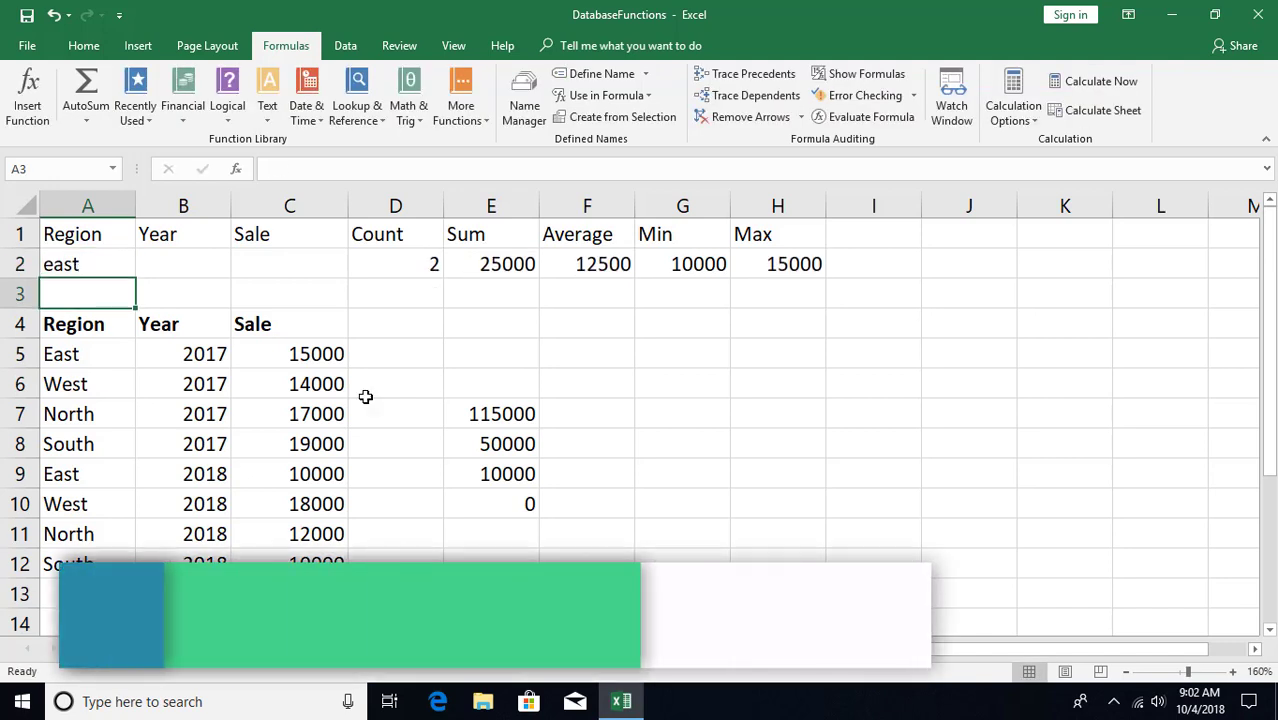
drag(400, 267, 807, 266)
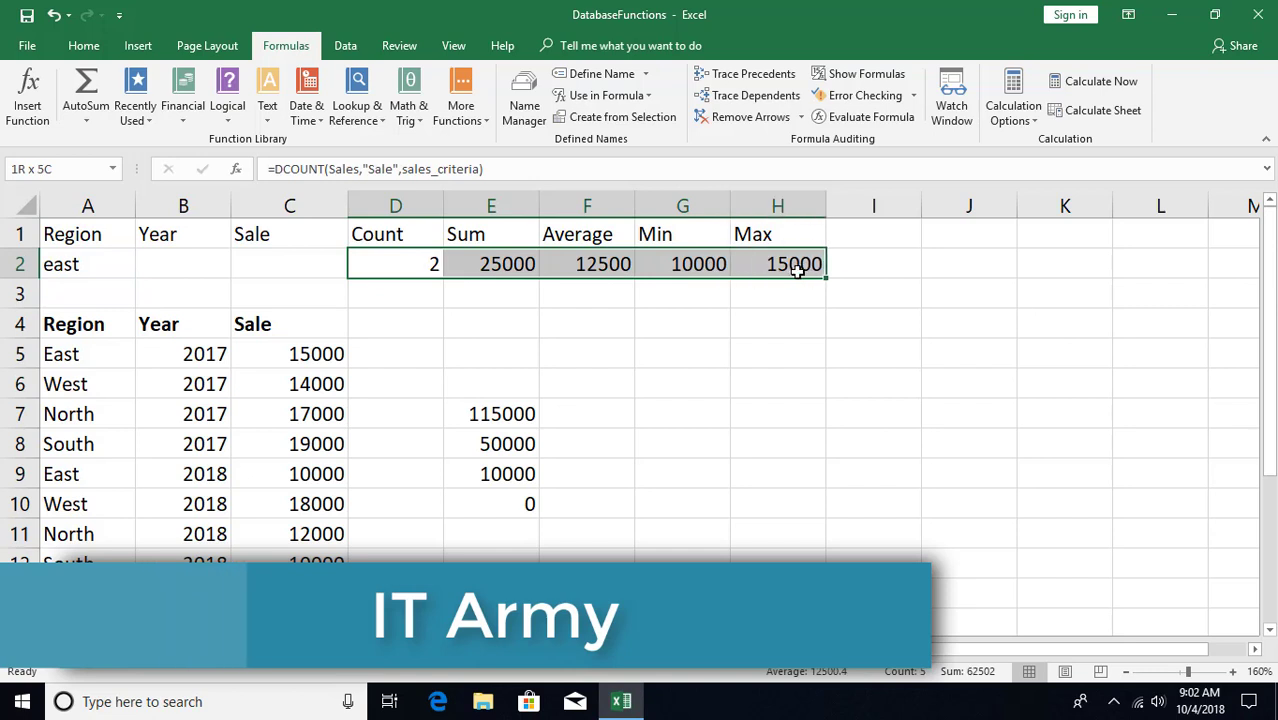
click(401, 270)
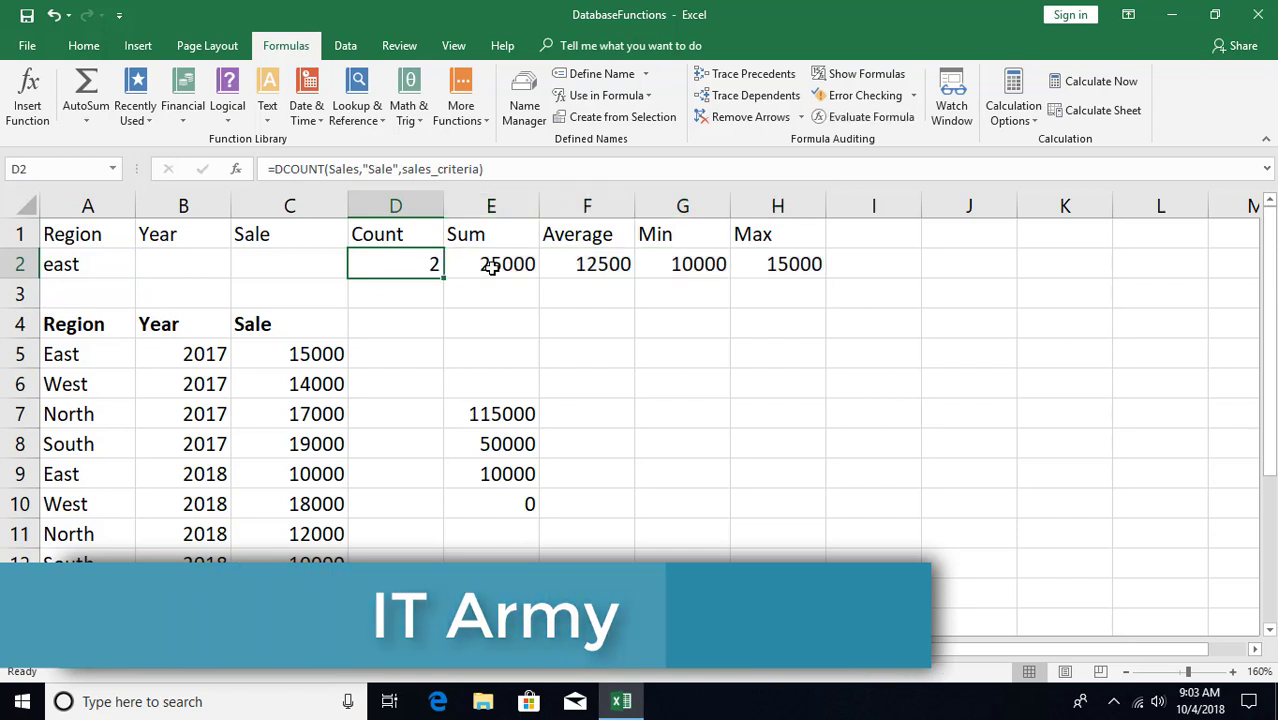
Clear the Region criterion in A2 and set the Year criterion in B2 to 2018
click(160, 259)
key(Left)
key(Delete)
key(Right)
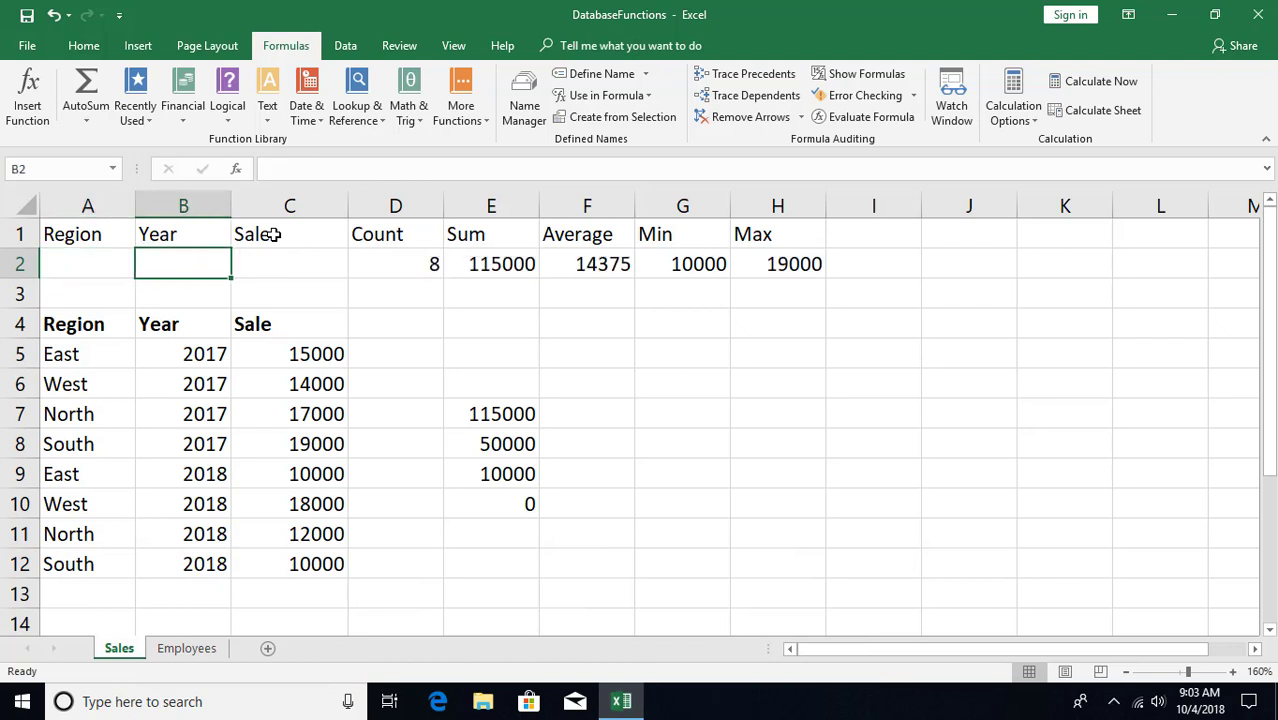
text(2018)
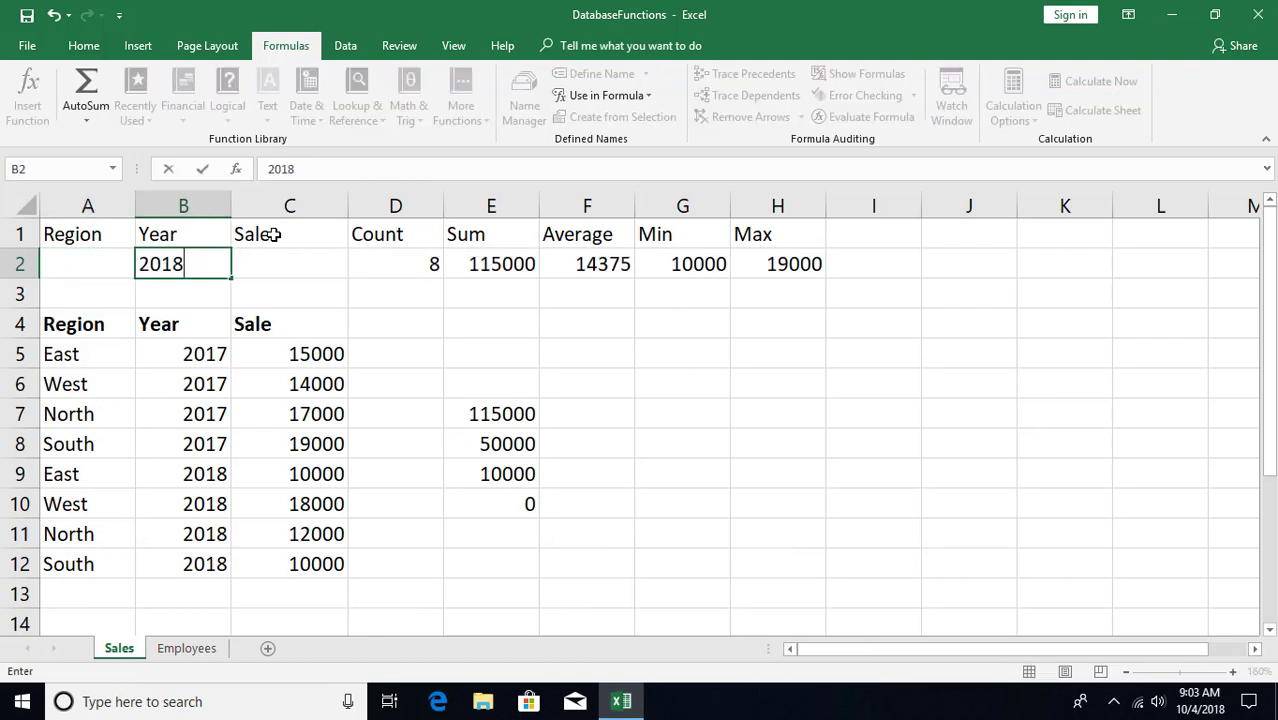
key(ctrl+Return)
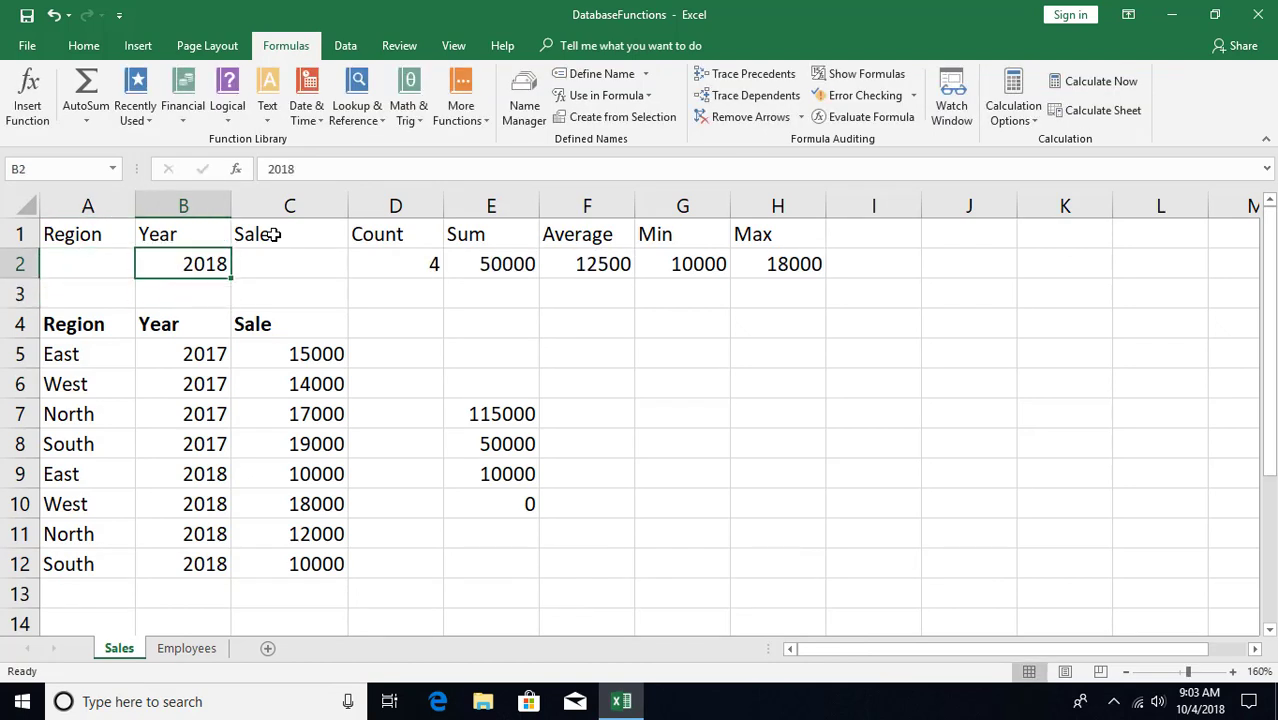
Clear the Year criterion in B2 and set the Sale criterion in C2 to >15000
key(Right)
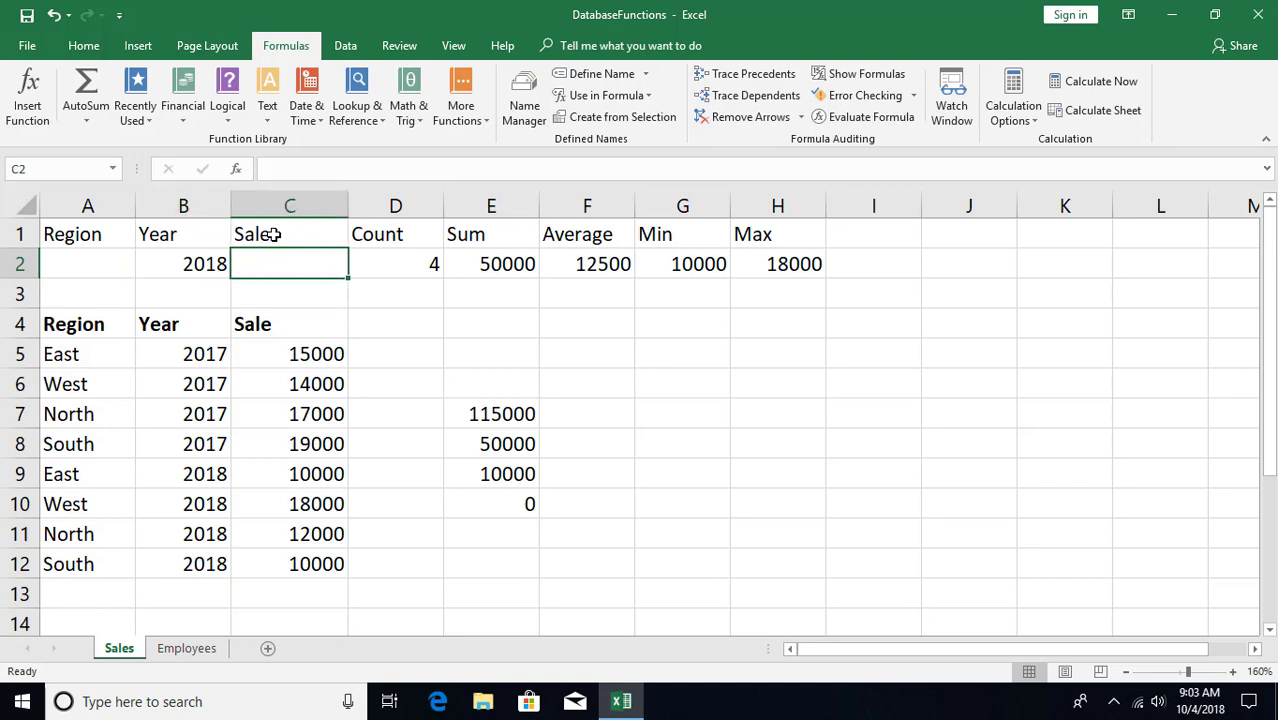
key(Left)
key(Delete)
key(Right)
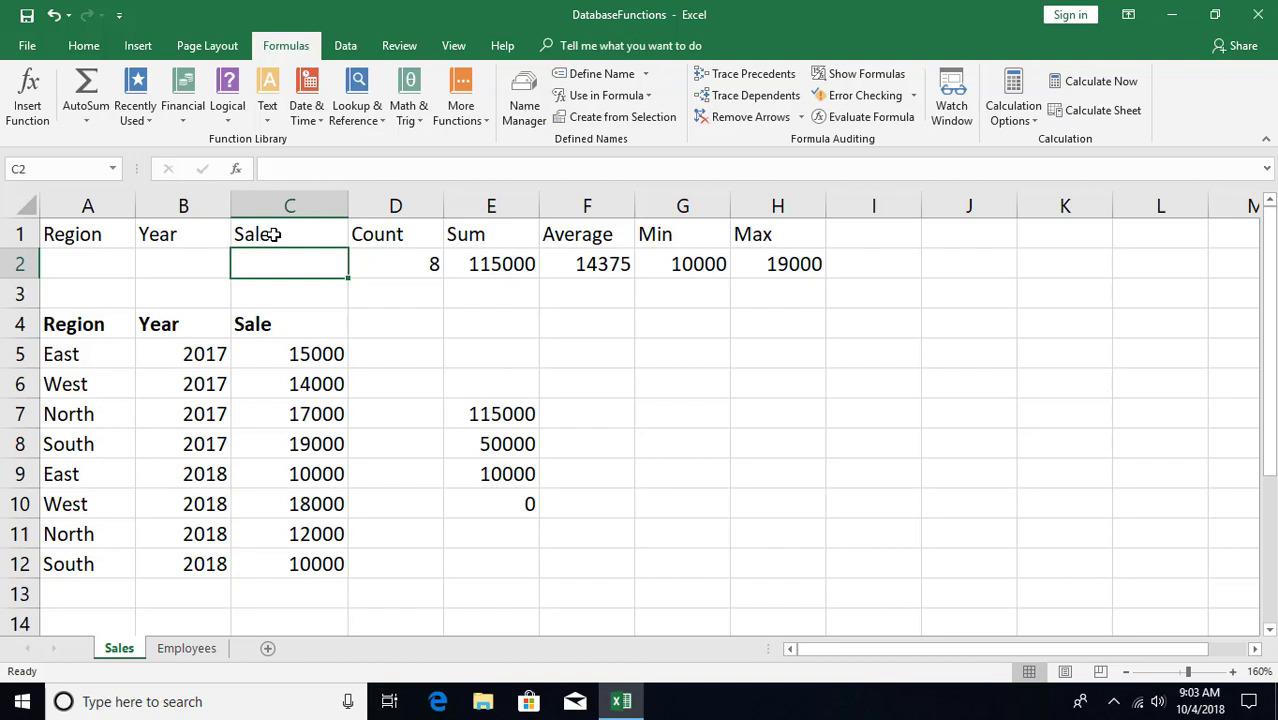
text(>15000)
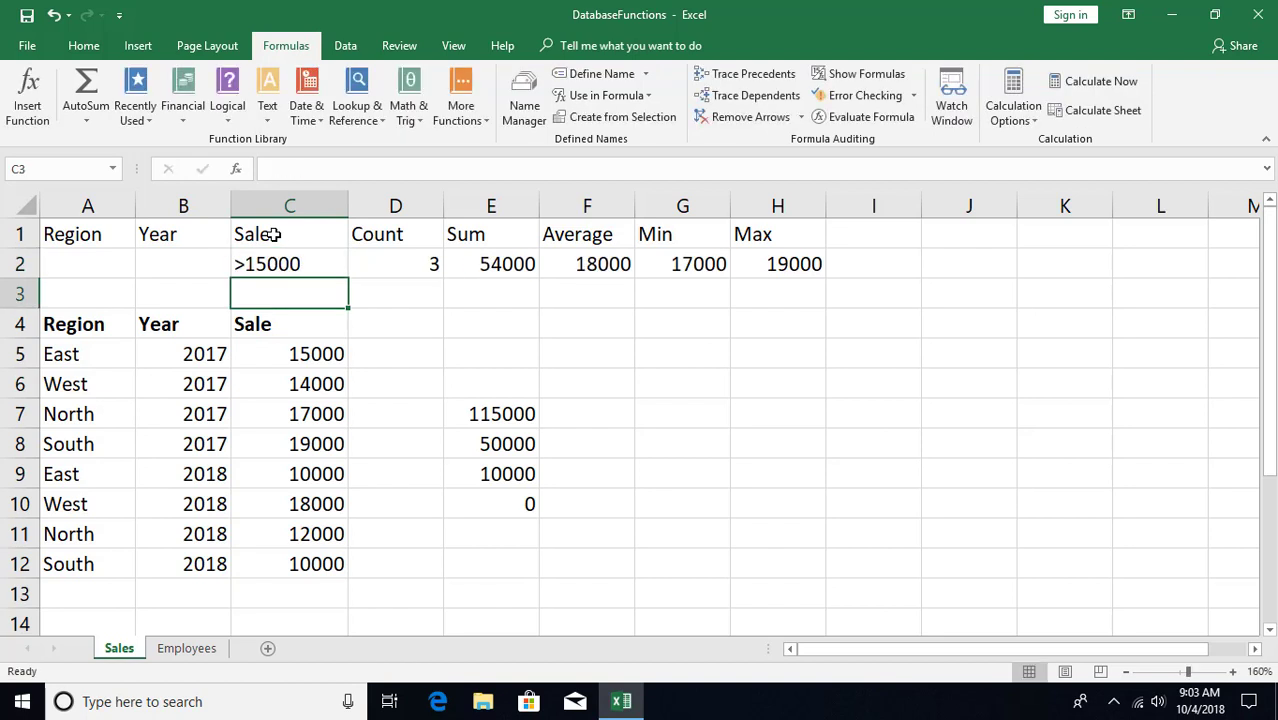
key(Up)
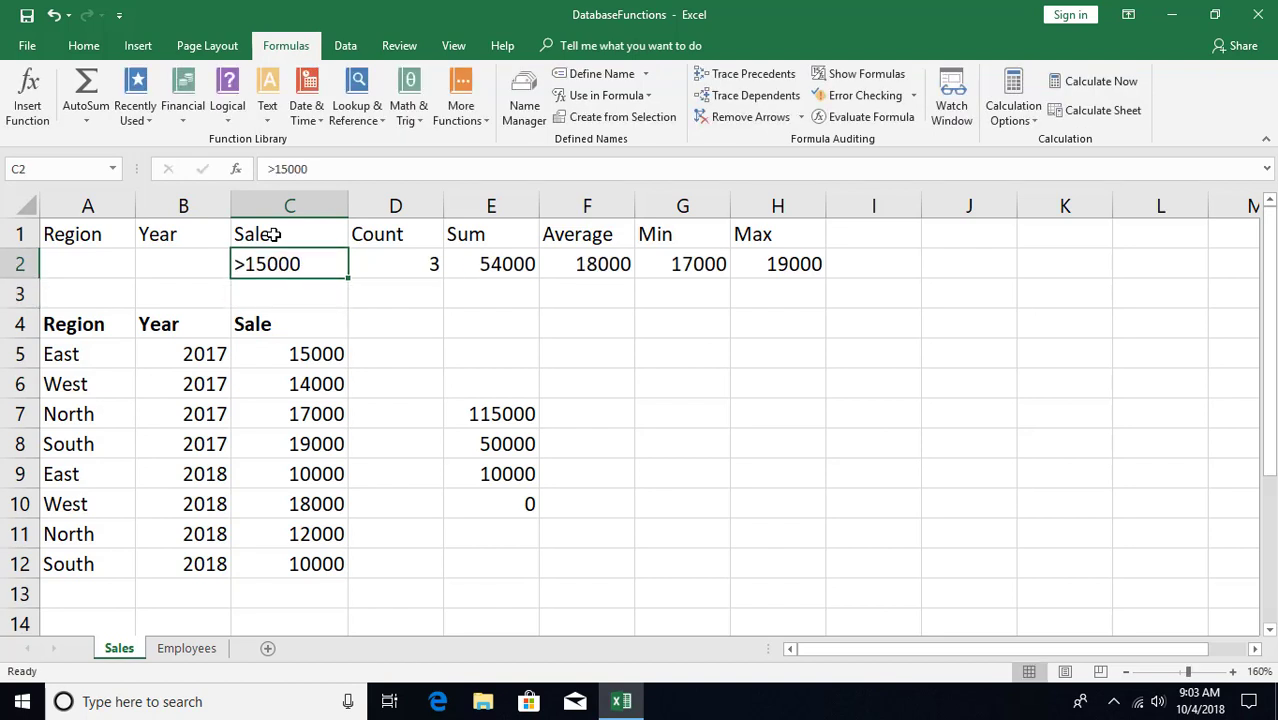
Compare the results in D2:H2 with the sales above 15000 in C7, C8 and C10
drag(402, 262, 782, 282)
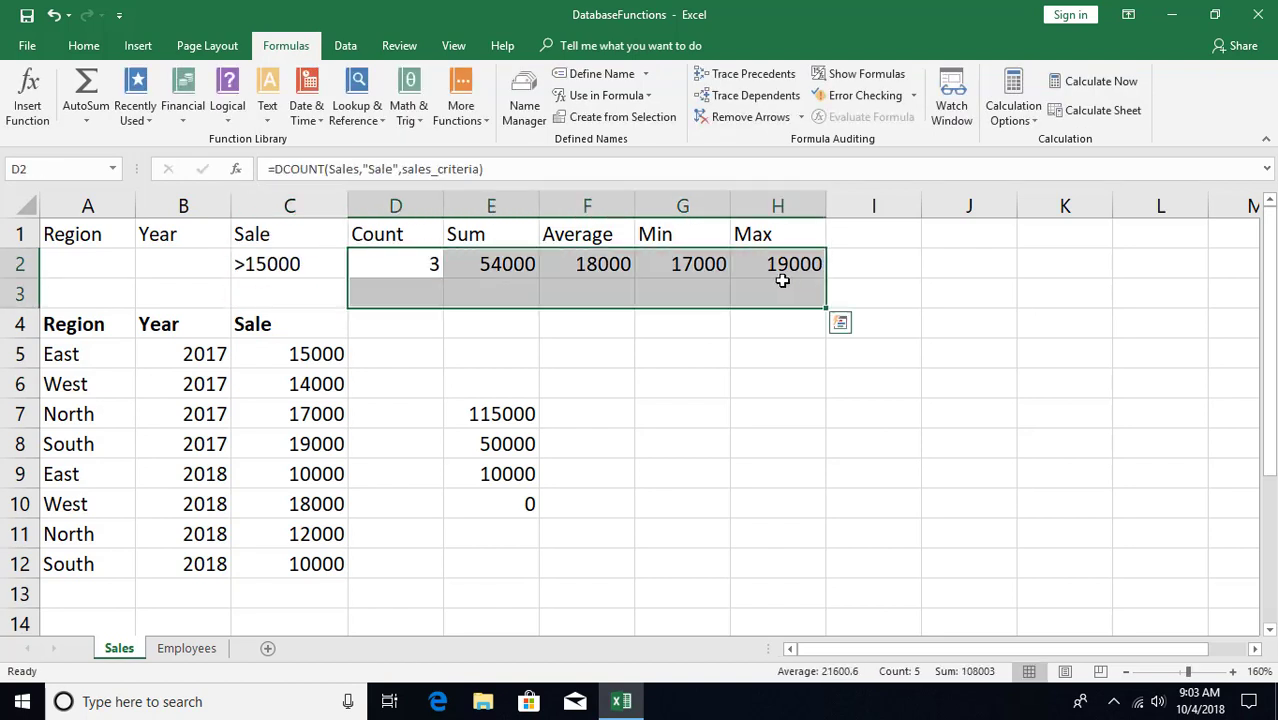
click(319, 414)
ctrl+click(323, 504)
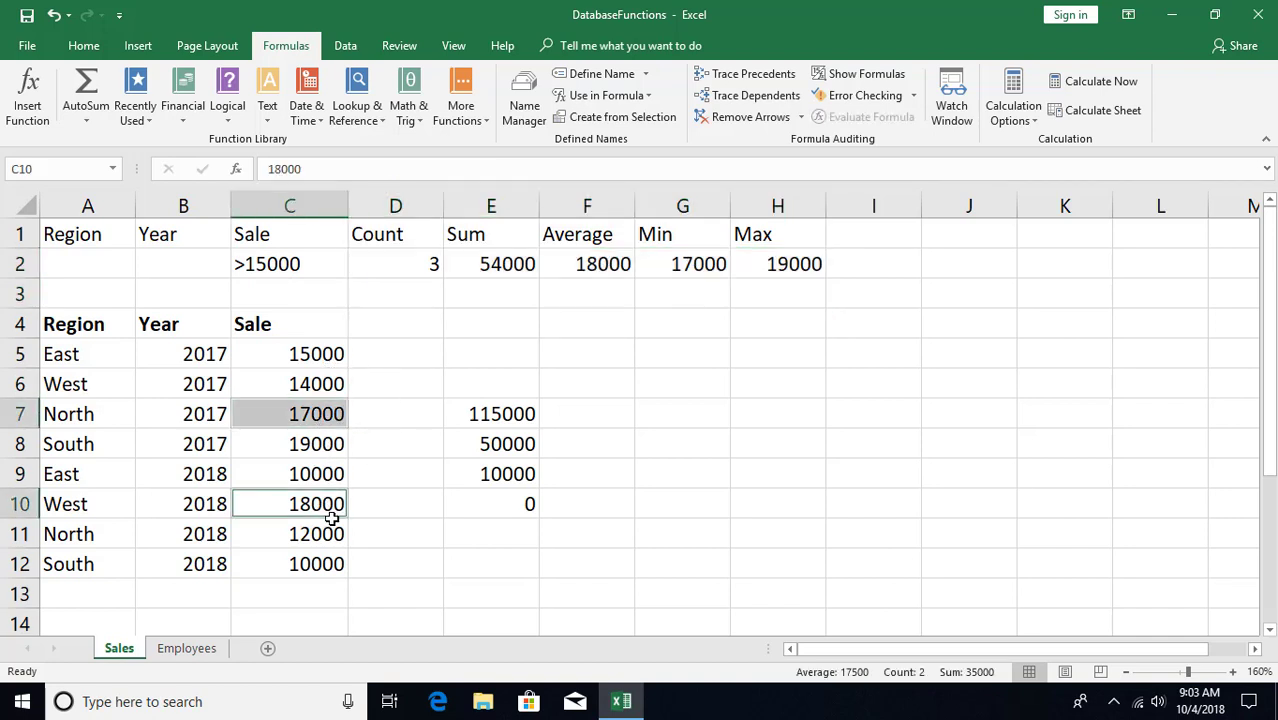
ctrl+click(306, 446)
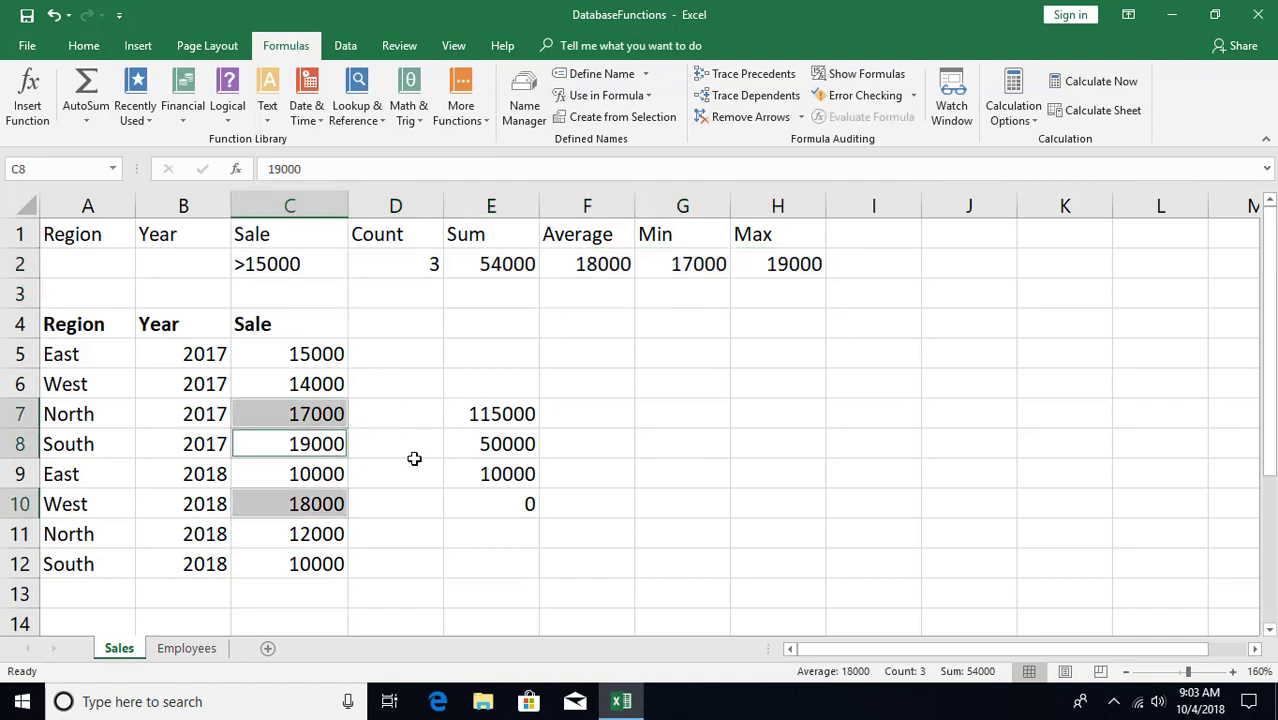
Clear the Sale criterion in C2, set Region to East and Year to 2018, and review the results in D2:H2
click(257, 268)
key(Delete)
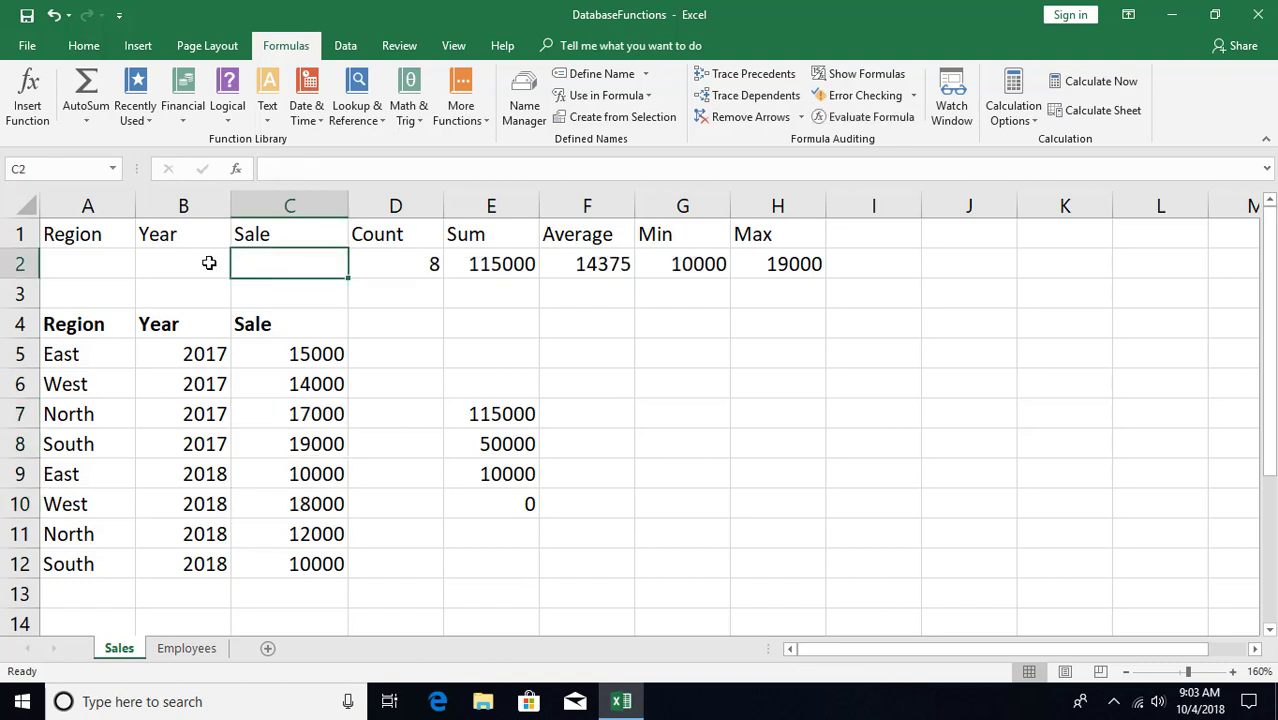
click(107, 264)
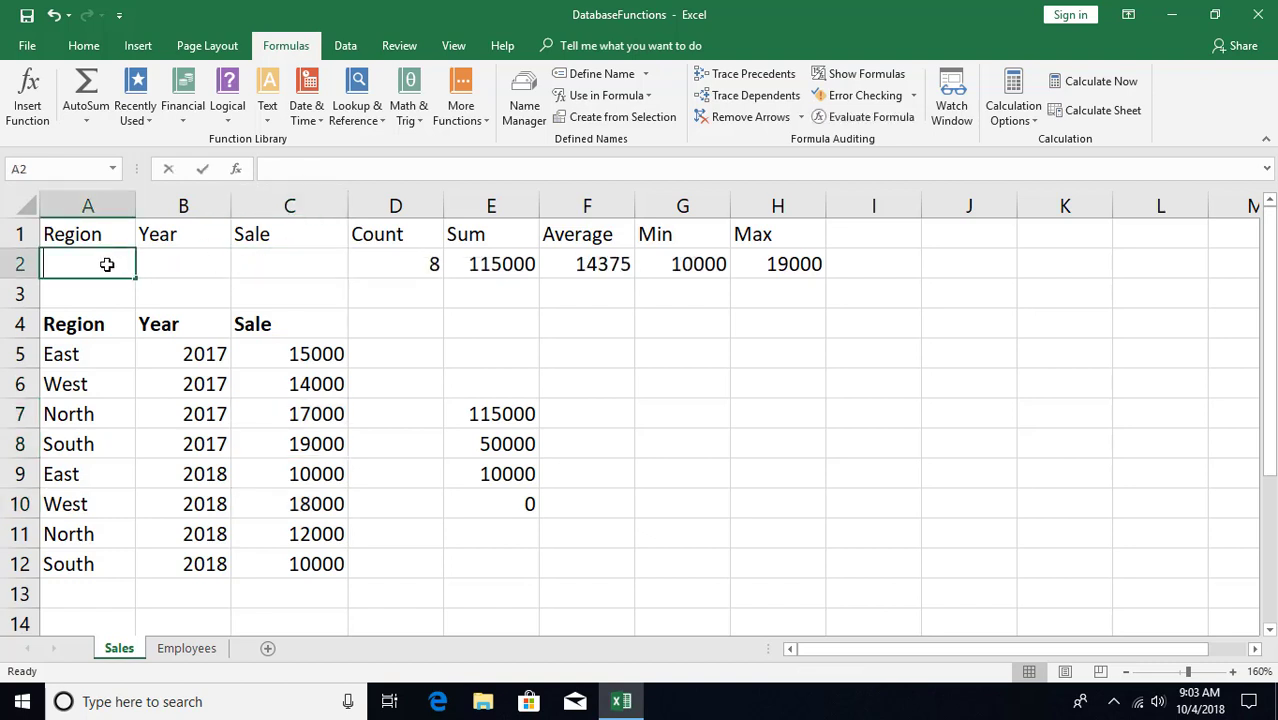
text(East)
key(Tab)
text(201)
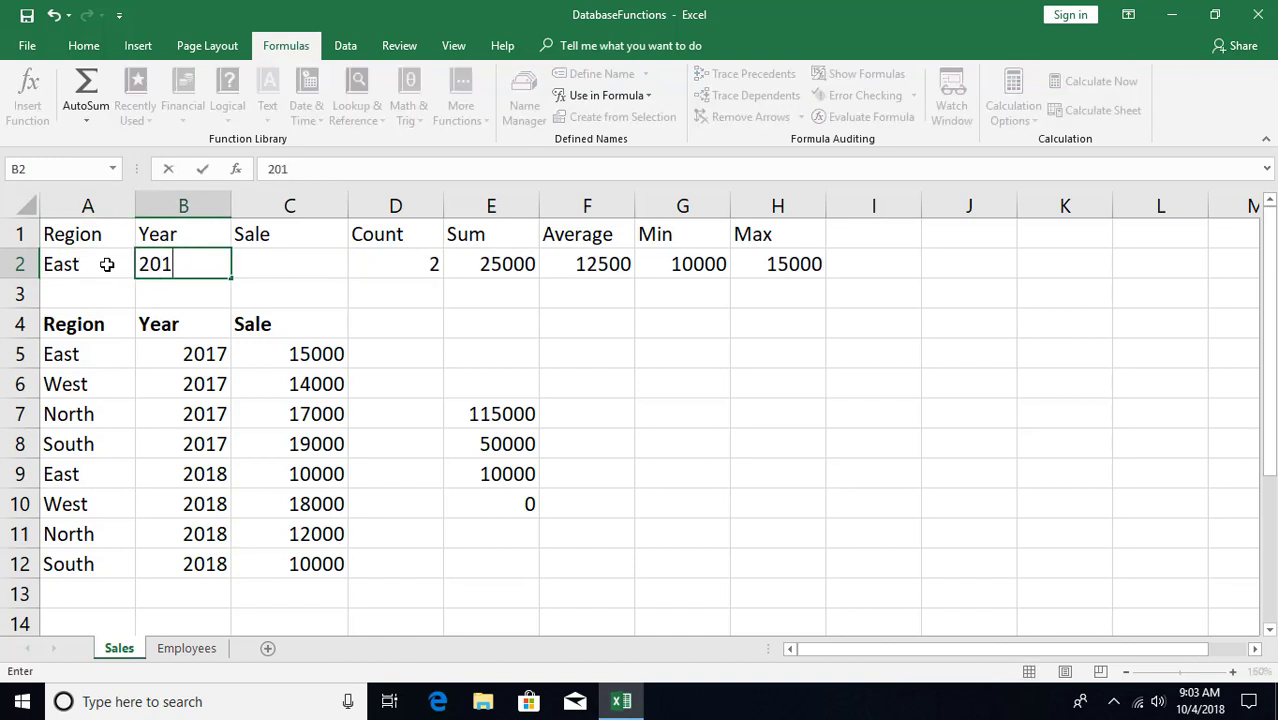
text(8)
key(ctrl+Return)
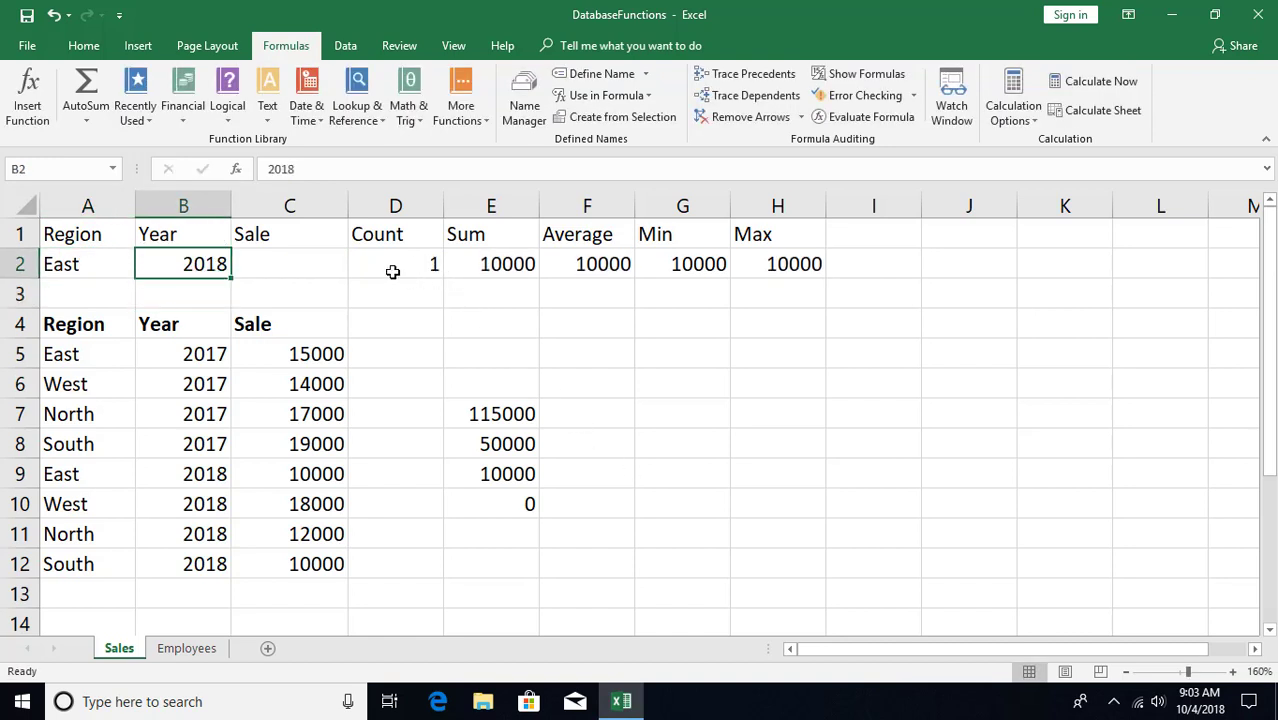
drag(394, 271, 760, 266)
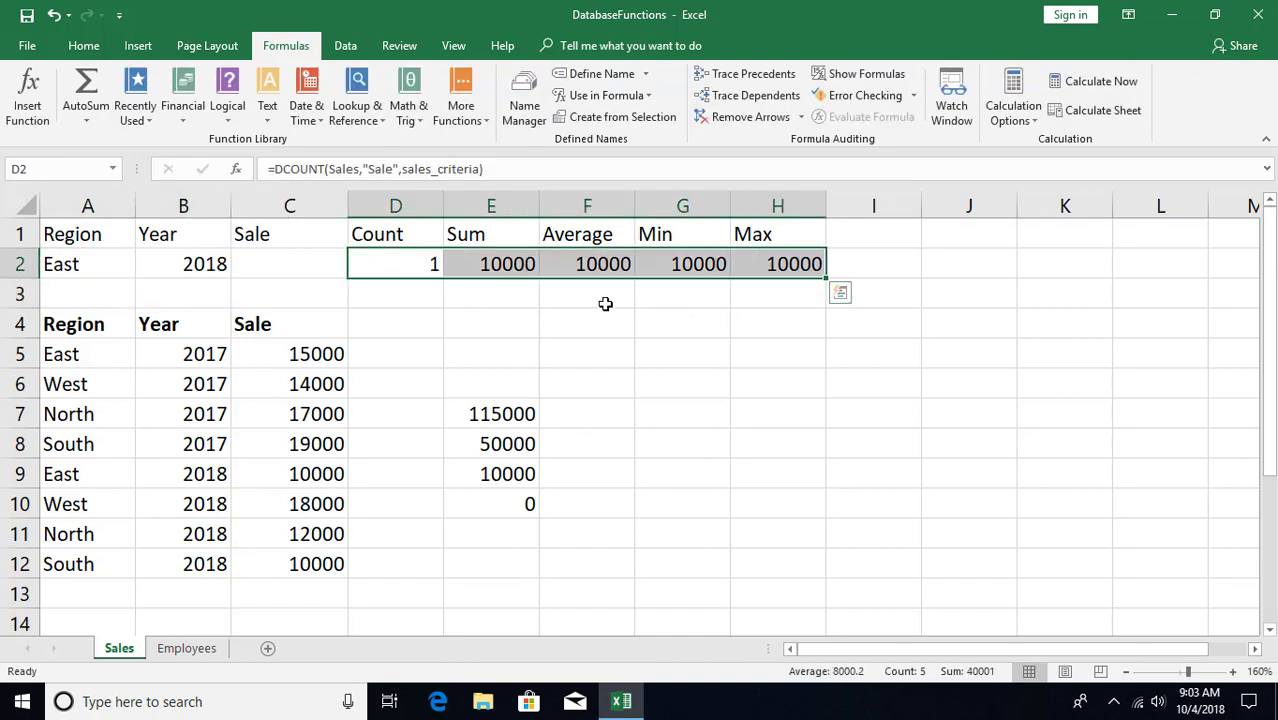
click(477, 318)
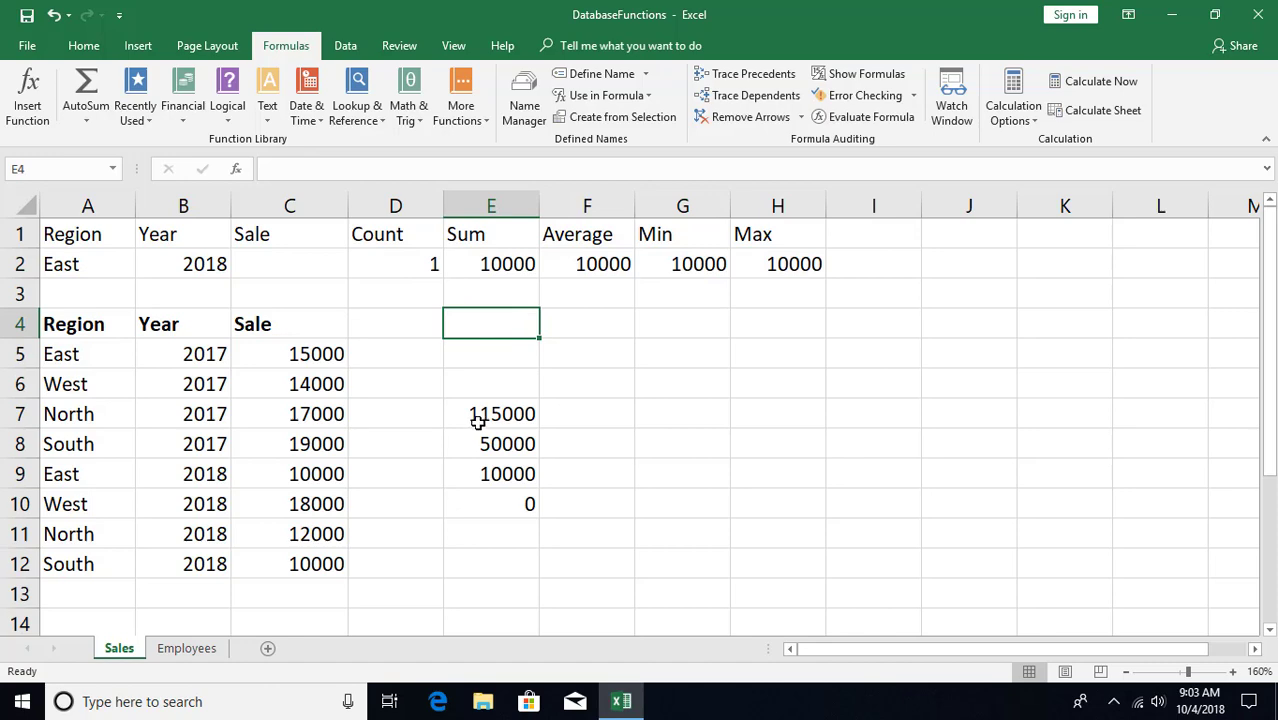
Insert five blank rows above the header row on the Employees sheet
click(188, 650)
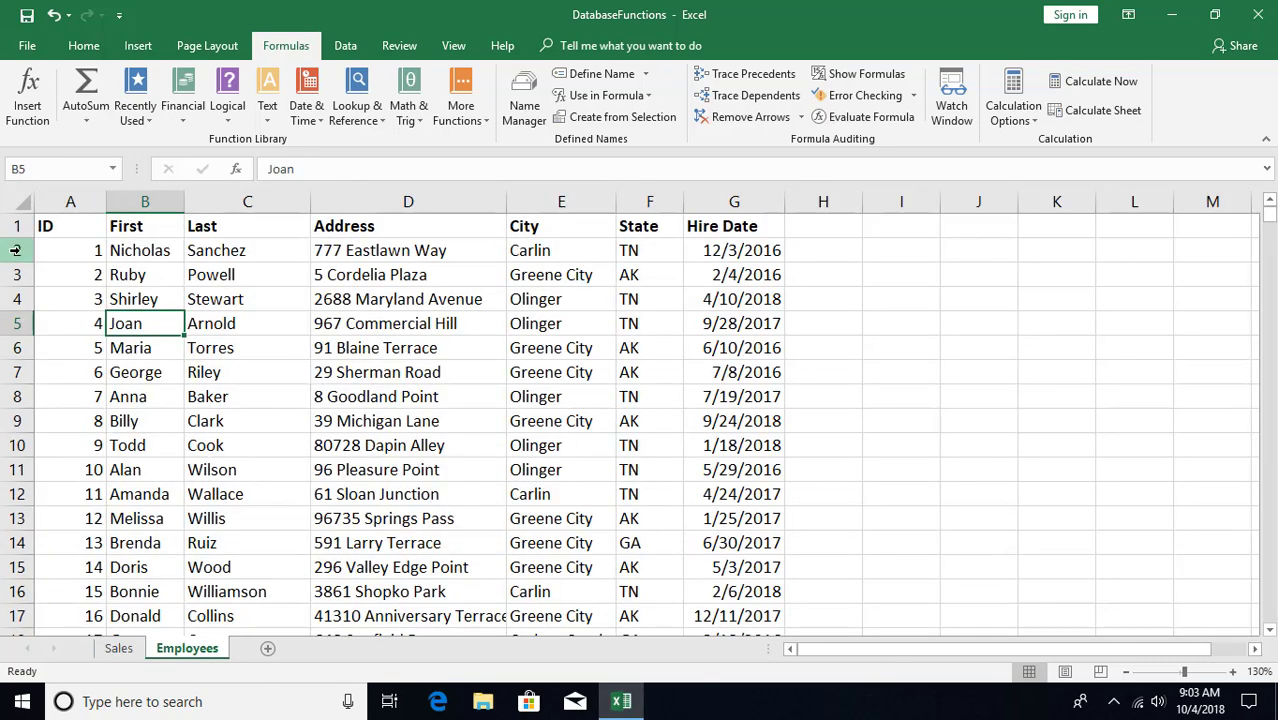
drag(18, 227, 21, 321)
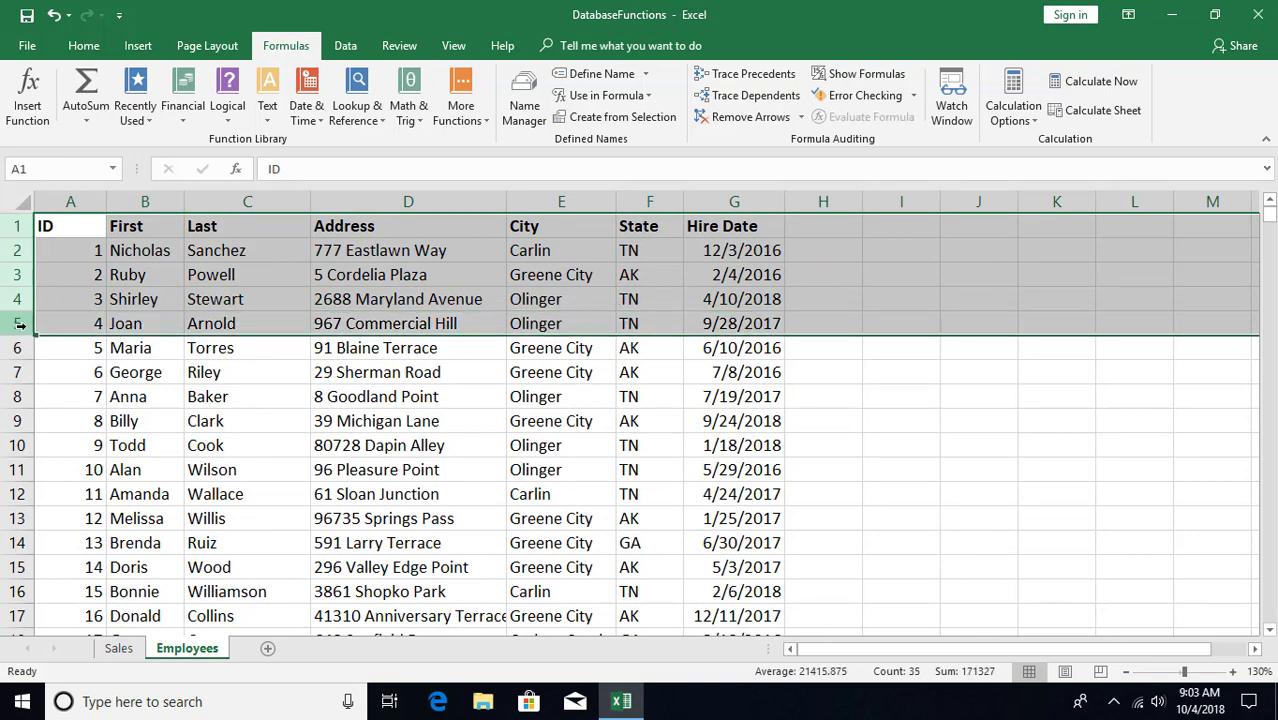
right_click(21, 322)
click(72, 457)
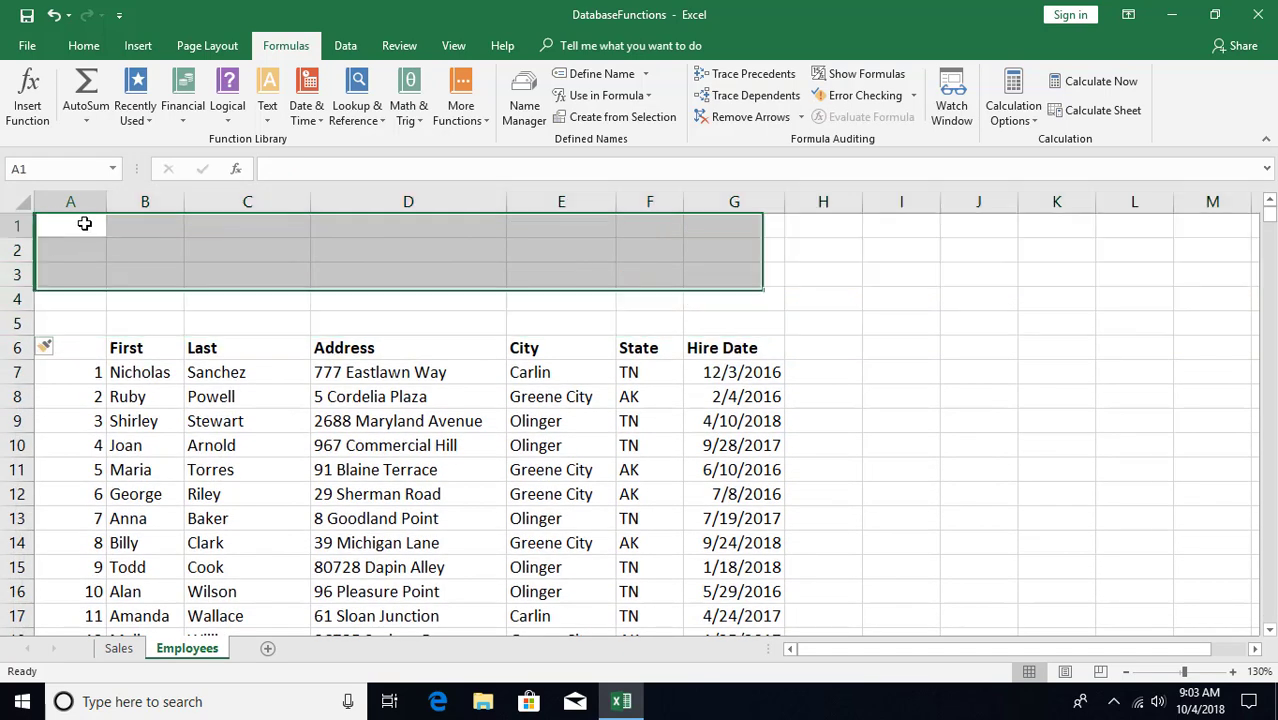
Place a linked copy of the header cells A6:G6 in row 1 of the Employees sheet
click(86, 225)
click(104, 348)
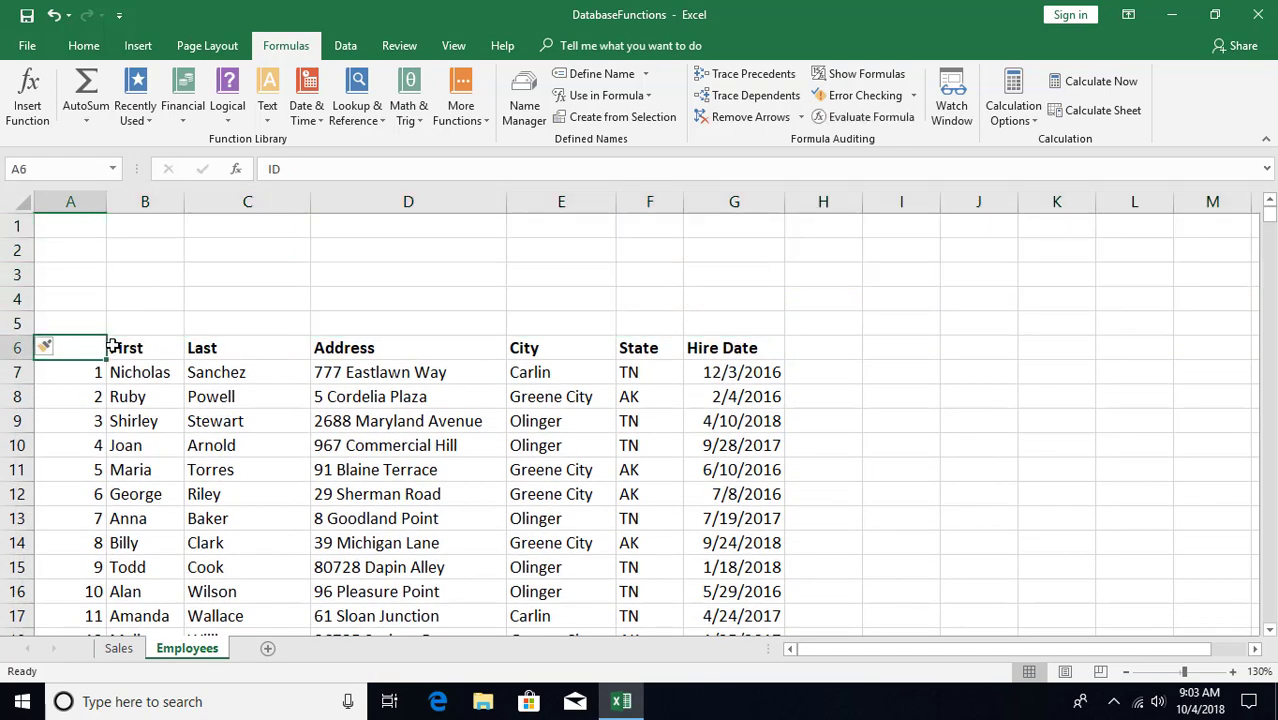
drag(106, 346, 707, 351)
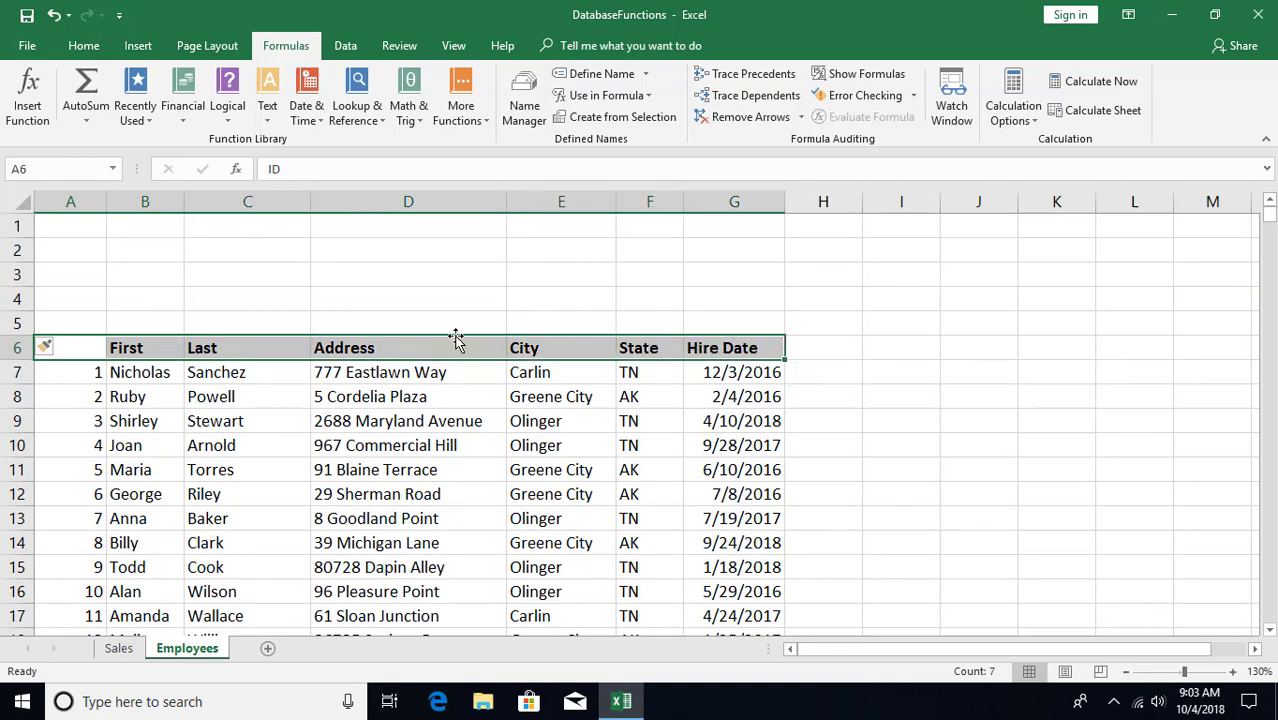
drag(456, 337, 414, 220)
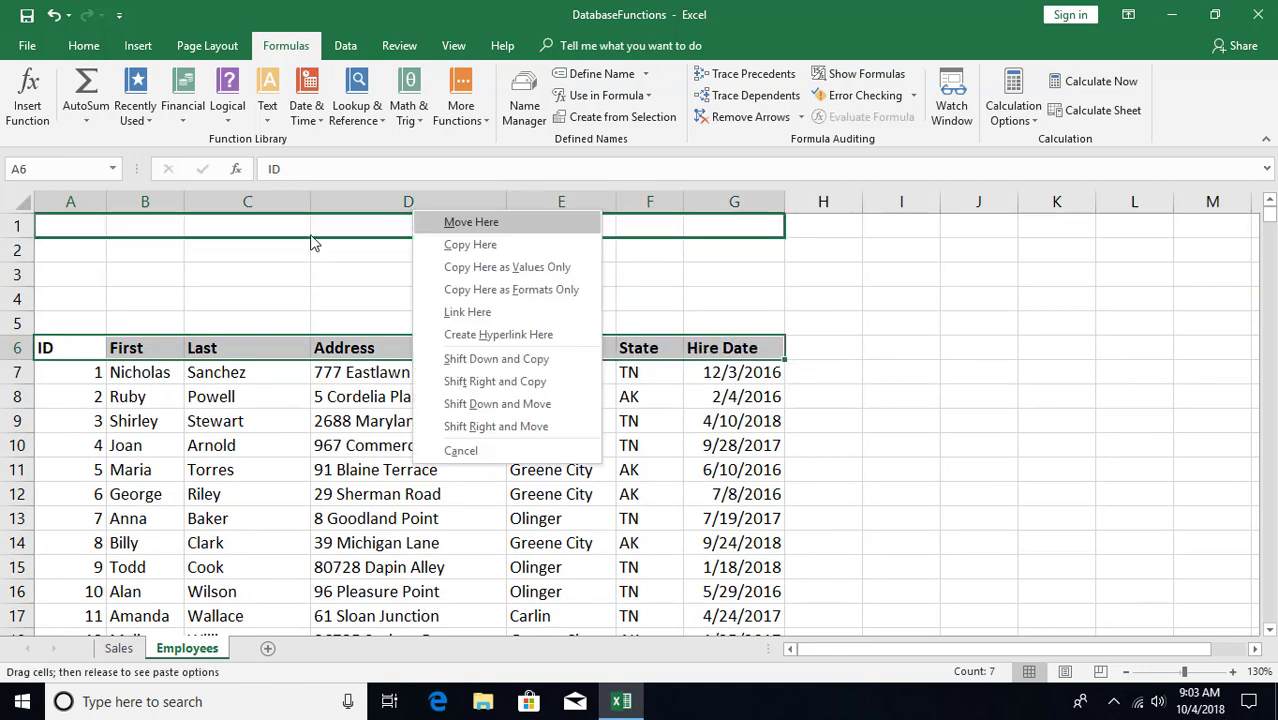
click(500, 316)
Enter 2 as the ID criterion in A2, leaving the cells under the other headers, B2:G2, blank
click(85, 252)
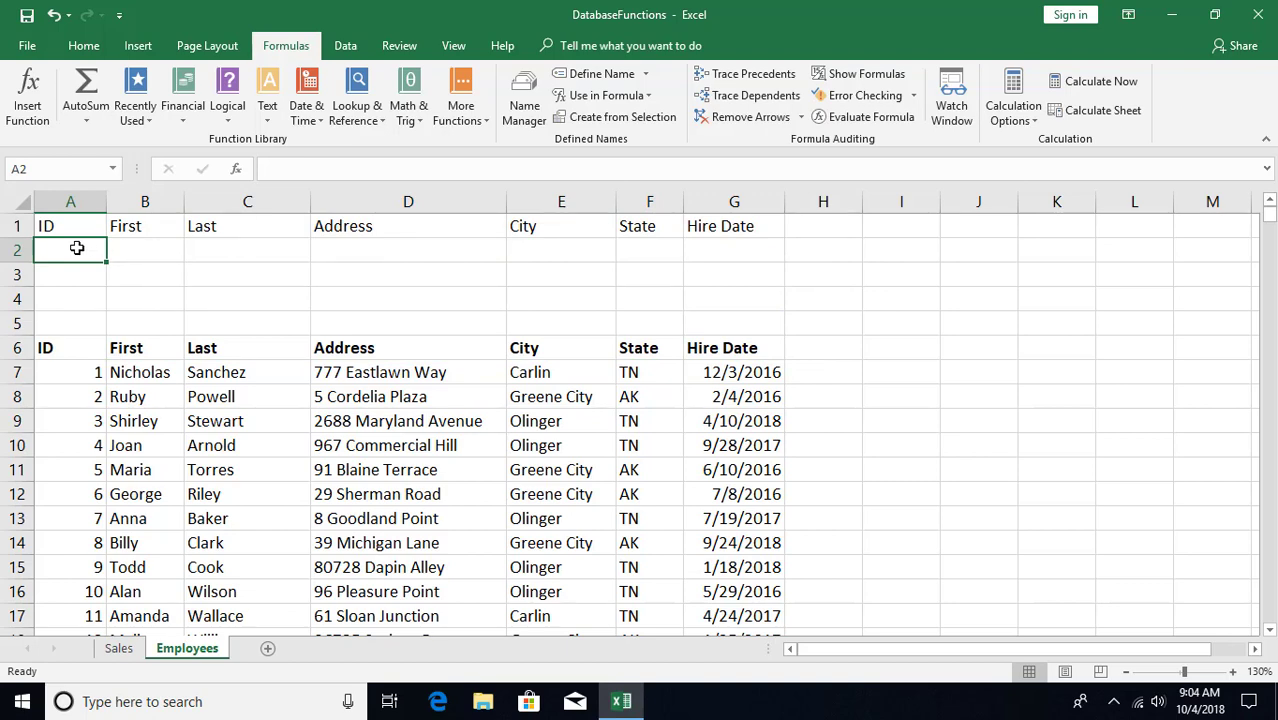
text(2)
key(Up)
key(Down)
drag(117, 251, 739, 249)
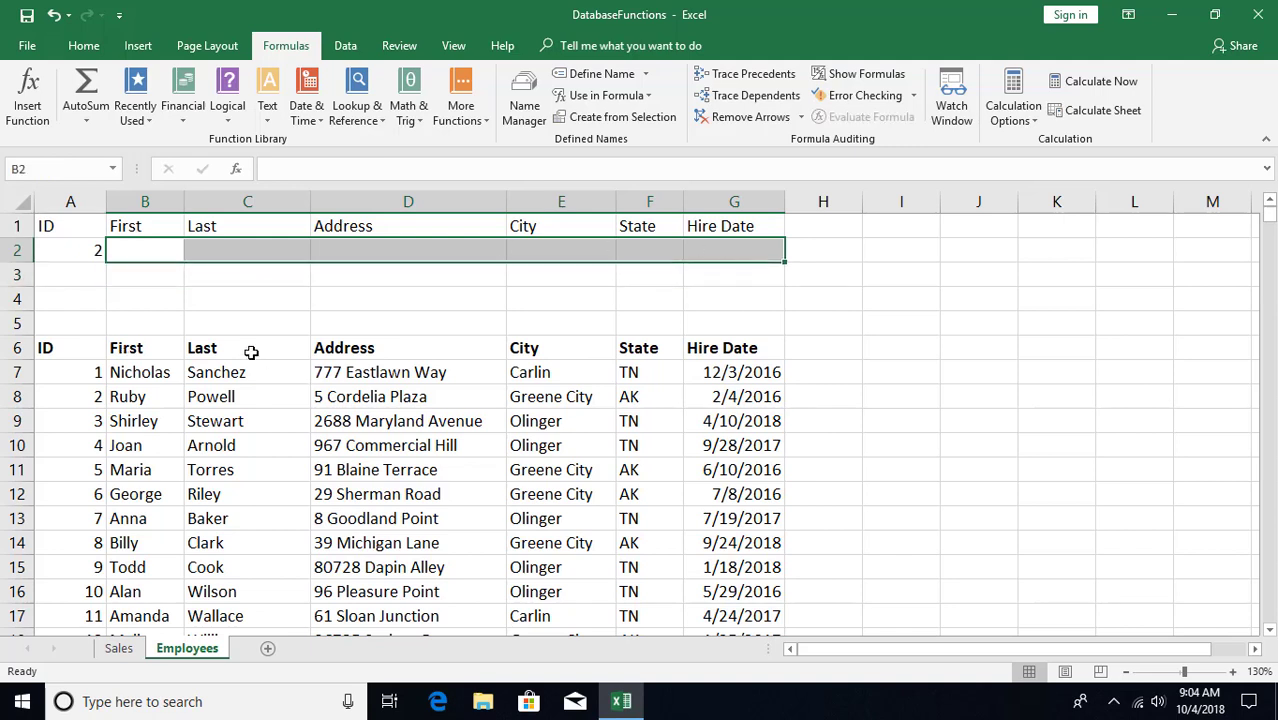
key(Left)
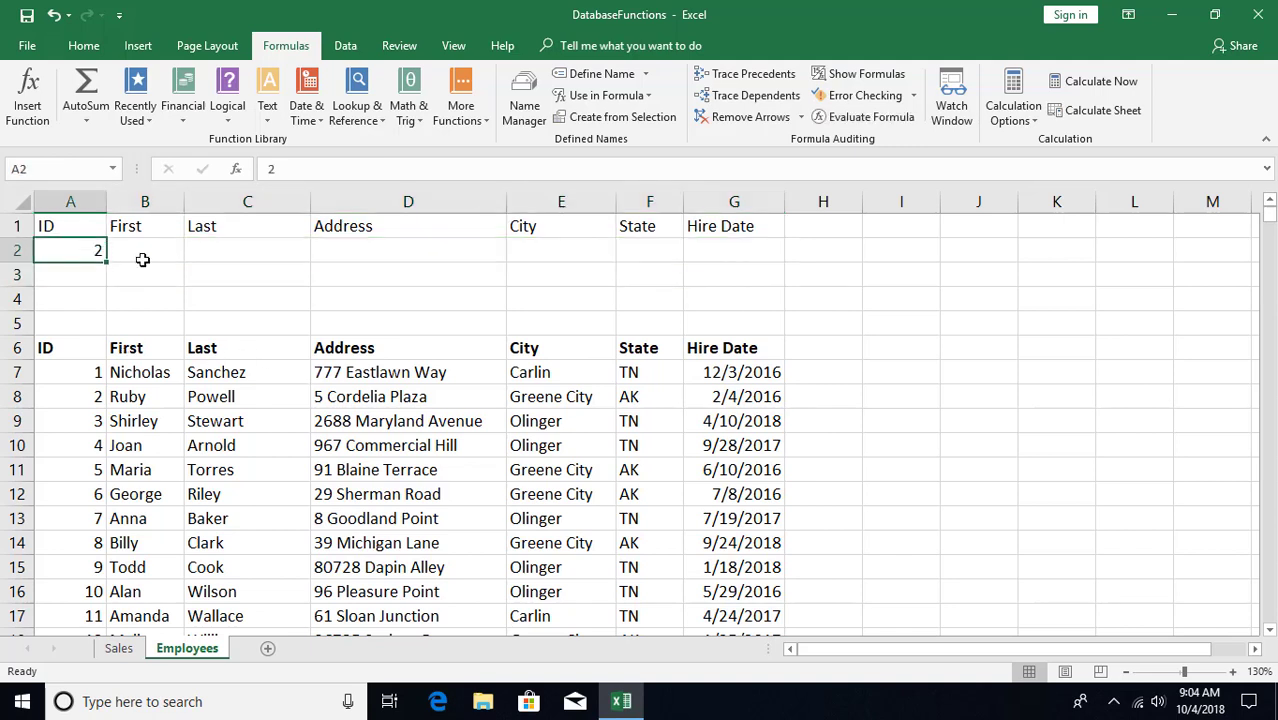
click(148, 254)
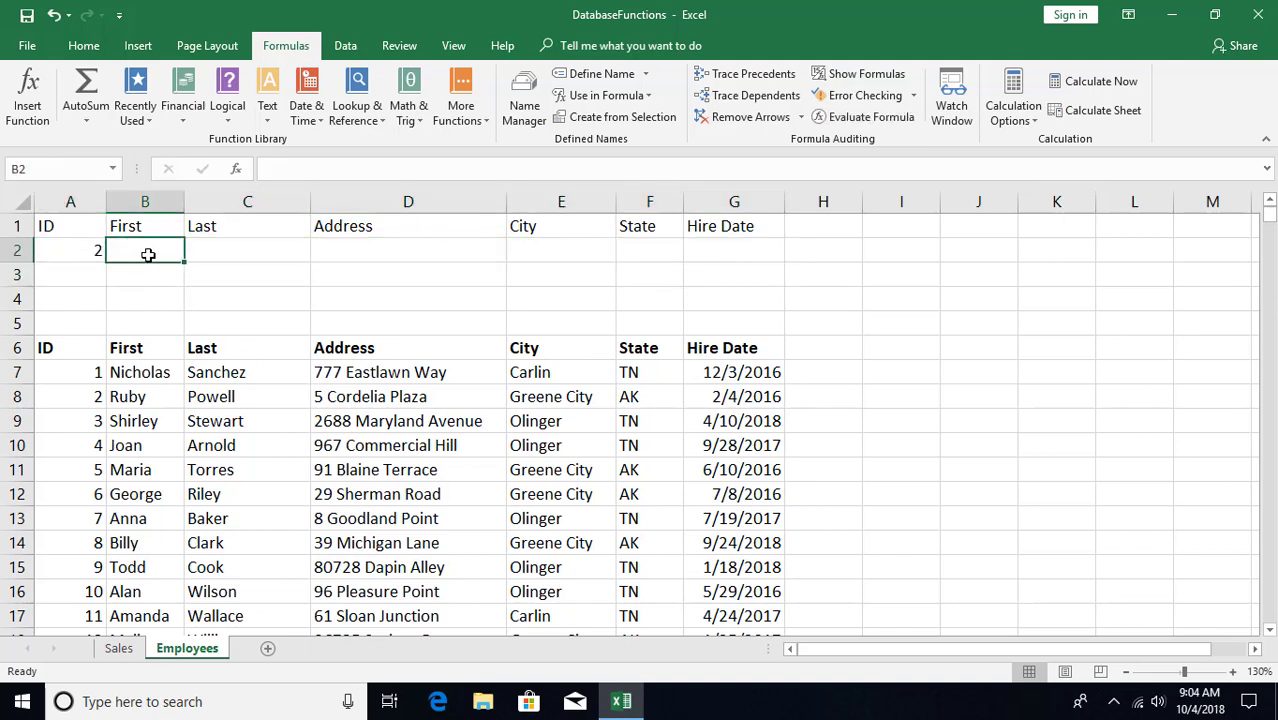
Name the whole employee table, including its header row 6, emp
click(146, 406)
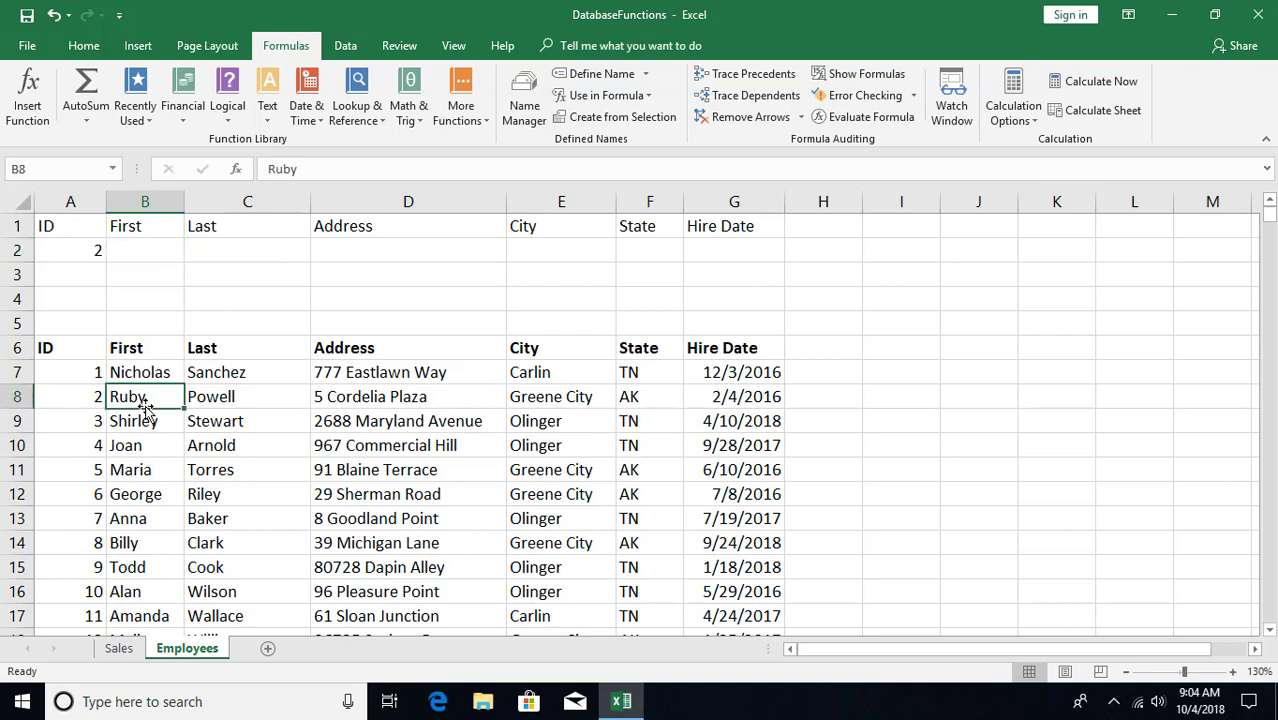
key(ctrl+a)
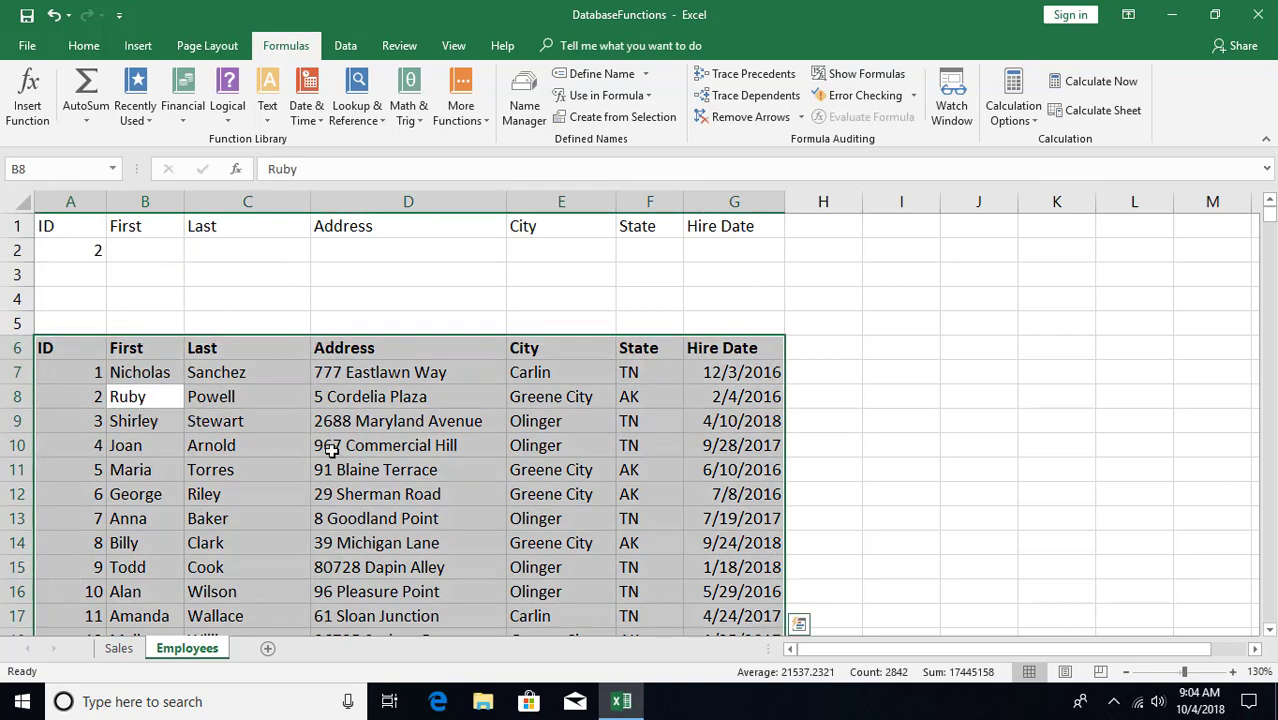
click(73, 171)
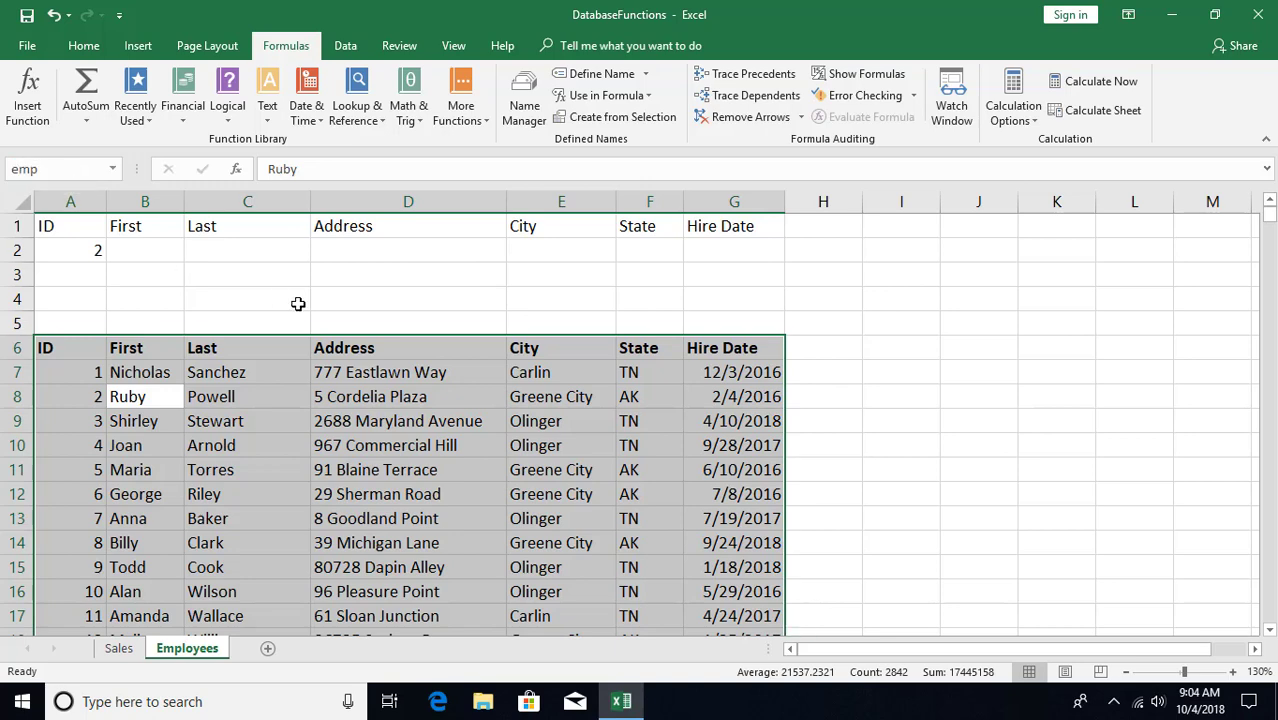
Enter =DGET(emp,B6,$A$1:$A$2) in B2 to return the first name for the ID, and fill the formula across to G2
click(147, 251)
text(=)
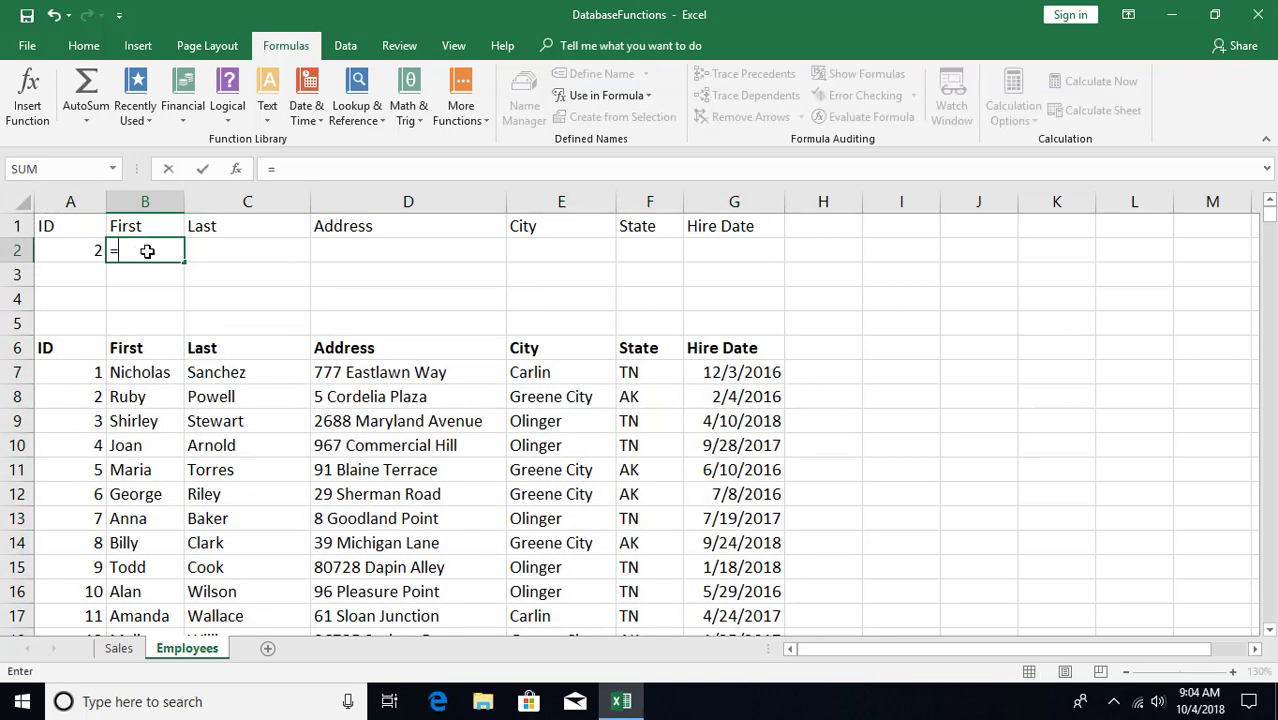
text(dget)
key(Tab)
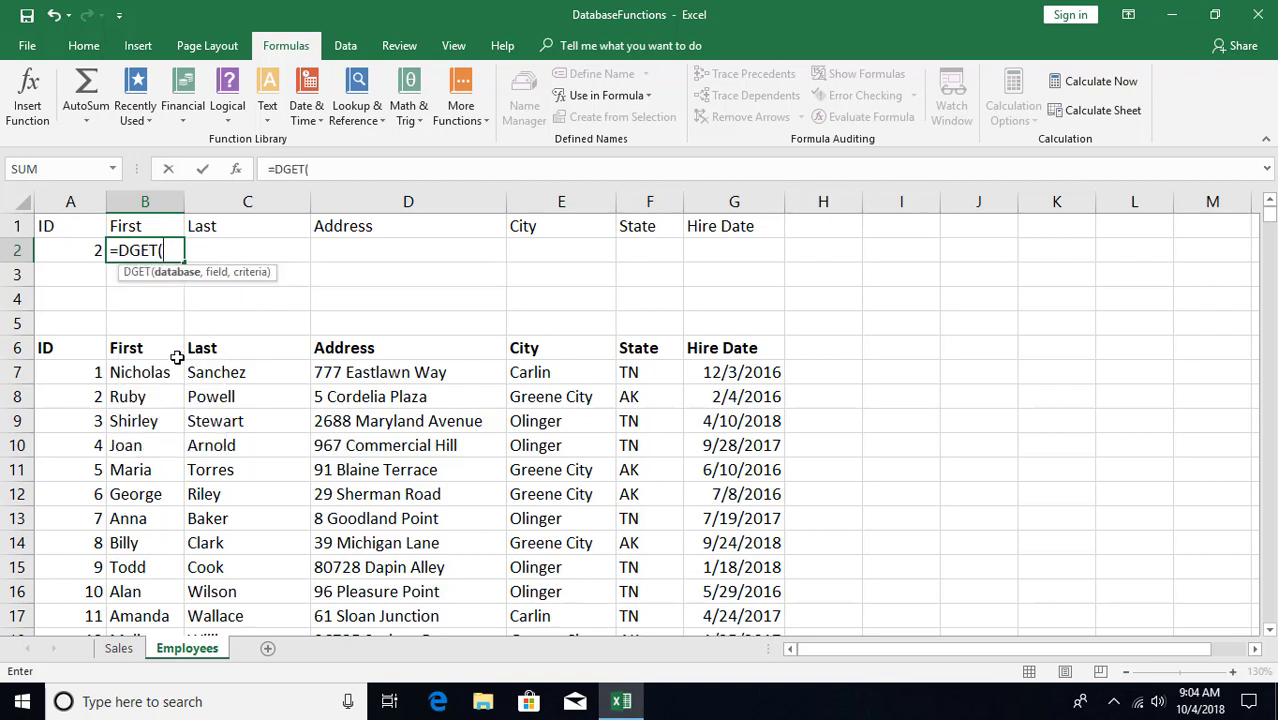
text(emp)
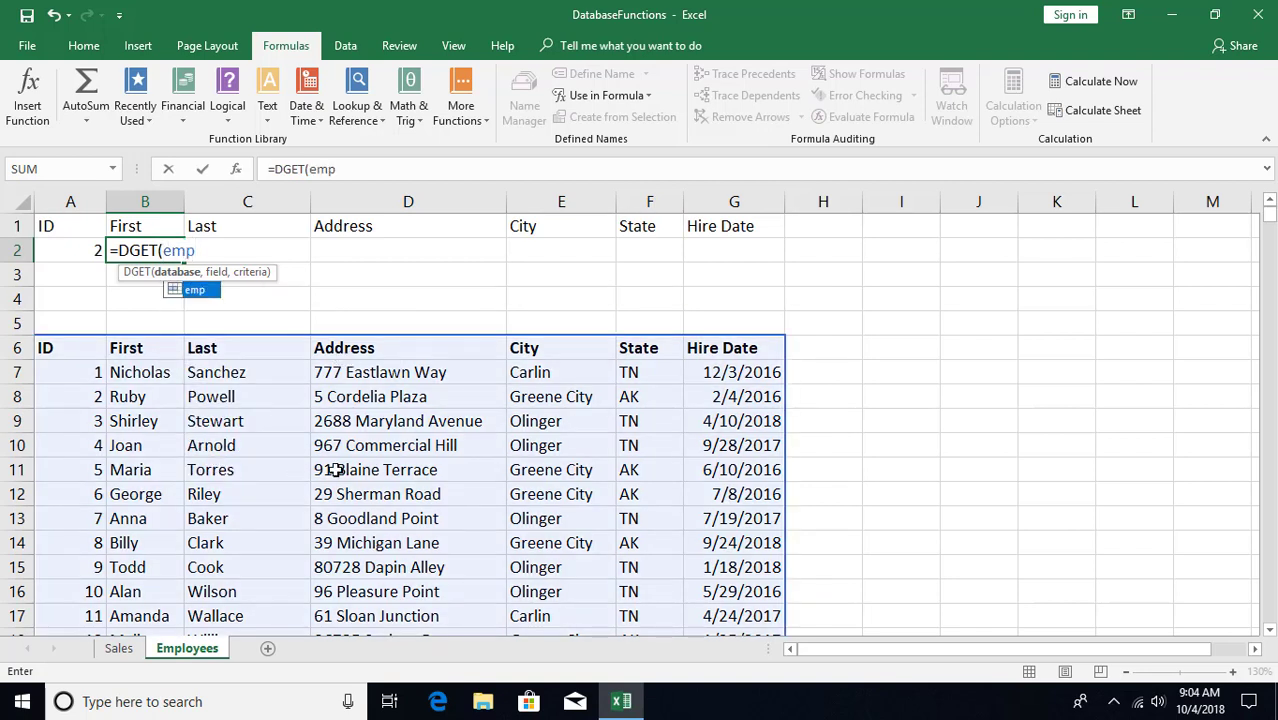
text(,)
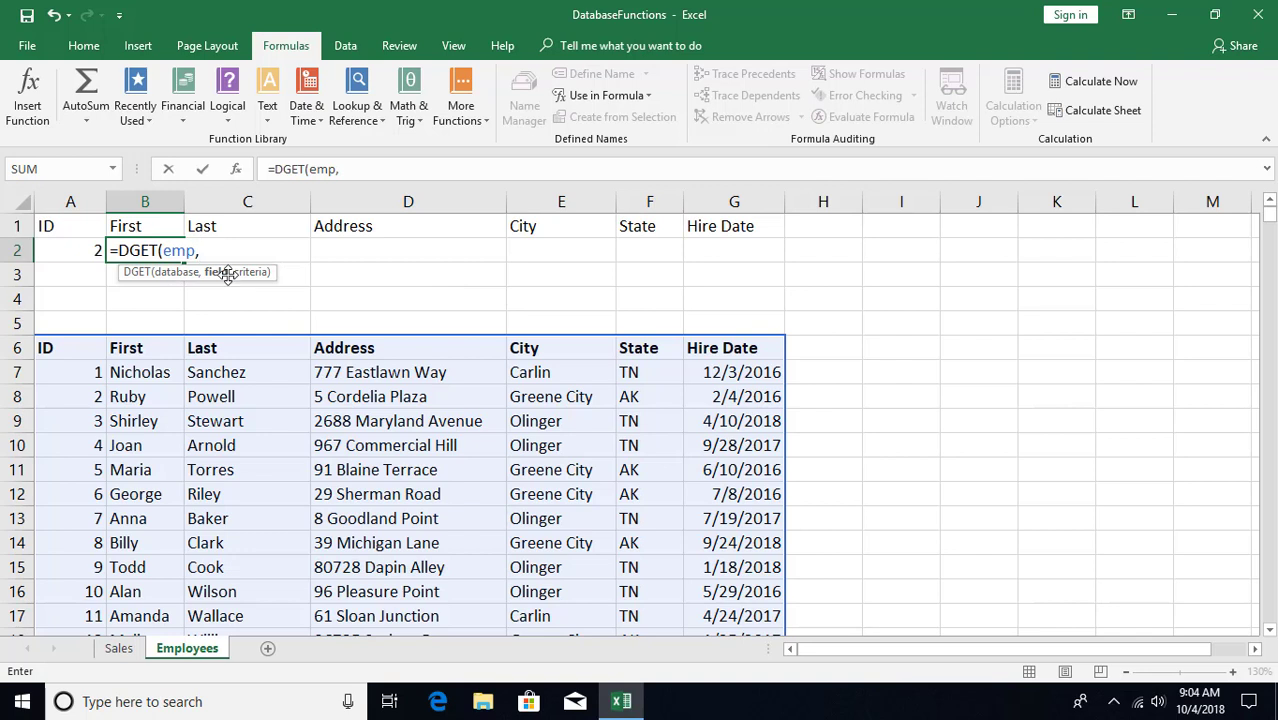
click(139, 348)
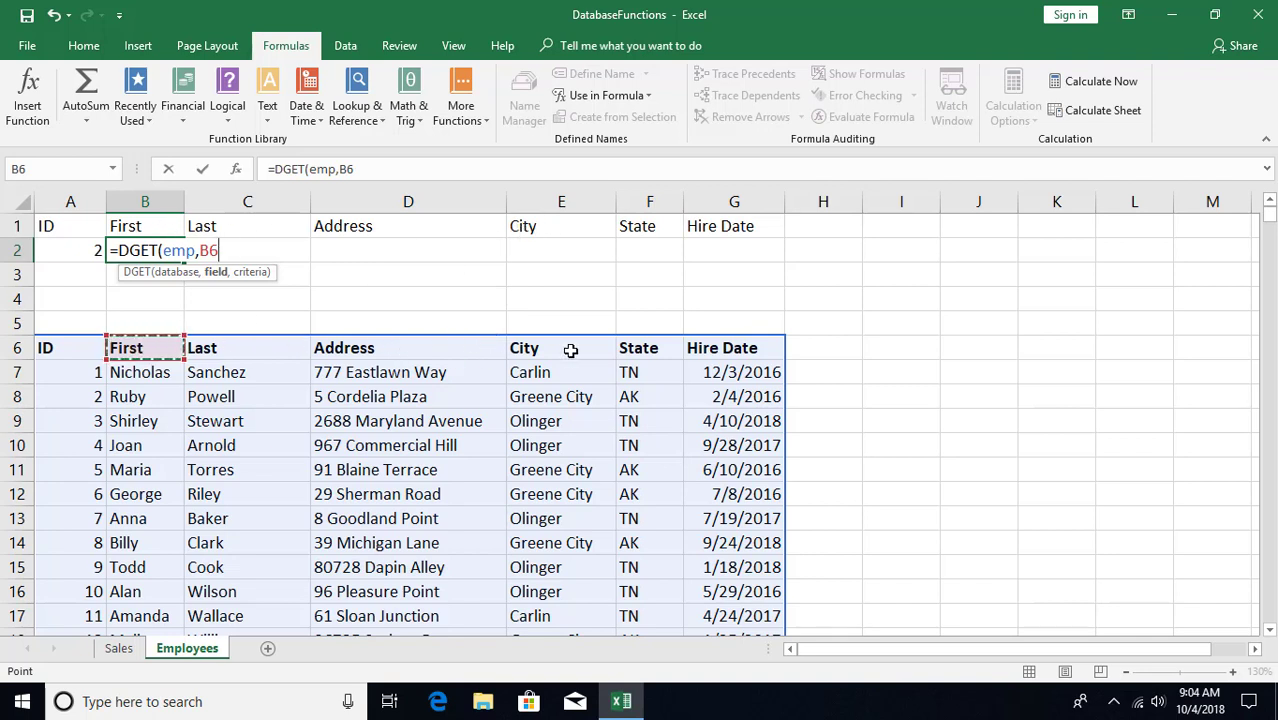
text(,)
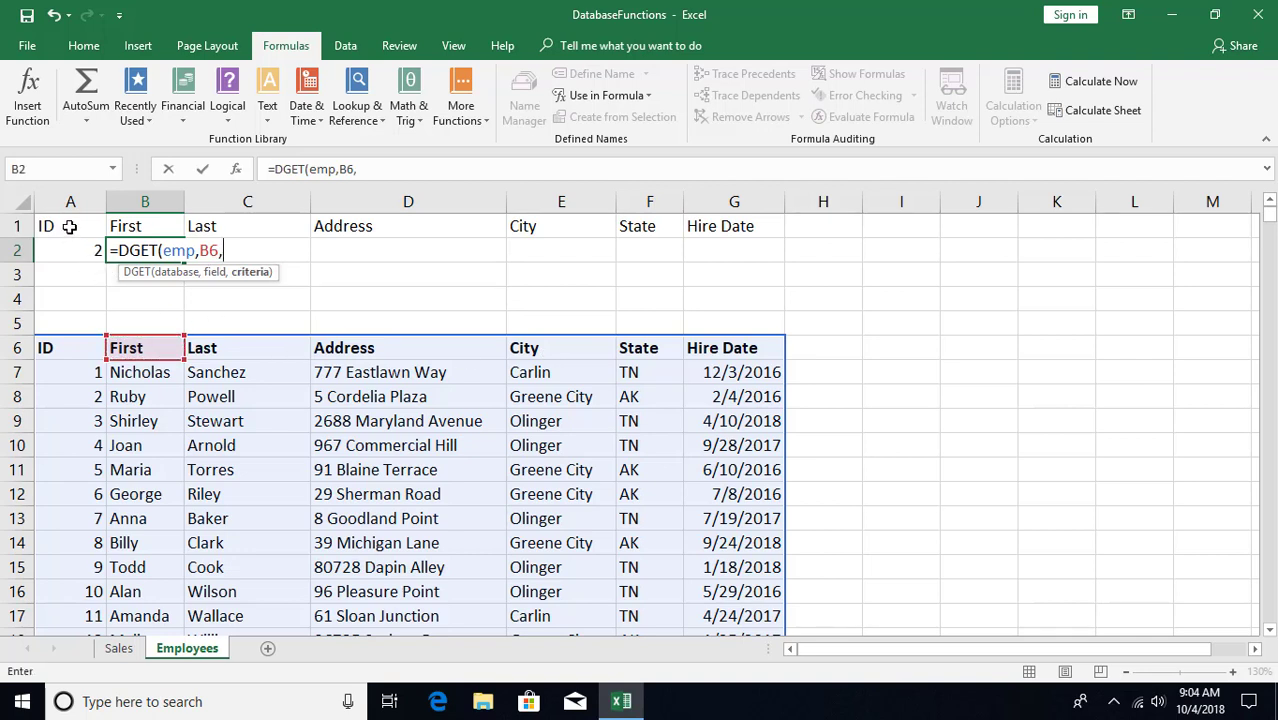
drag(69, 227, 63, 251)
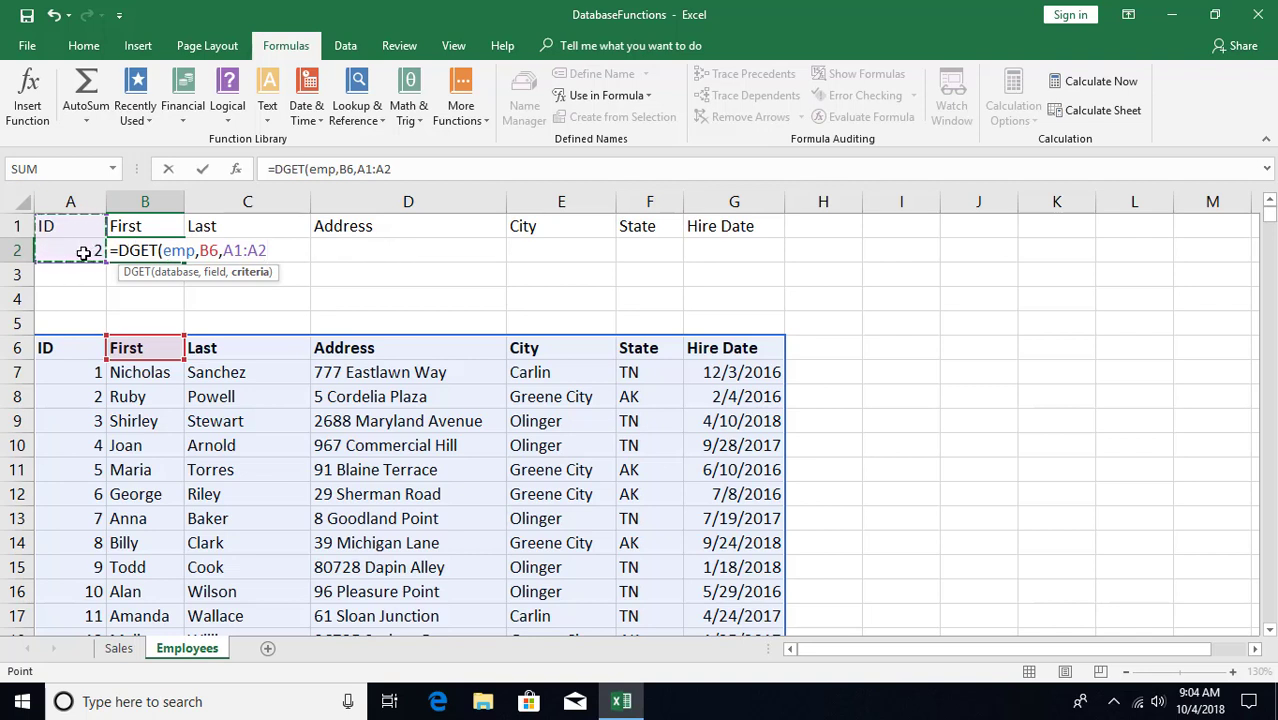
key(F4)
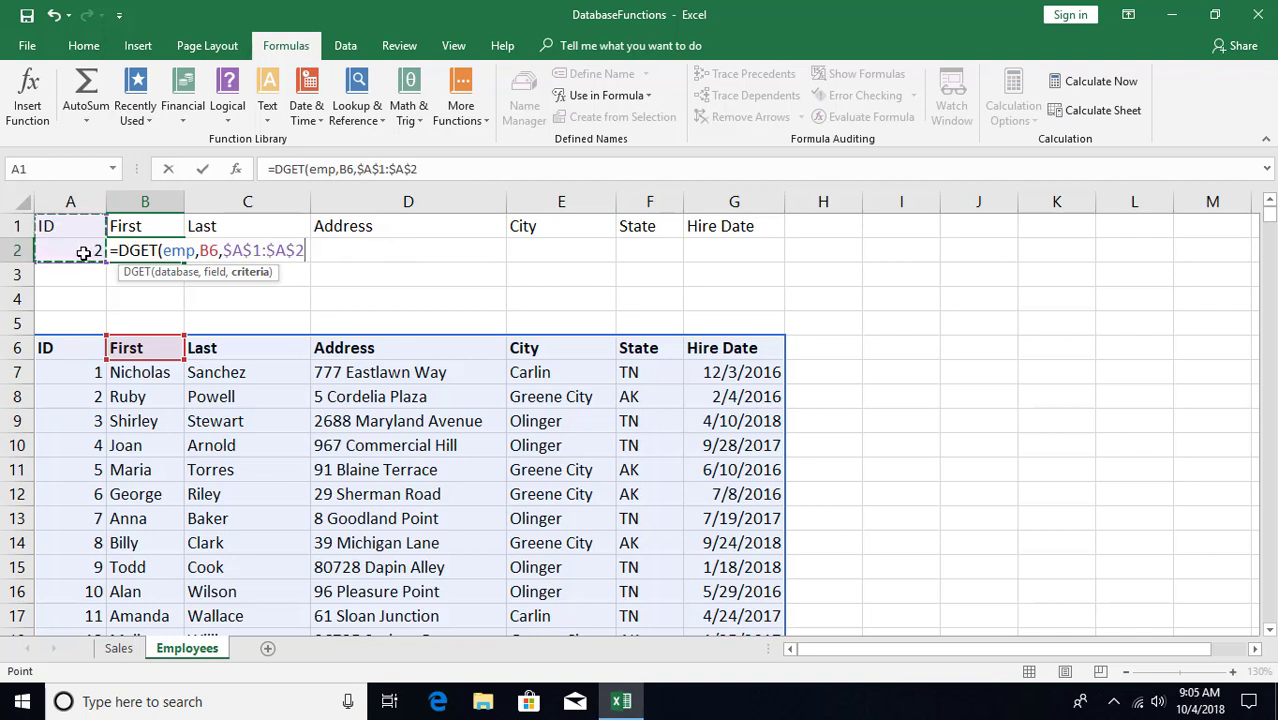
key(Return)
key(Up)
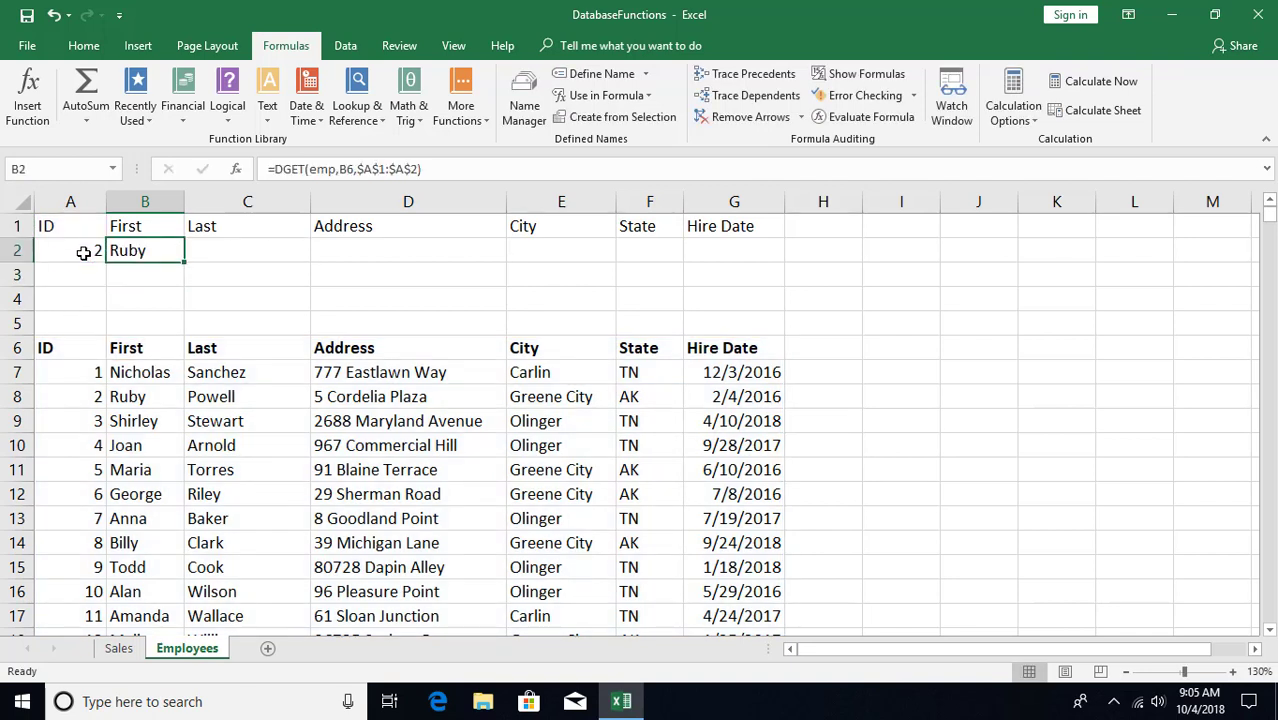
drag(187, 261, 736, 257)
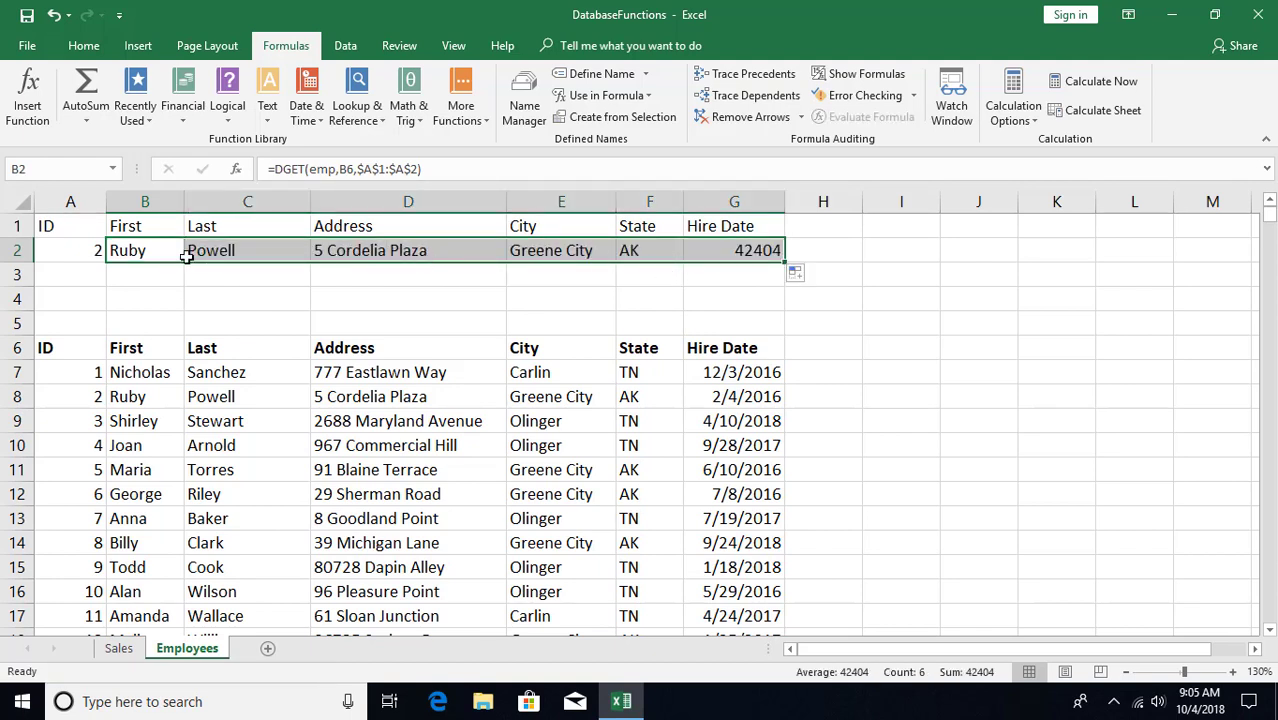
Set the ID criterion in A2 to 1 and compare the looked-up details with that ID's row in the employee table
click(68, 254)
text(1)
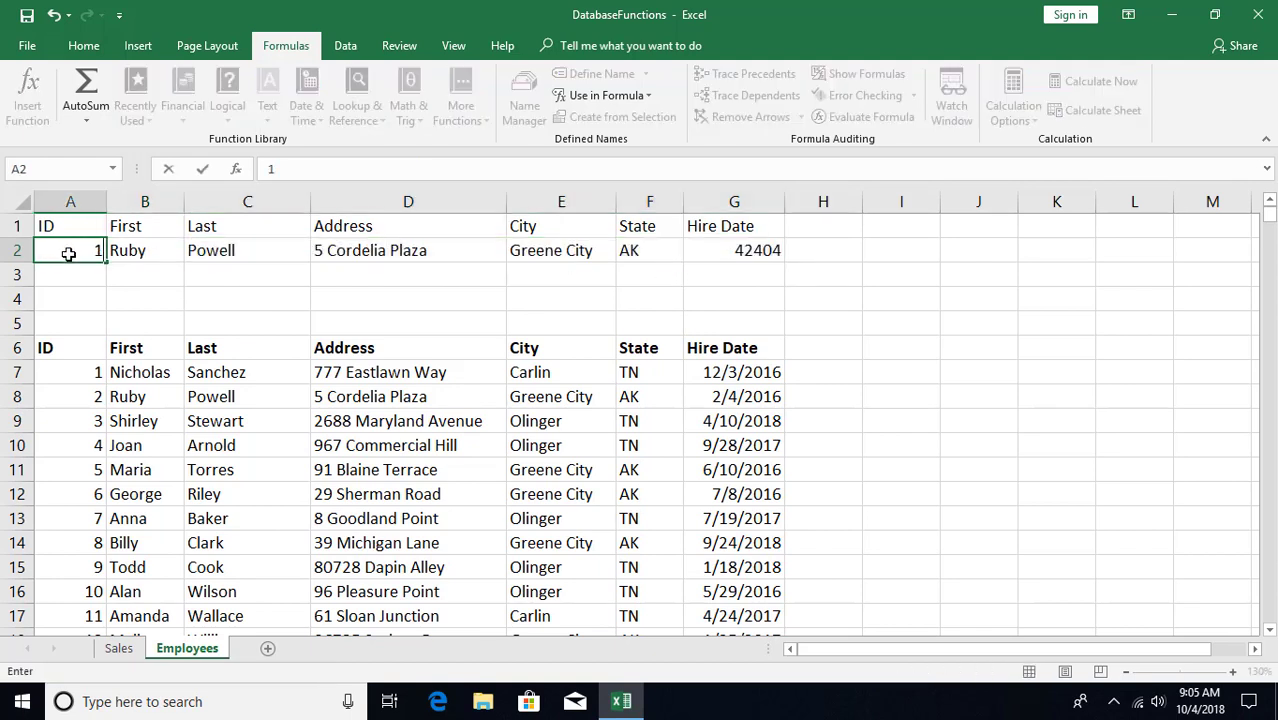
key(Return)
drag(71, 370, 706, 370)
Set the ID criterion in A2 to 10 and check the looked-up details against the matching row 16 of the table
click(89, 250)
text(10)
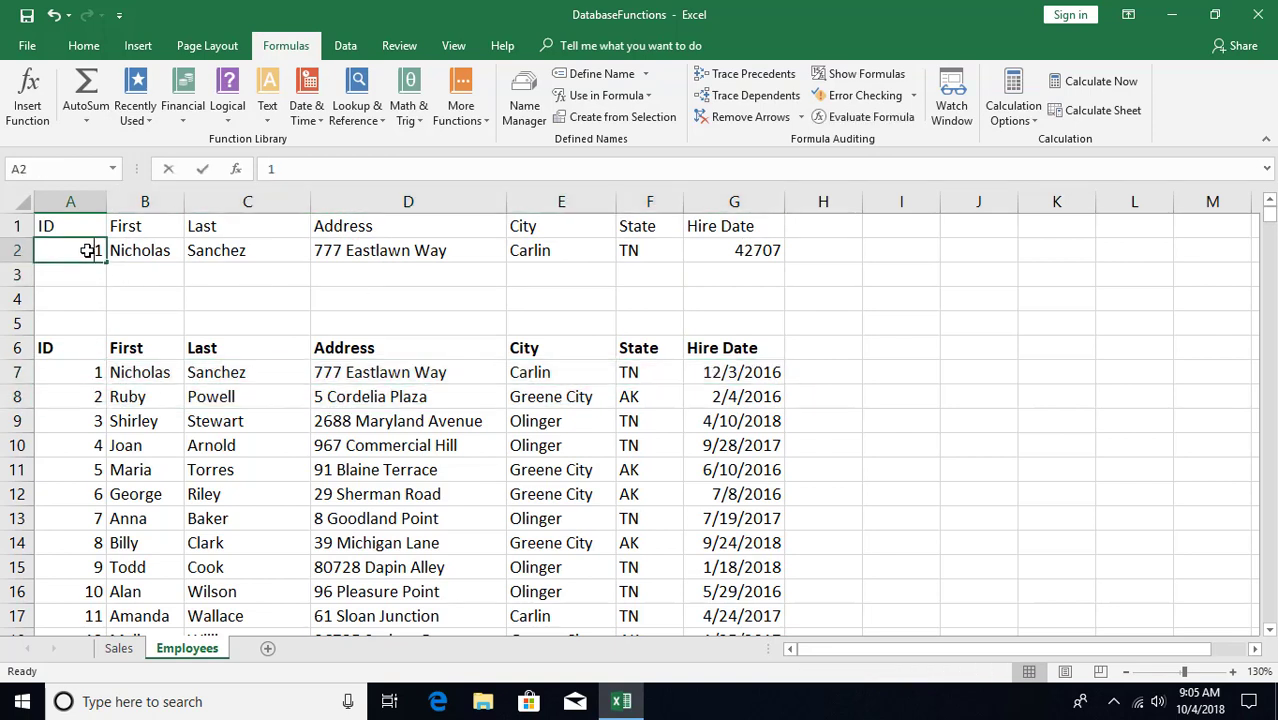
key(ctrl+Return)
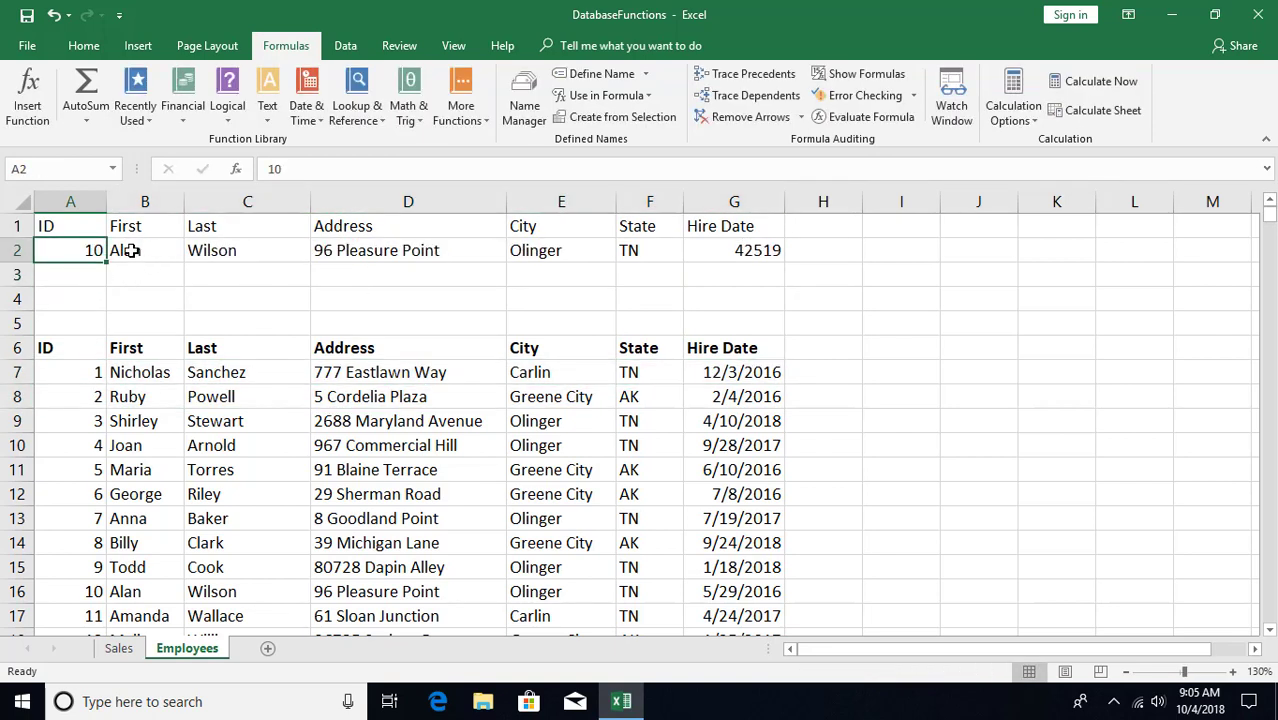
drag(77, 590, 250, 591)
drag(388, 584, 735, 567)
click(337, 322)
click(90, 252)
click(120, 251)
click(94, 251)
scroll(90, 421, down, 1)
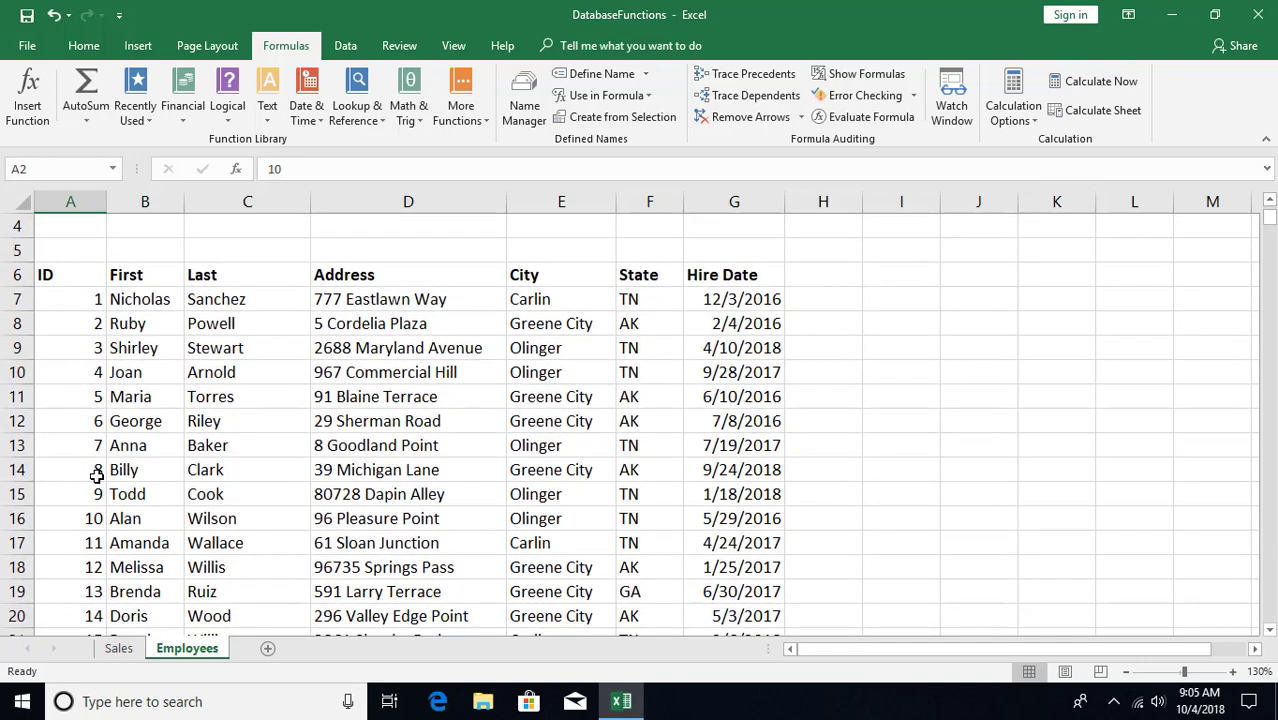
scroll(93, 469, up, 1)
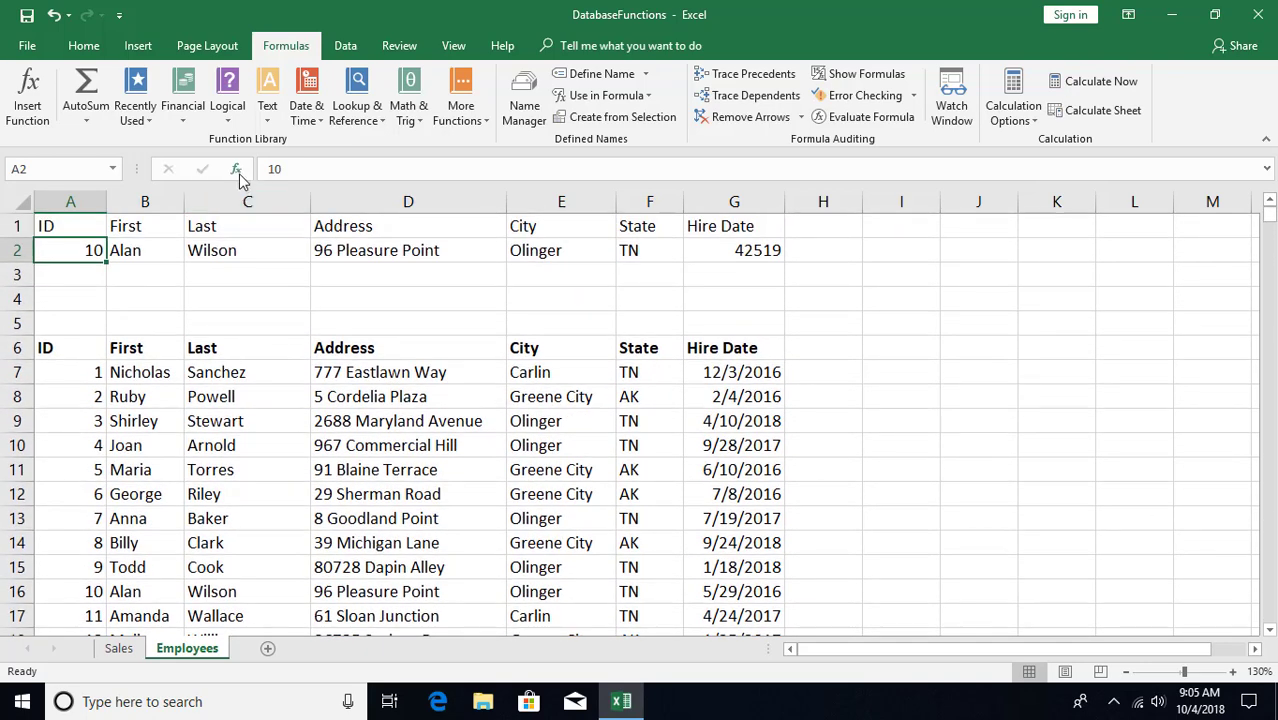